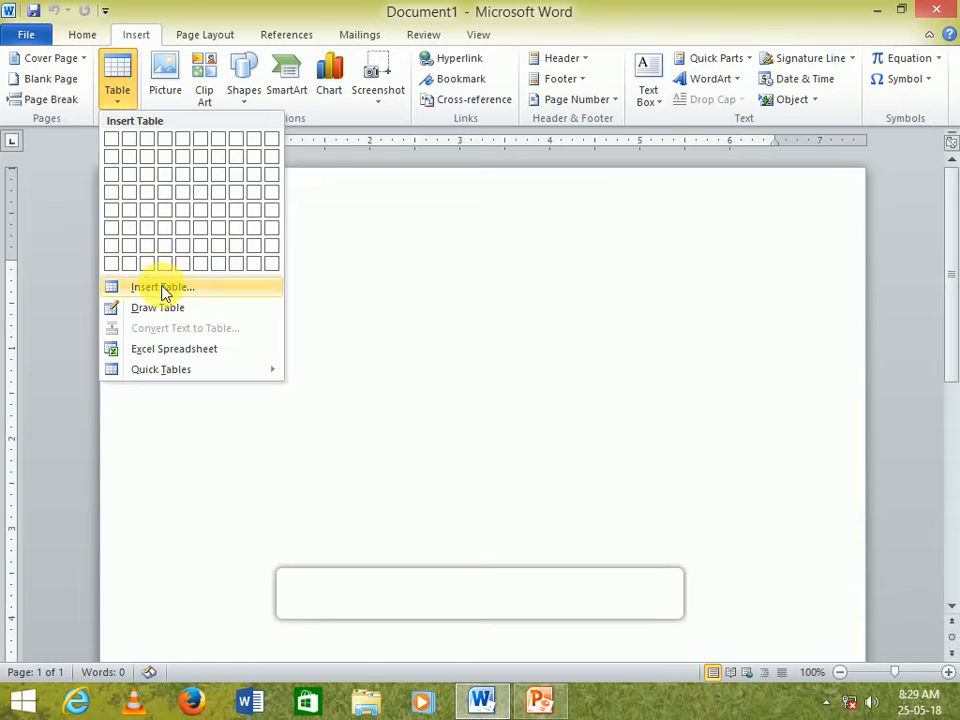
- Insert a table with 5 columns and 5 rows
click(160, 288)
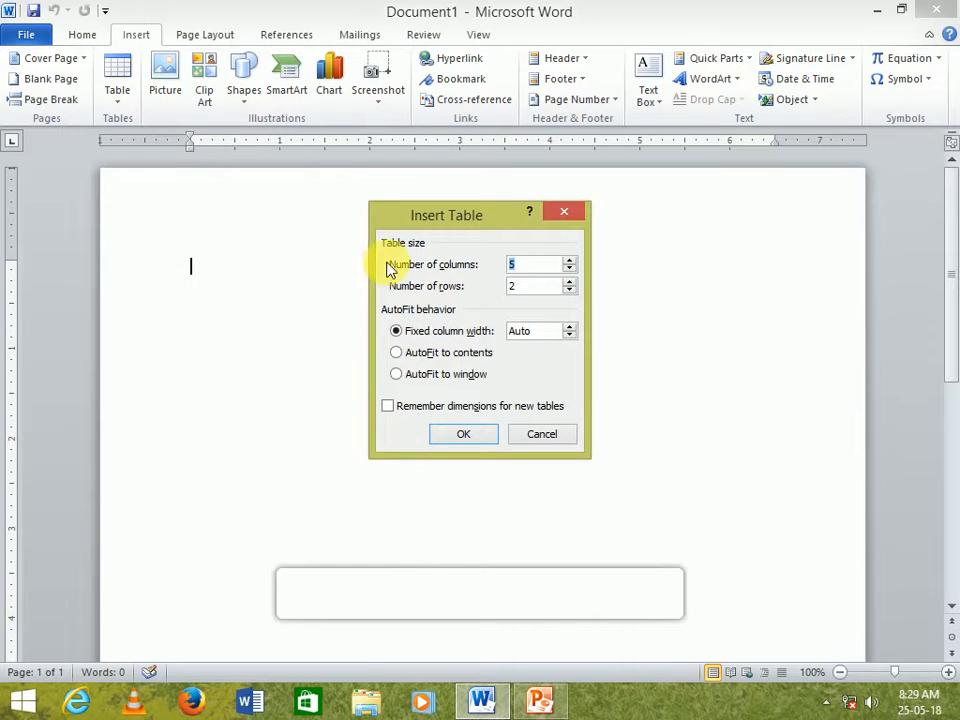
key(Tab)
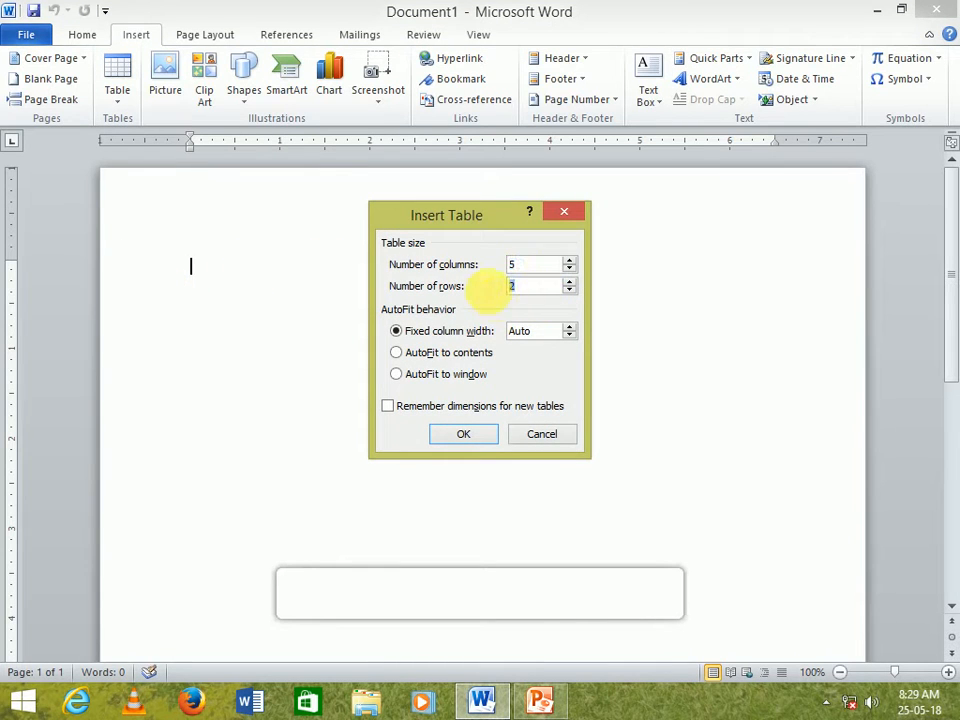
text(5)
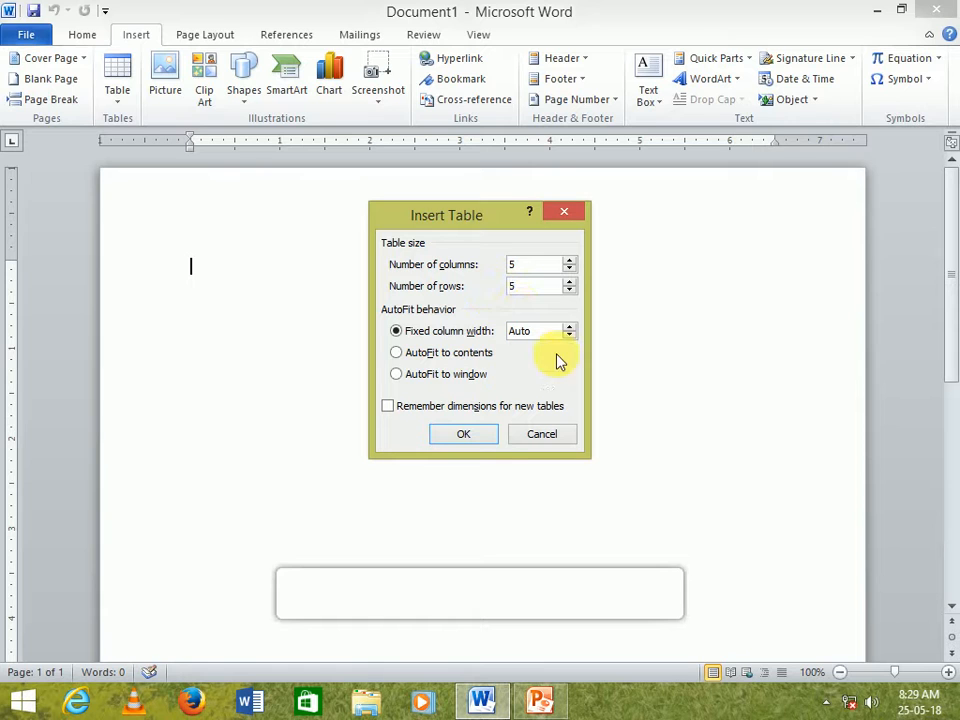
click(465, 442)
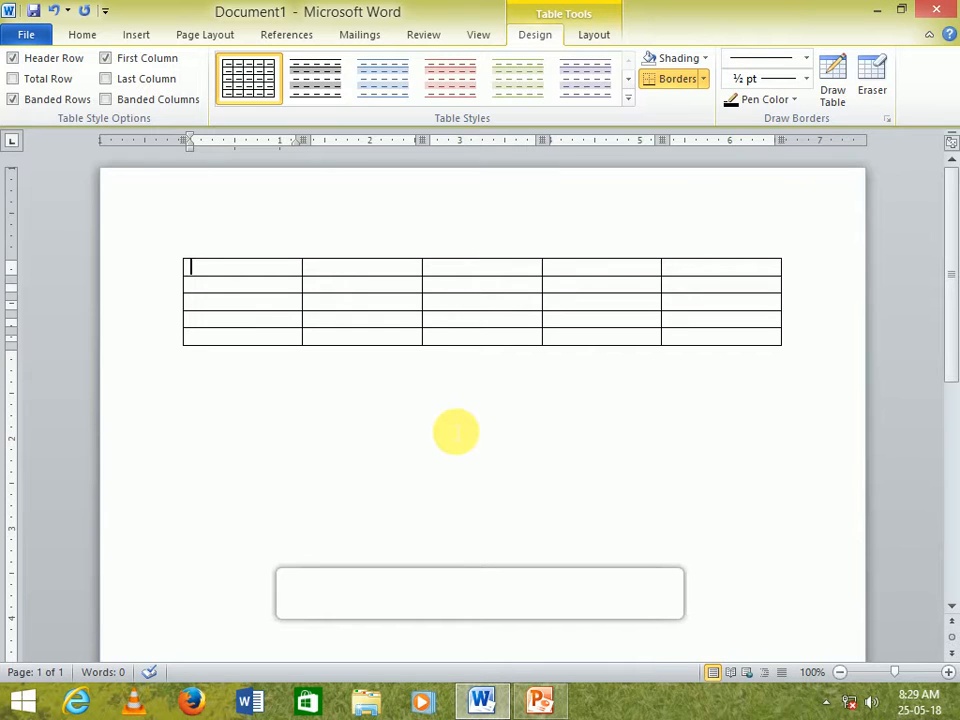
- Resize the table to make it narrower and taller, then move it toward the centre of the page
mouse_move(788, 354)
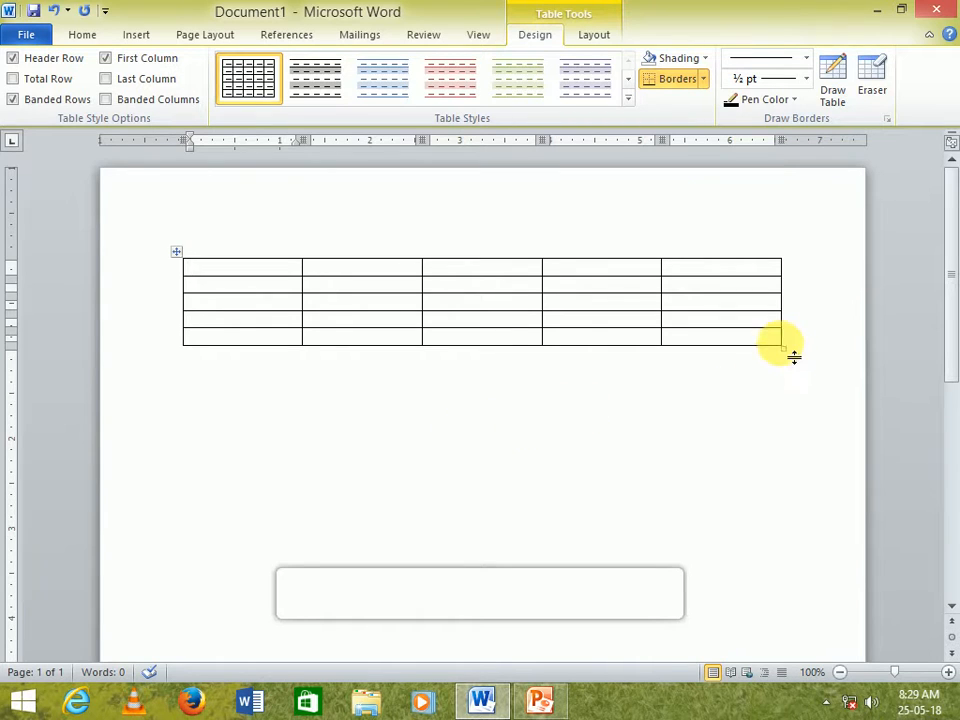
drag(788, 354, 594, 468)
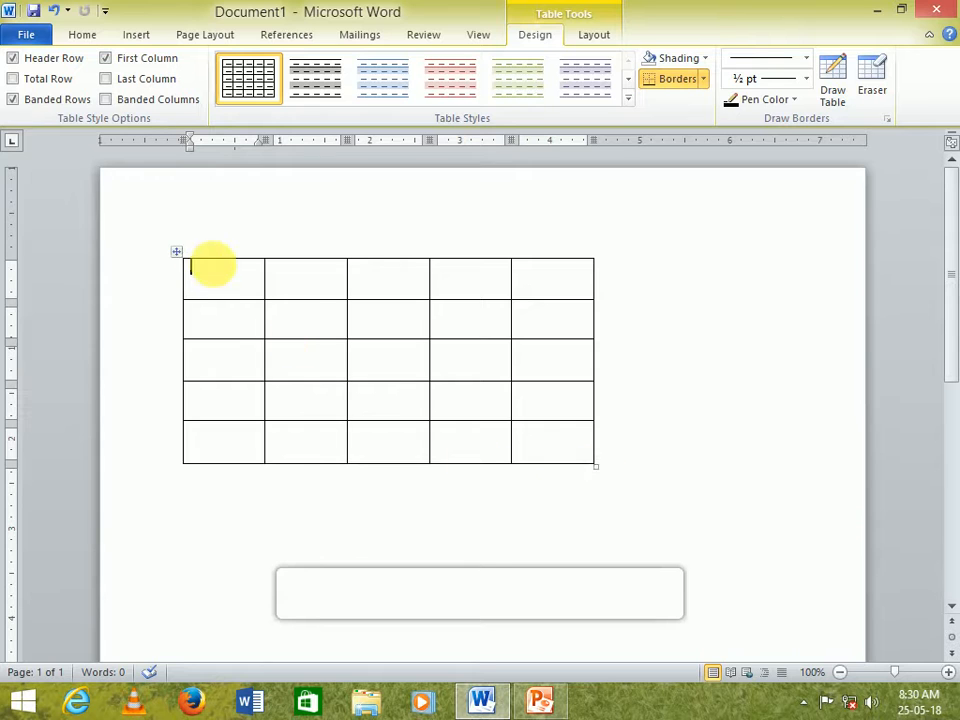
drag(180, 256, 292, 294)
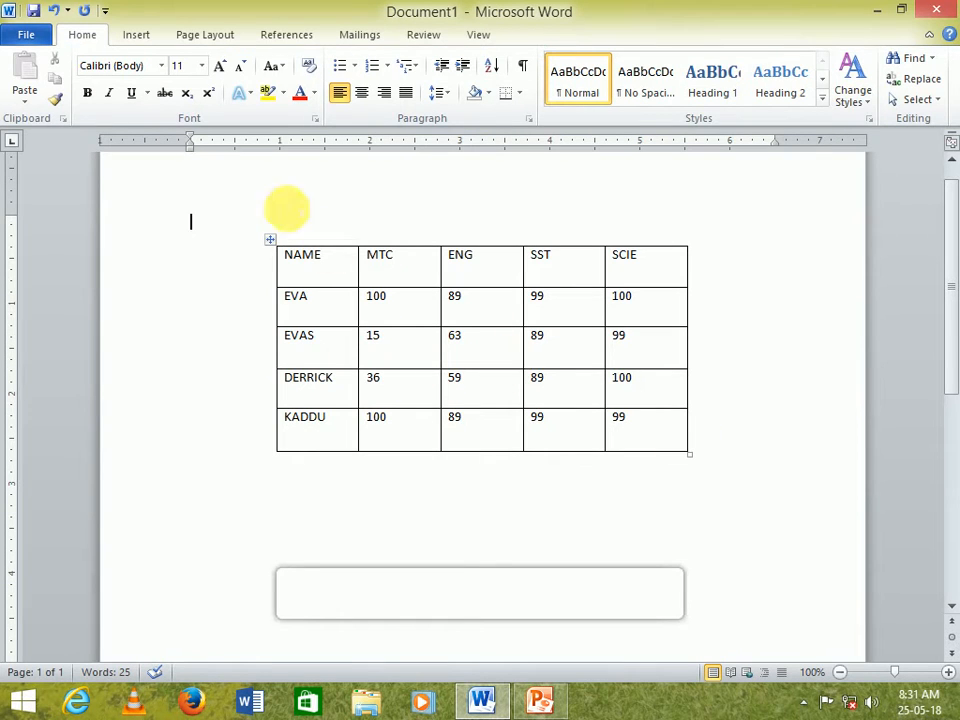
- Select the whole table and change its font to Book Antiqua
click(277, 268)
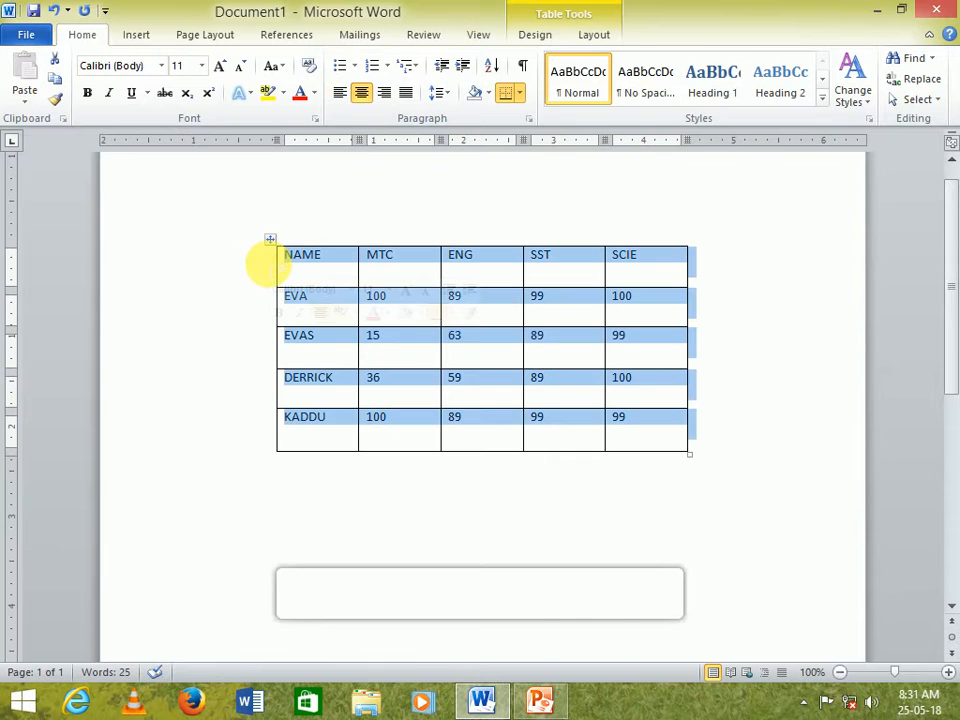
click(435, 385)
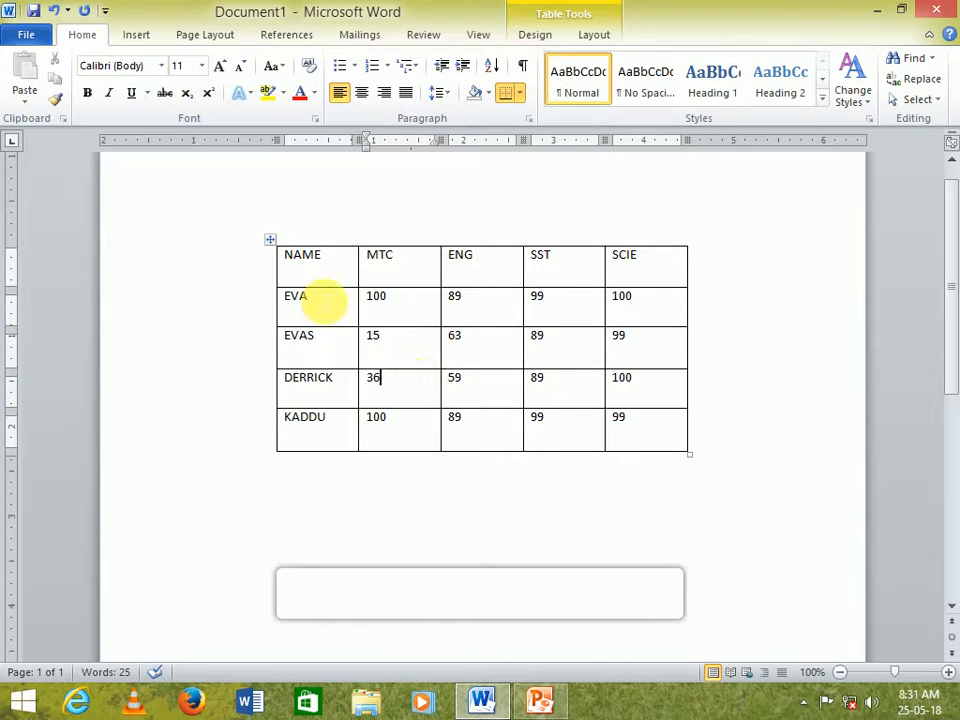
click(280, 248)
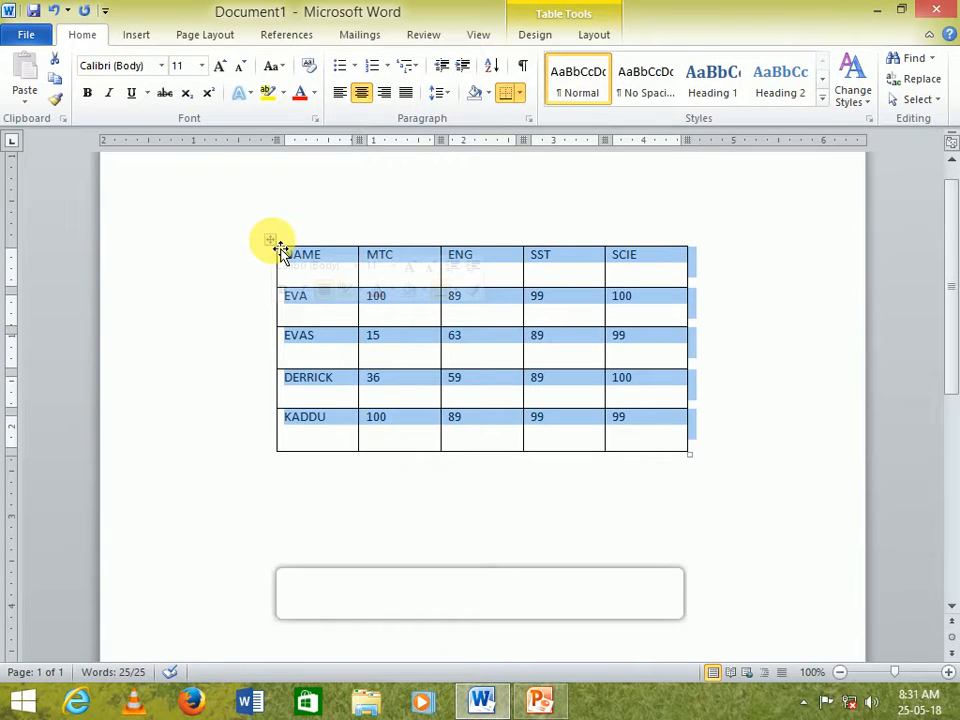
click(135, 65)
text(Book Antiqua)
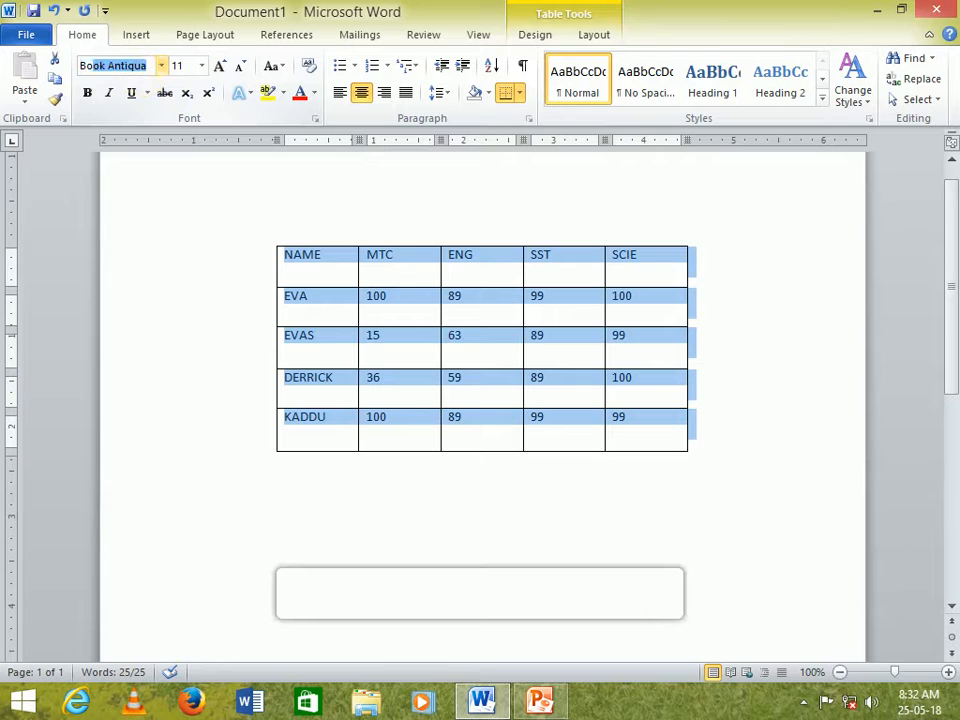
key(Return)
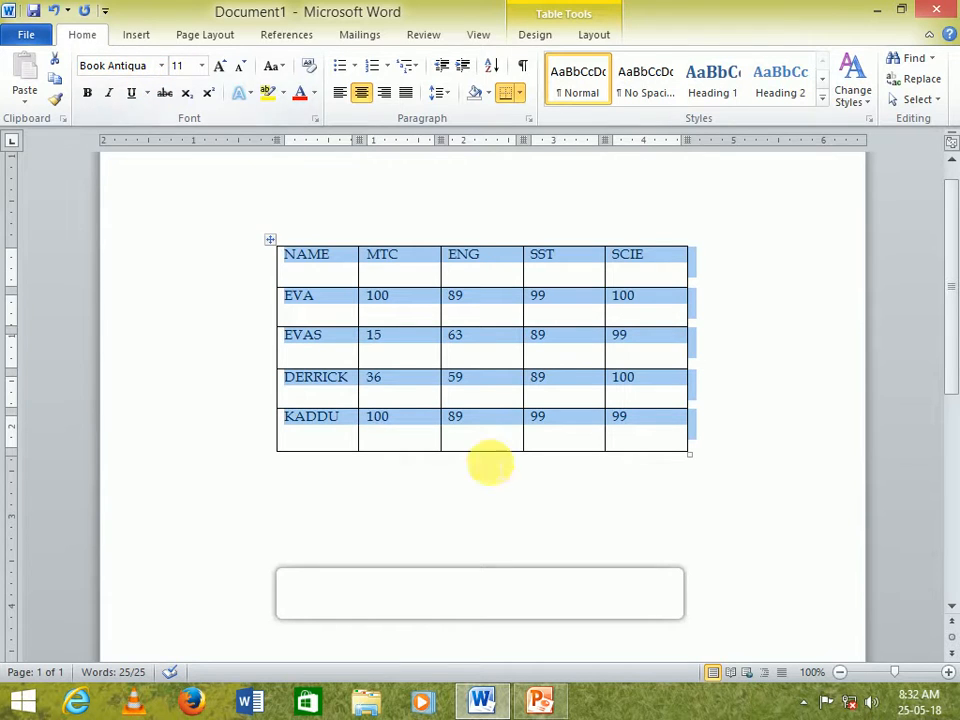
click(482, 383)
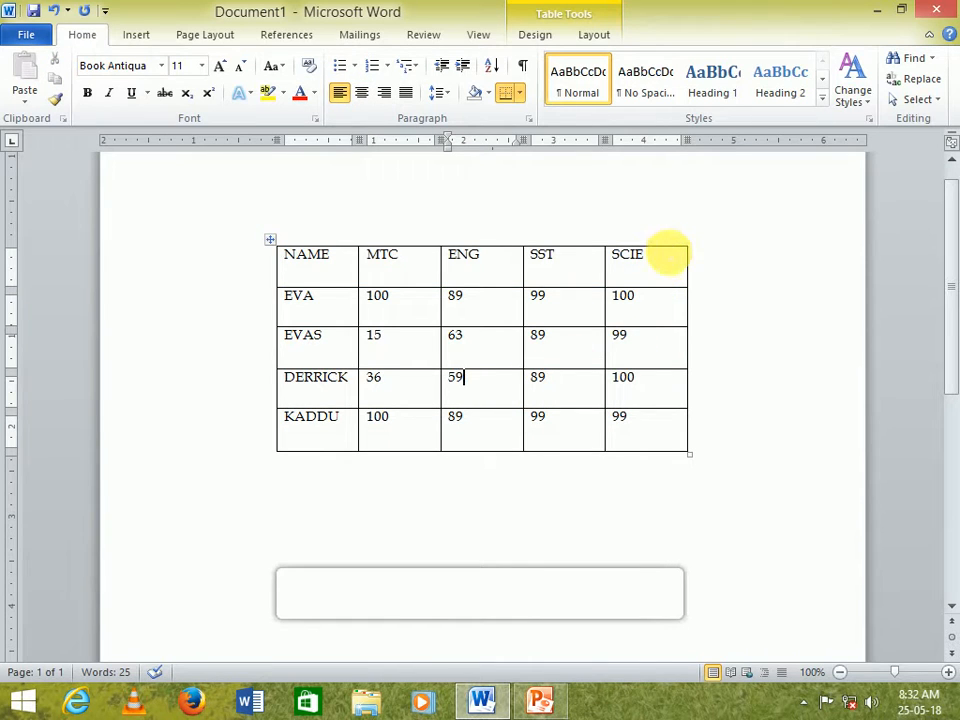
- Insert a new column to the right of the SCIE column
click(668, 250)
right_click(662, 252)
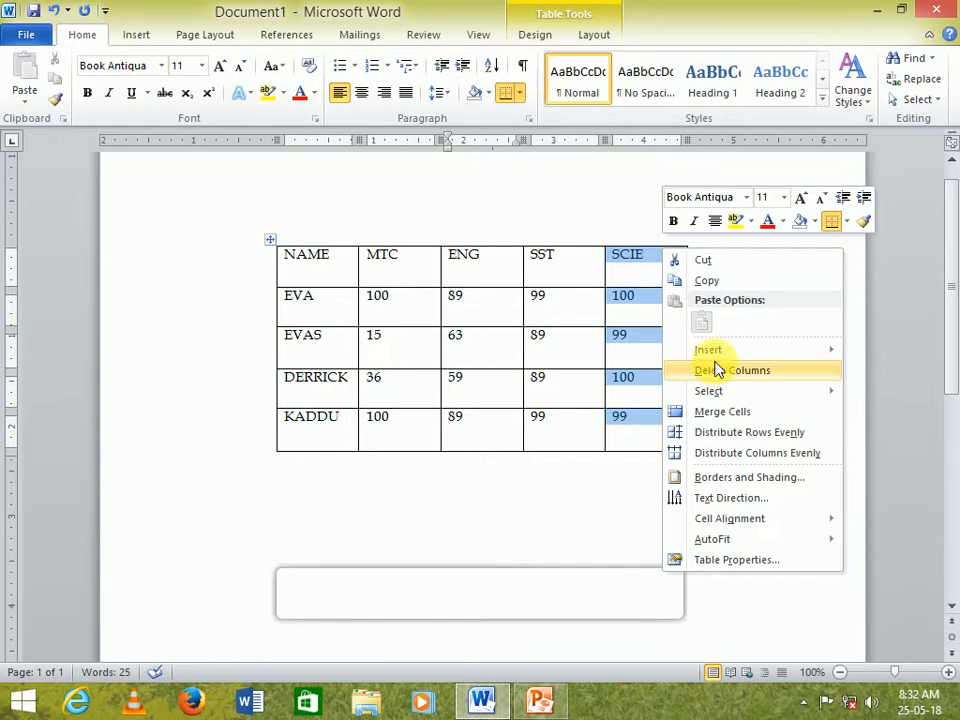
mouse_move(715, 355)
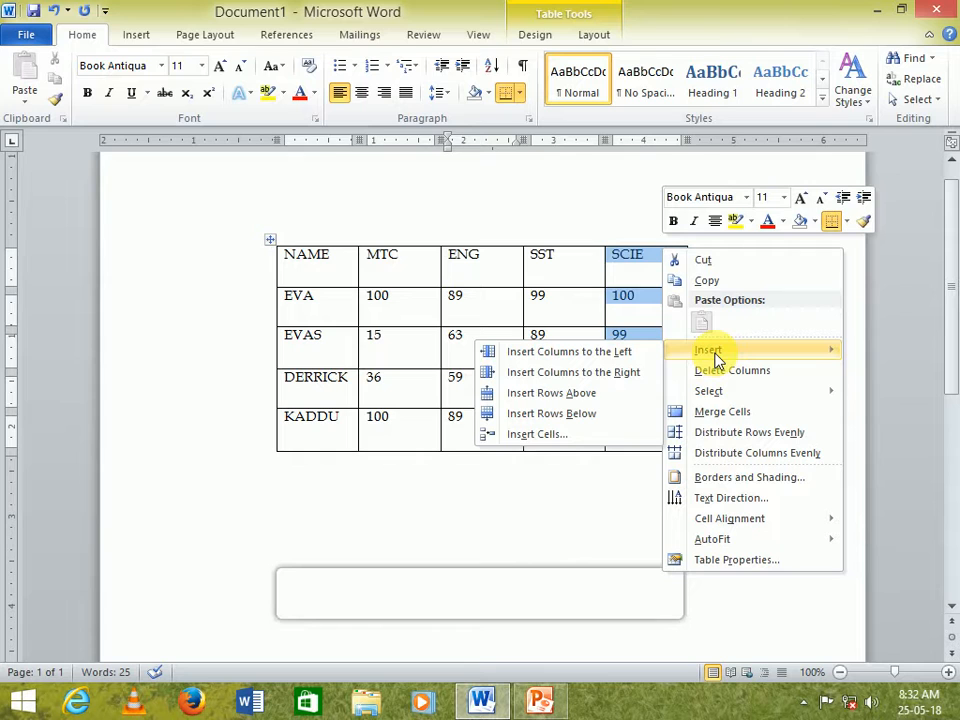
click(626, 372)
- Enter the heading TOTAL in the new column's header cell
click(692, 264)
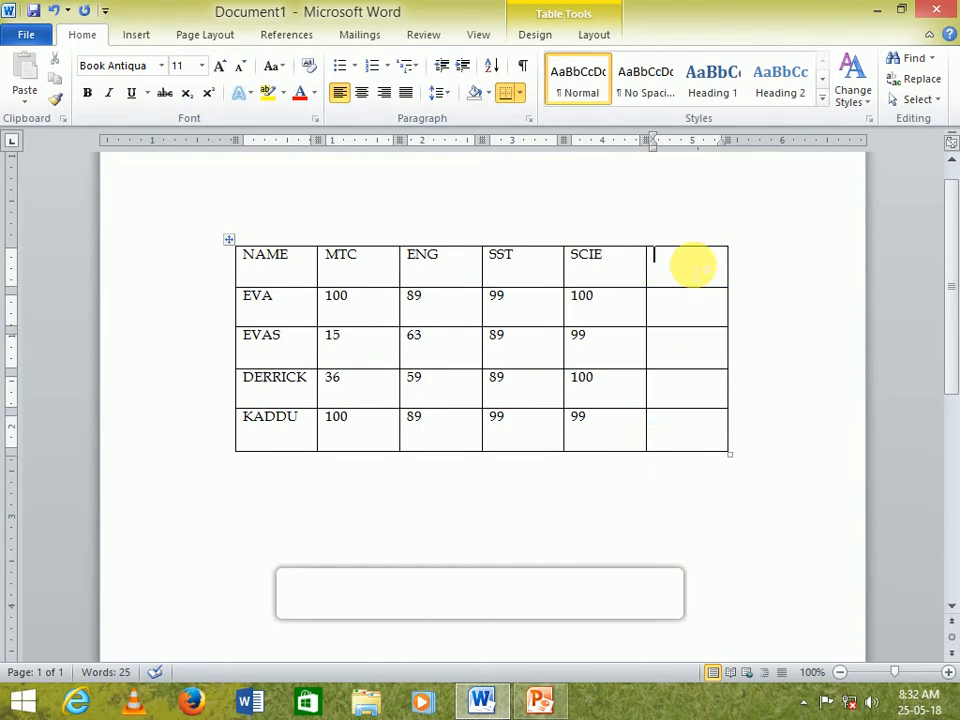
text(TOTALL)
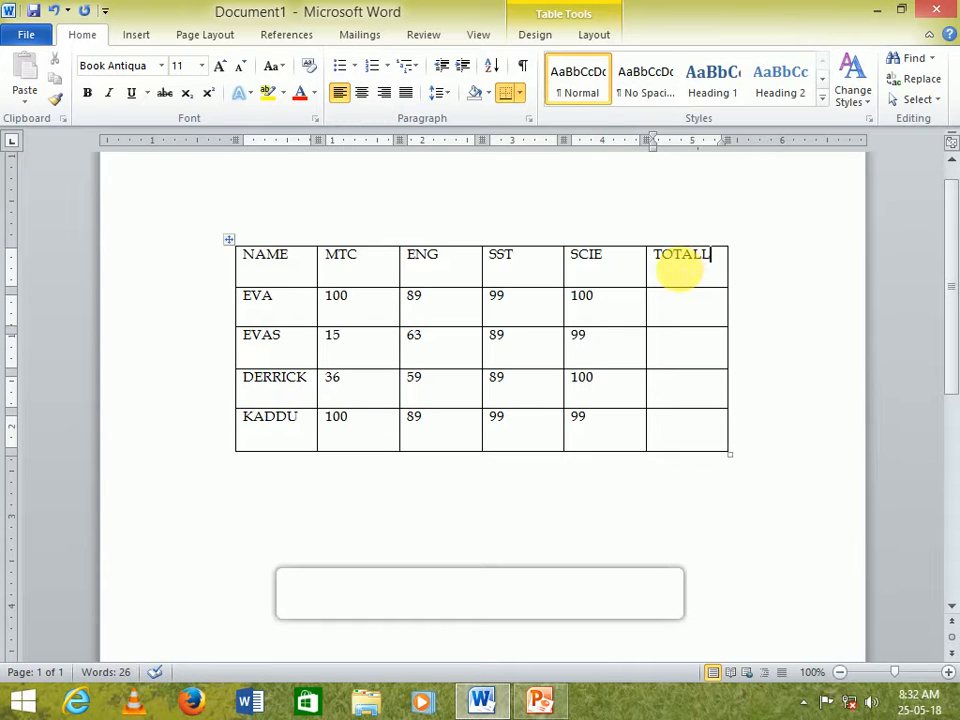
key(BackSpace)
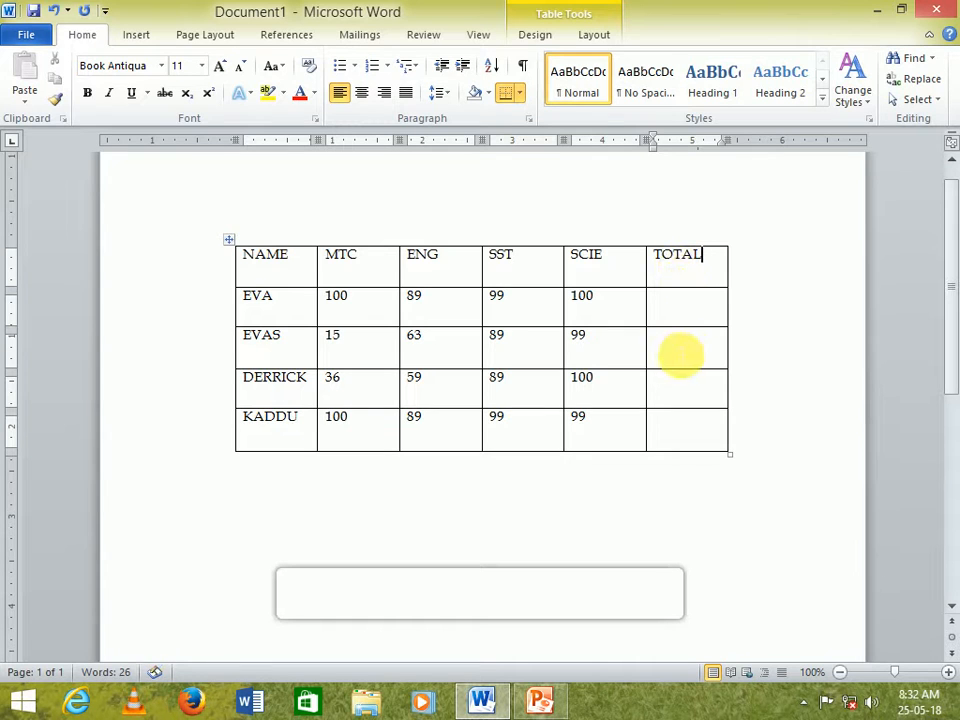
- Insert a =SUM(LEFT) formula in the first student row's TOTAL cell
click(683, 309)
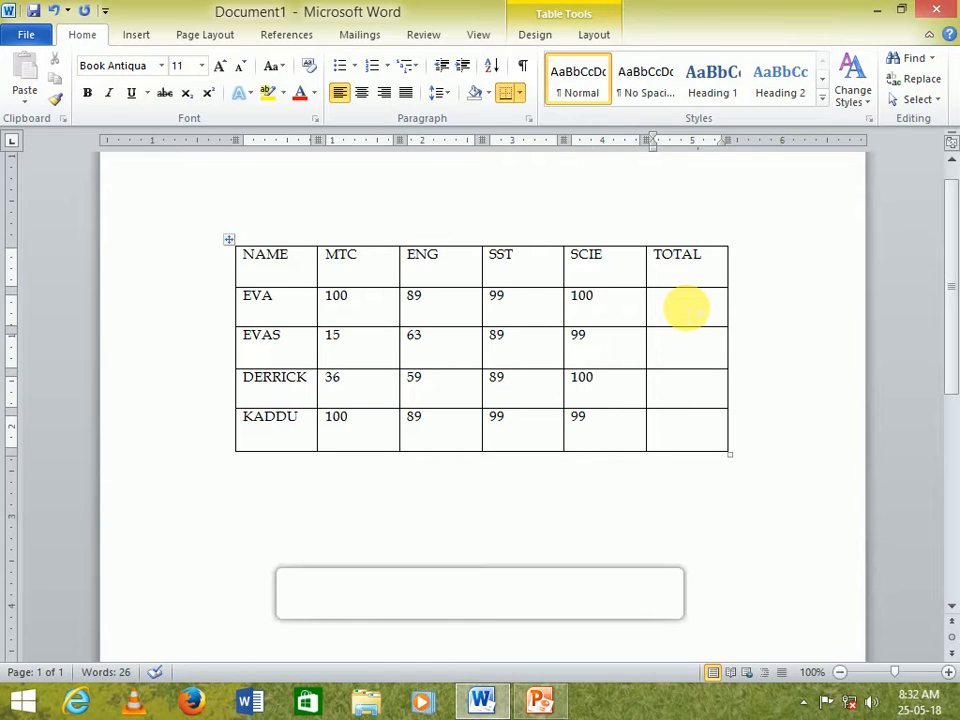
click(592, 36)
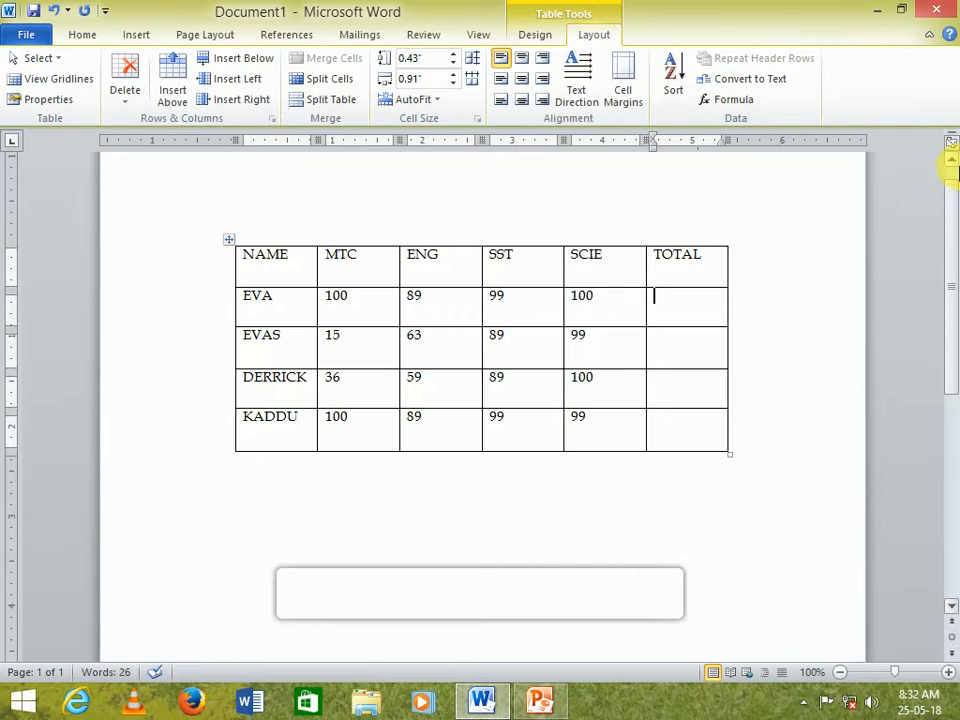
click(735, 100)
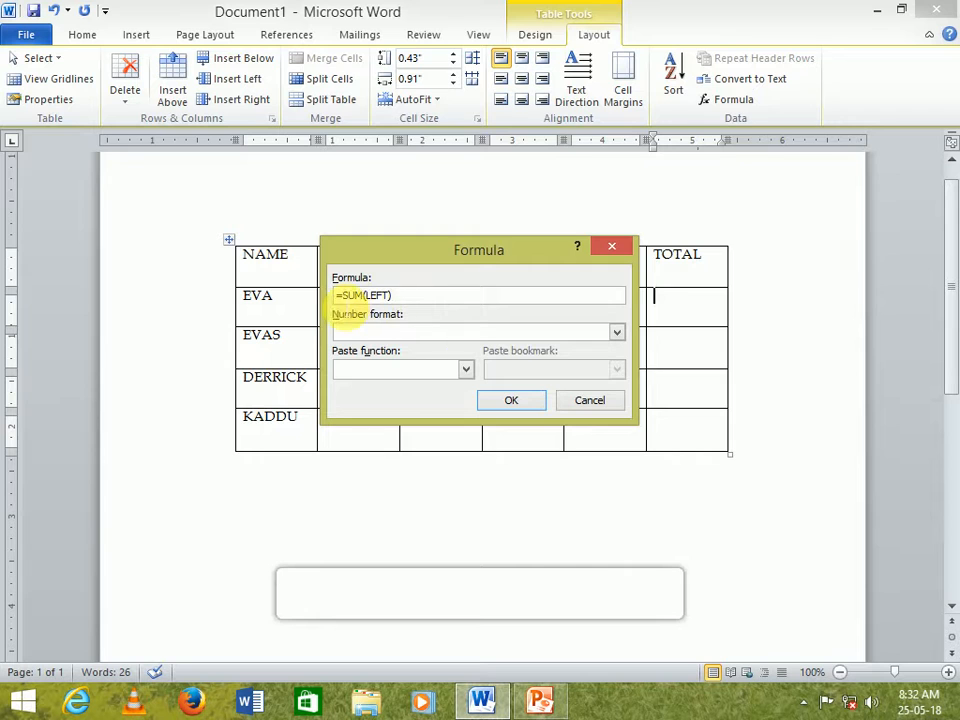
click(515, 402)
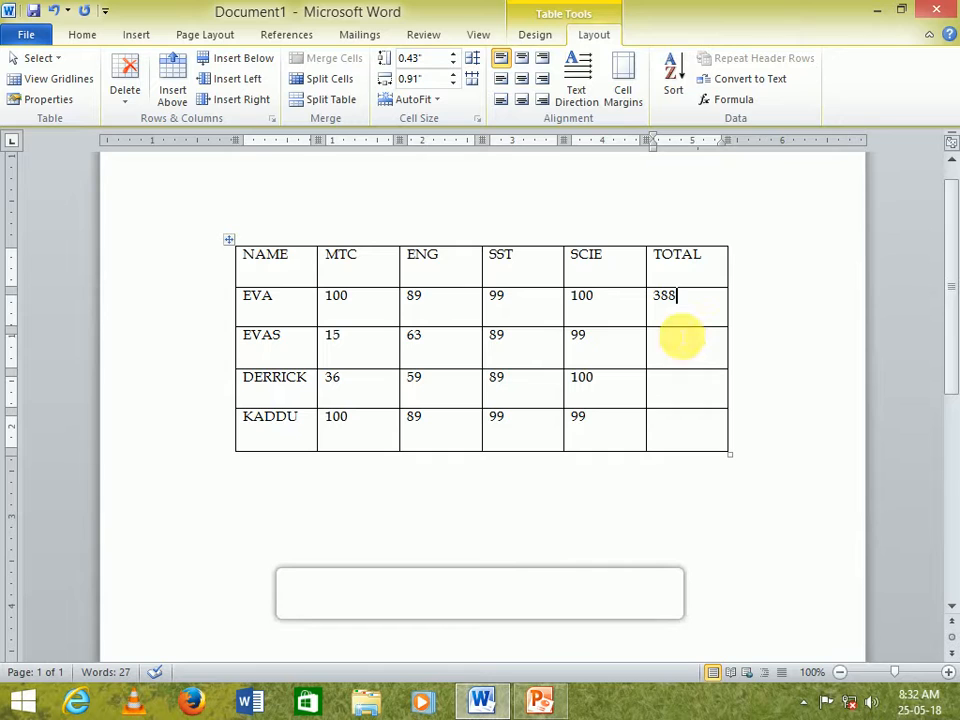
click(677, 358)
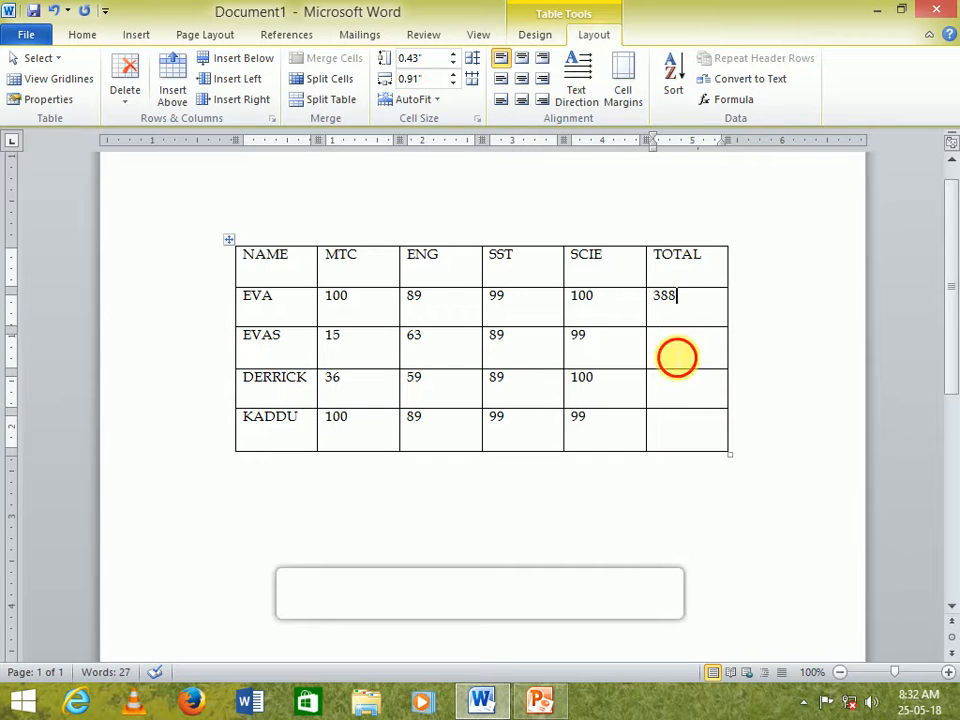
text(388)
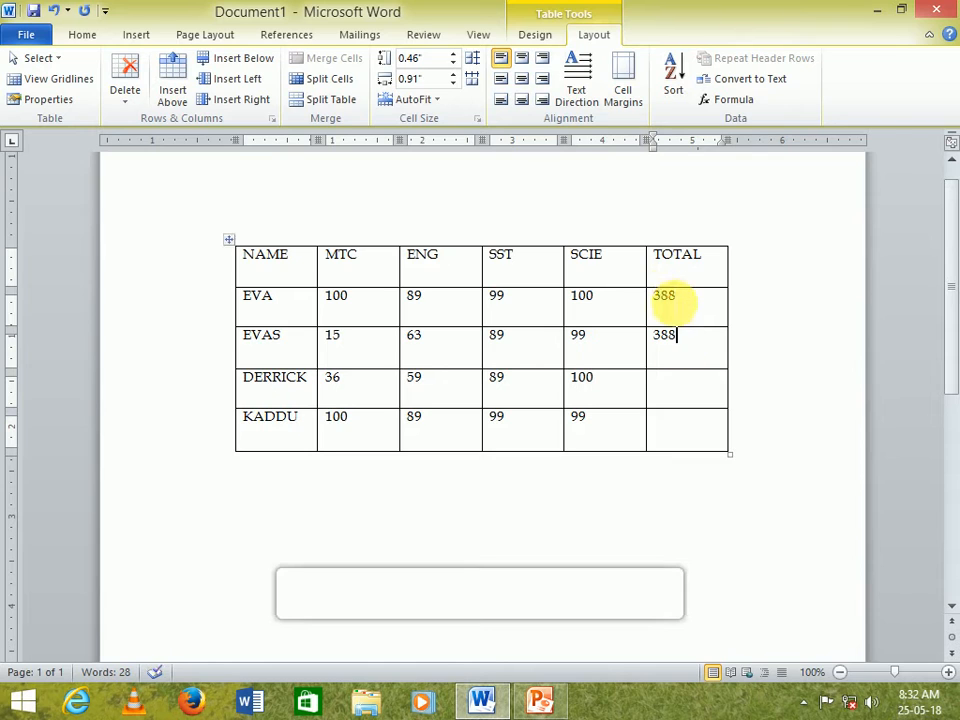
double_click(665, 296)
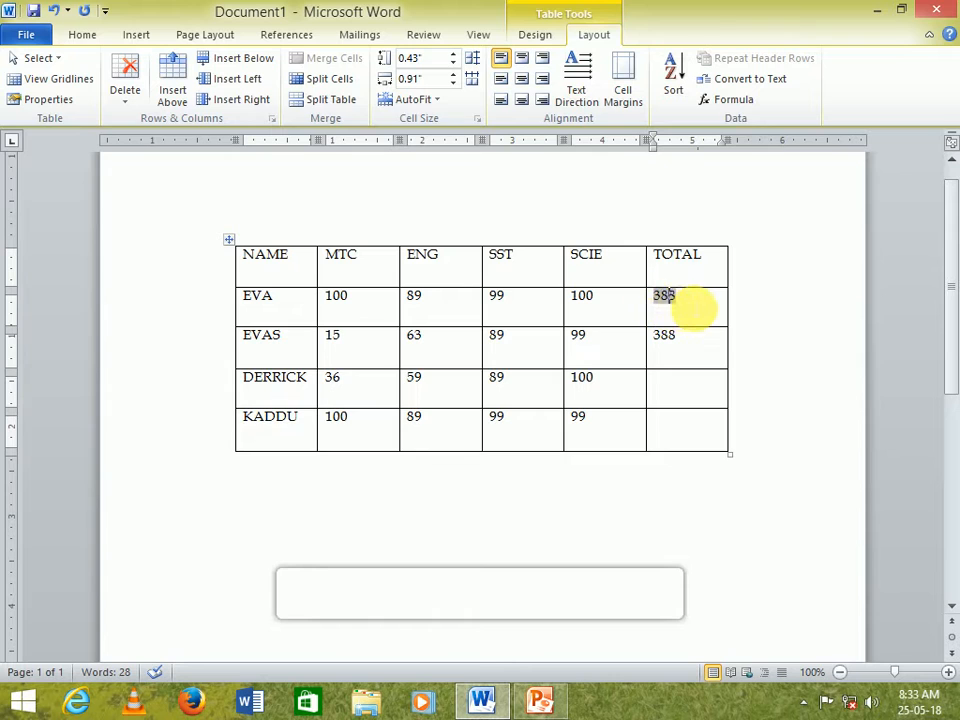
click(667, 340)
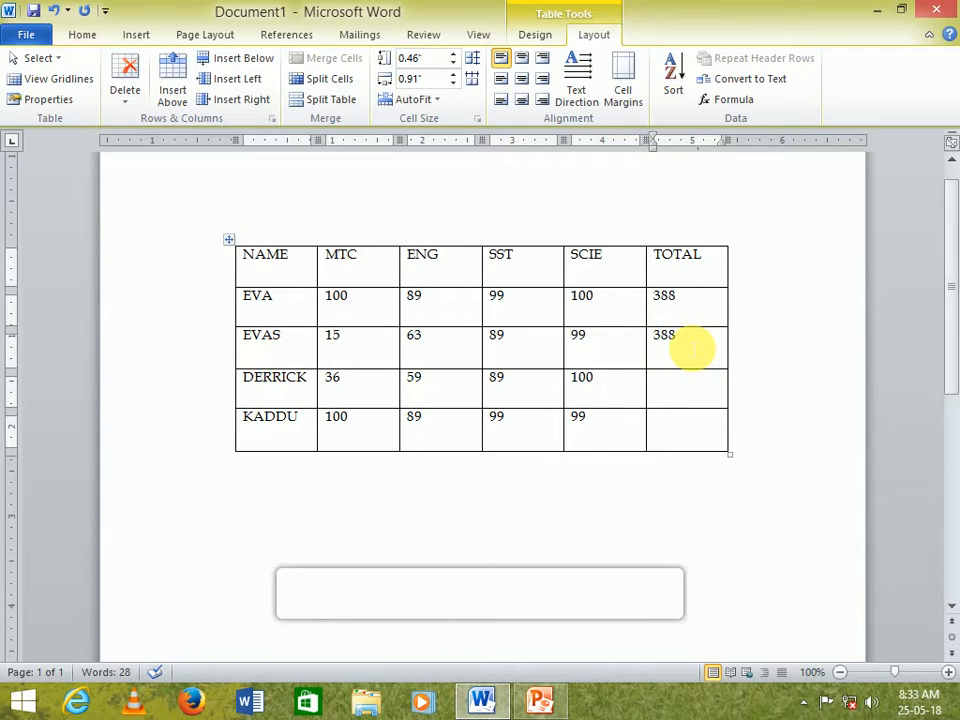
key(BackSpace)
key(BackSpace)
key(BackSpace)
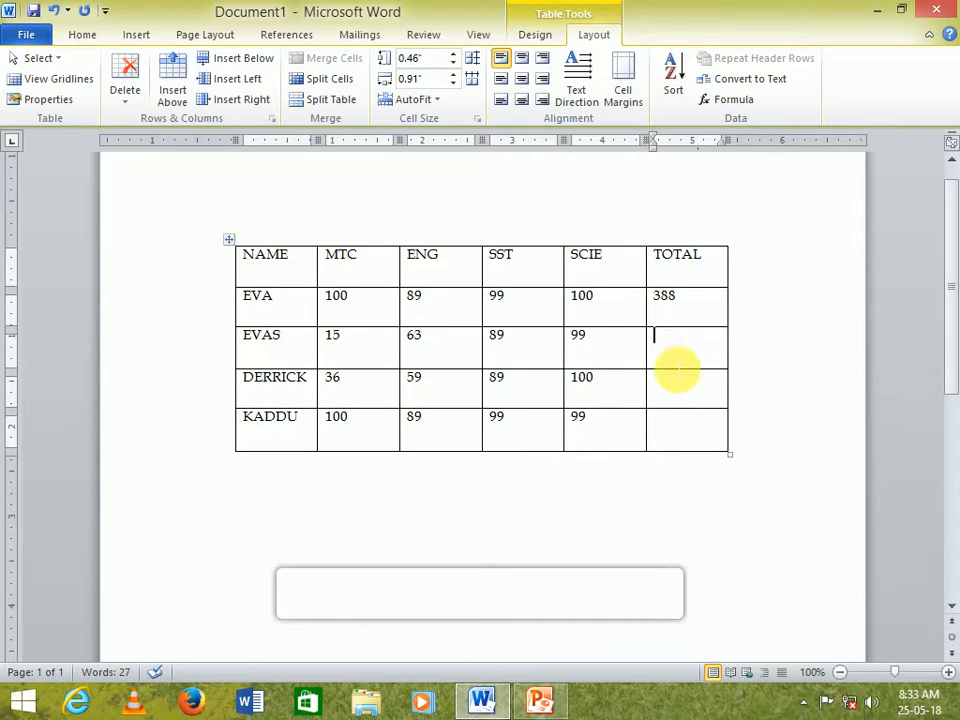
- Insert a formula in the second student row's TOTAL cell, changing it to =SUM(LEFT)
click(737, 104)
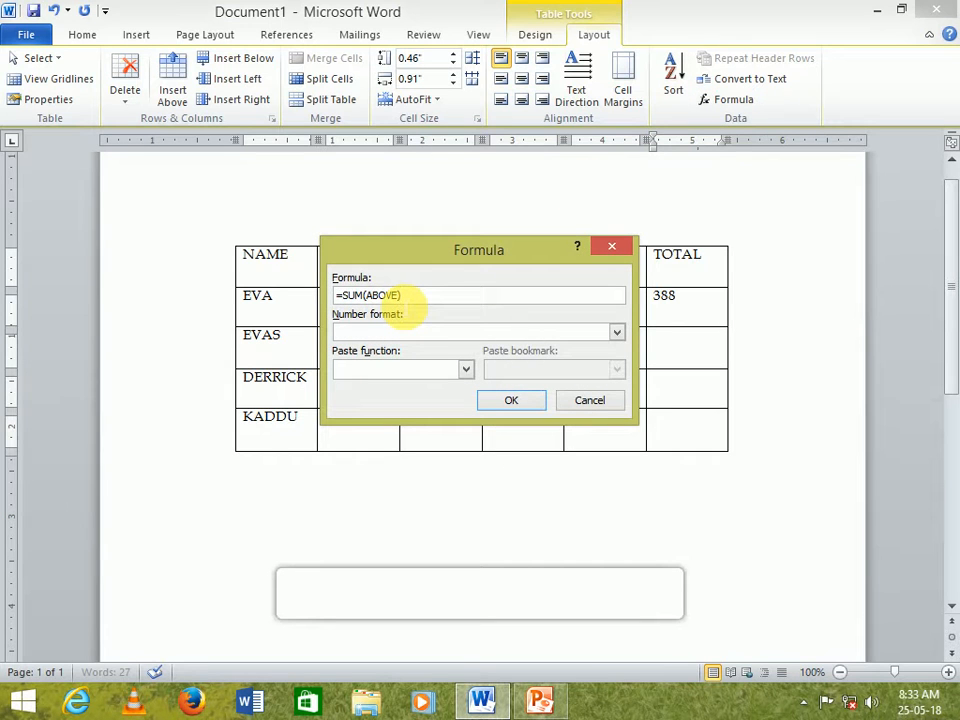
drag(418, 266, 540, 418)
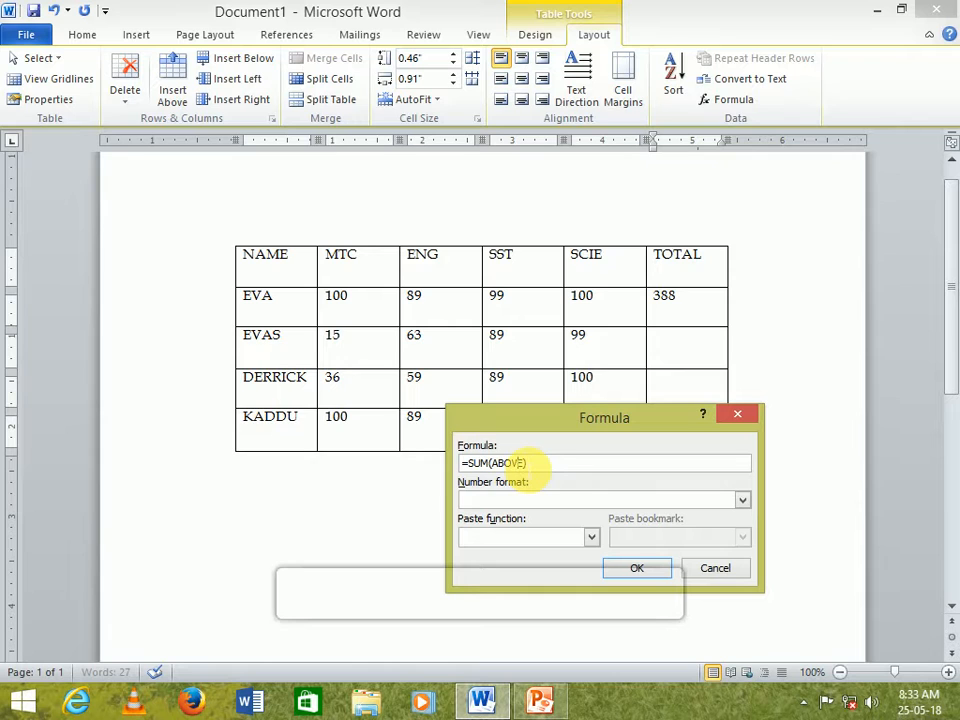
key(BackSpace)
key(BackSpace)
key(BackSpace)
key(BackSpace)
key(BackSpace)
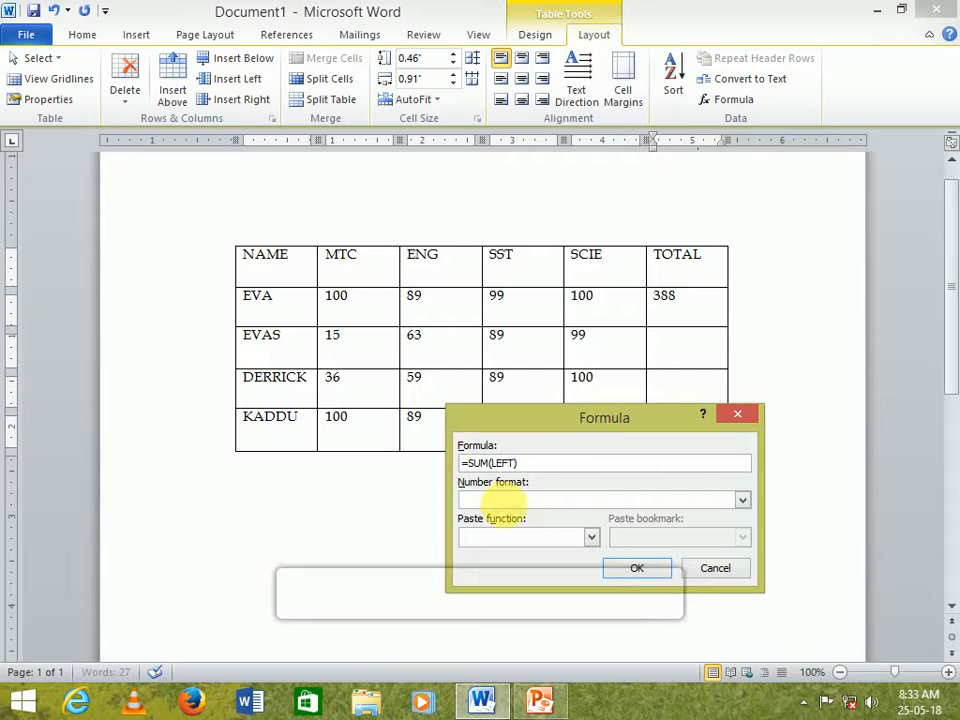
click(632, 568)
- Insert a =SUM(LEFT) formula in the third student row's TOTAL cell
click(677, 400)
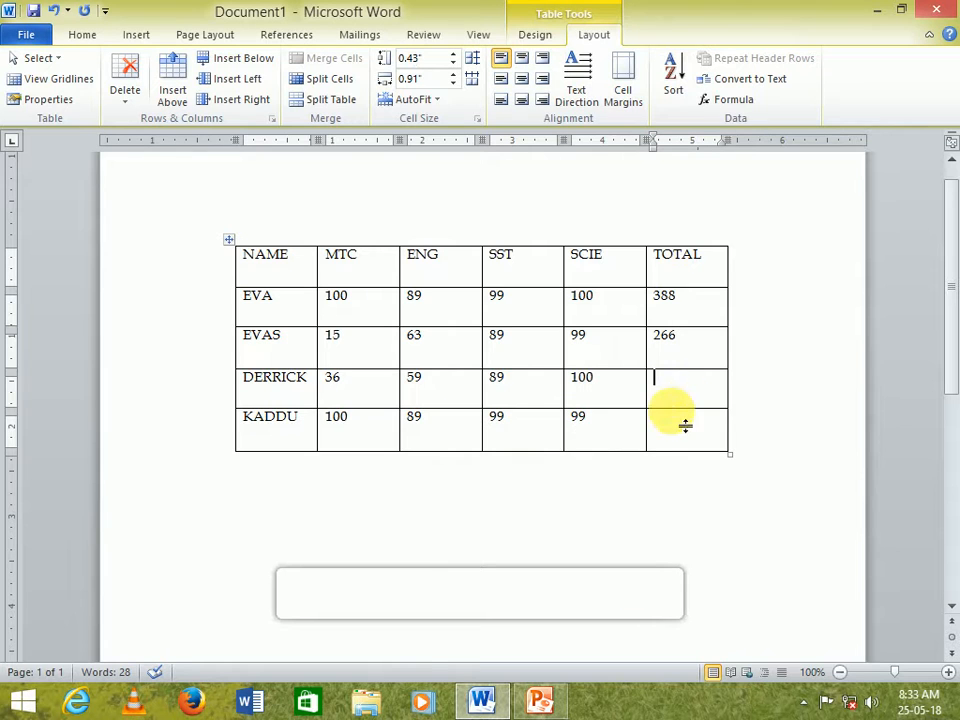
click(729, 100)
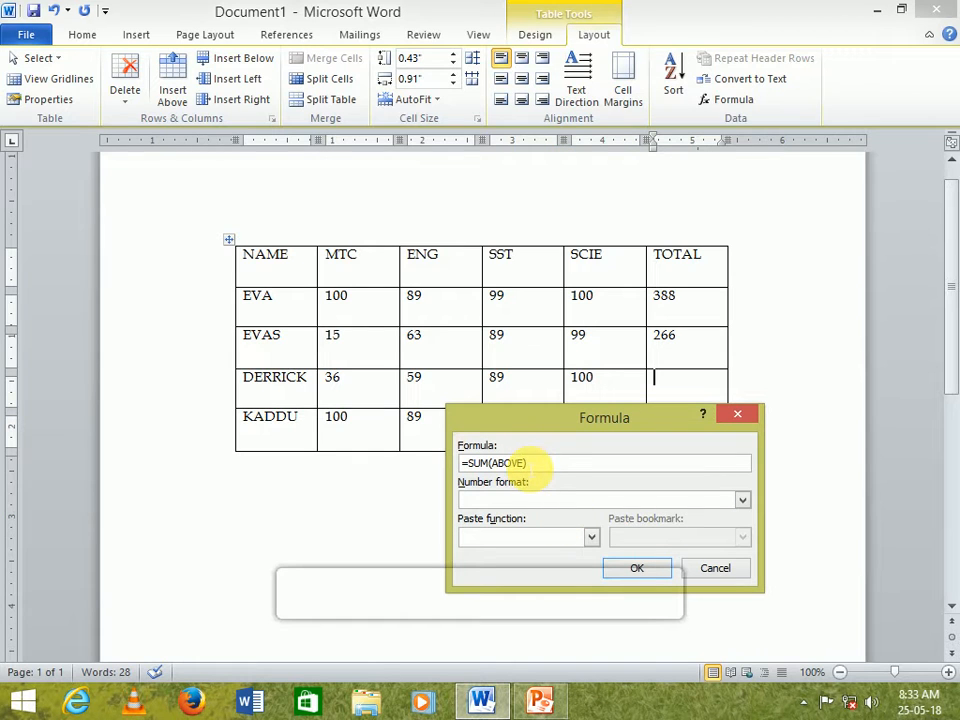
key(BackSpace)
key(BackSpace)
key(BackSpace)
key(BackSpace)
key(BackSpace)
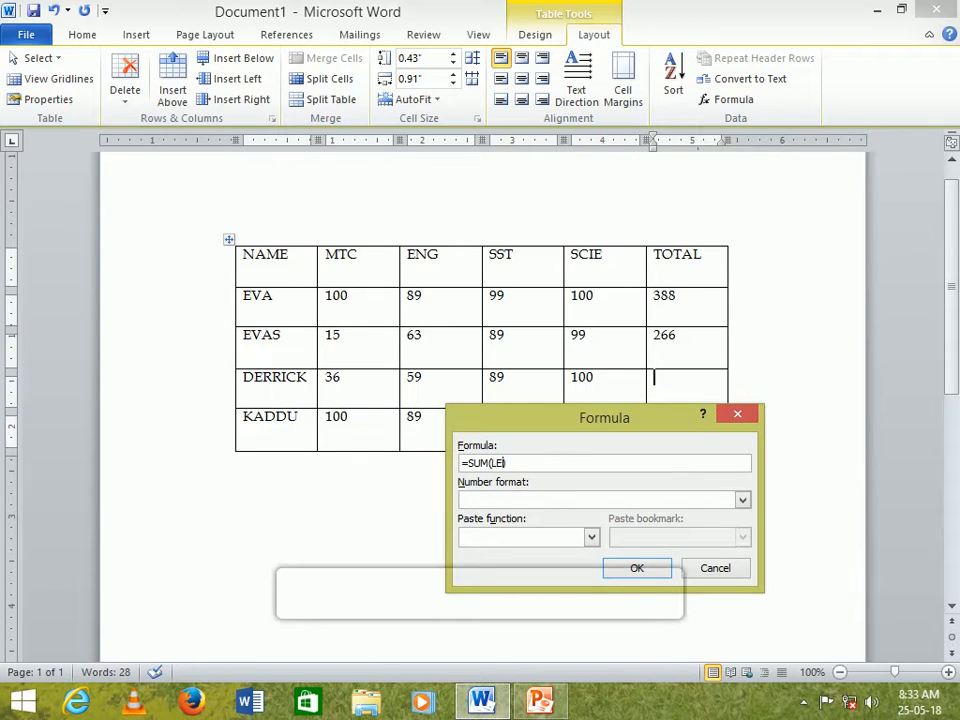
click(637, 567)
- Insert a =SUM(LEFT) formula in the fourth student row's TOTAL cell
click(688, 430)
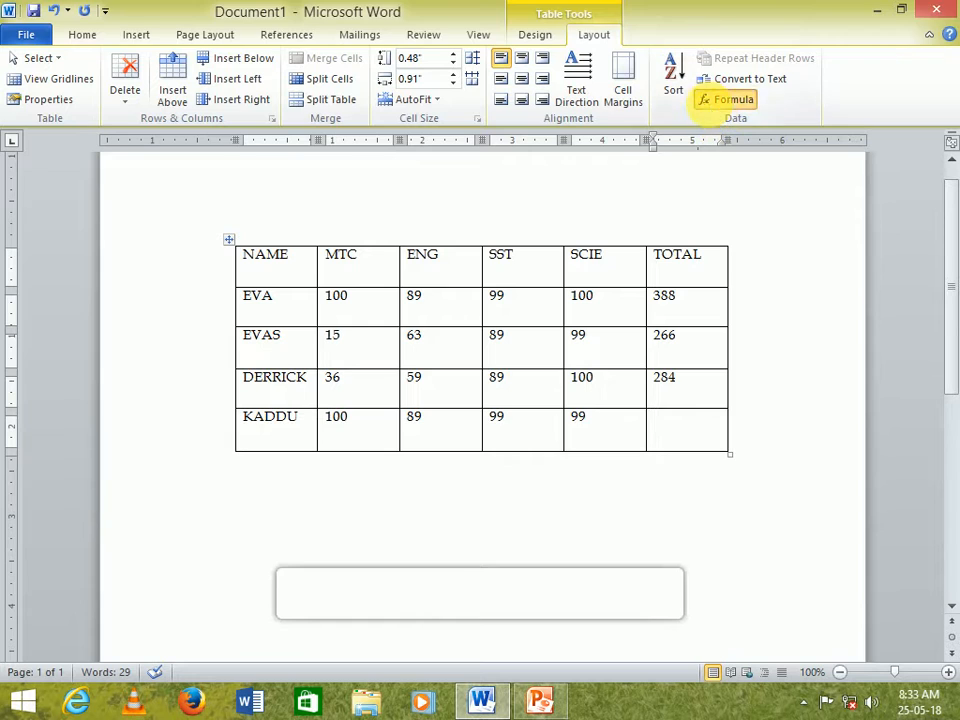
click(716, 99)
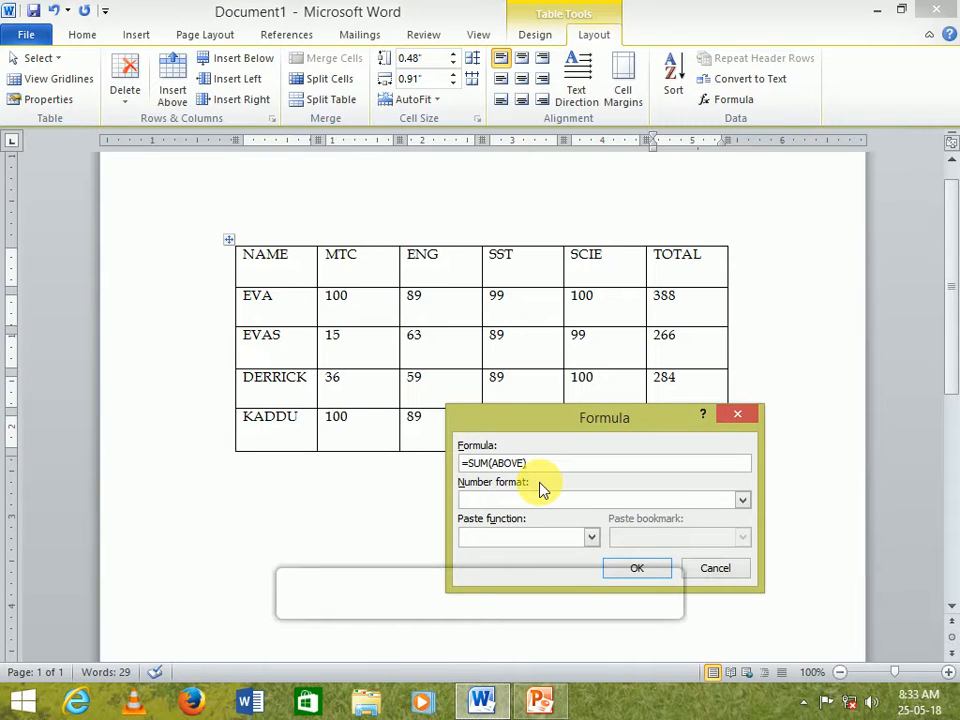
key(Left)
key(BackSpace)
key(BackSpace)
key(BackSpace)
key(BackSpace)
key(BackSpace)
text(LE)
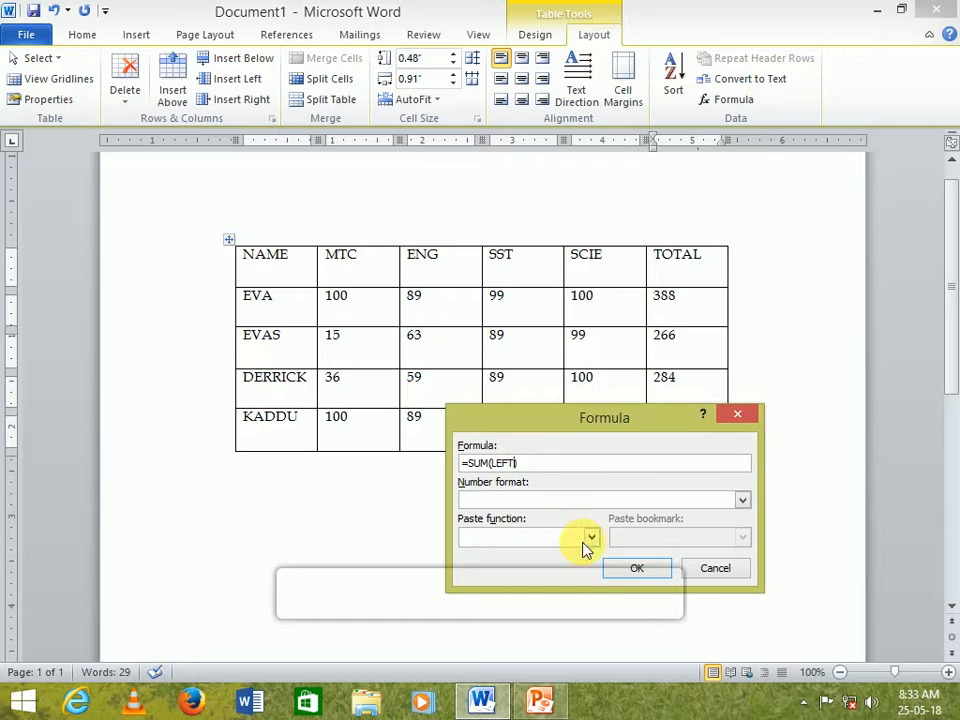
click(647, 568)
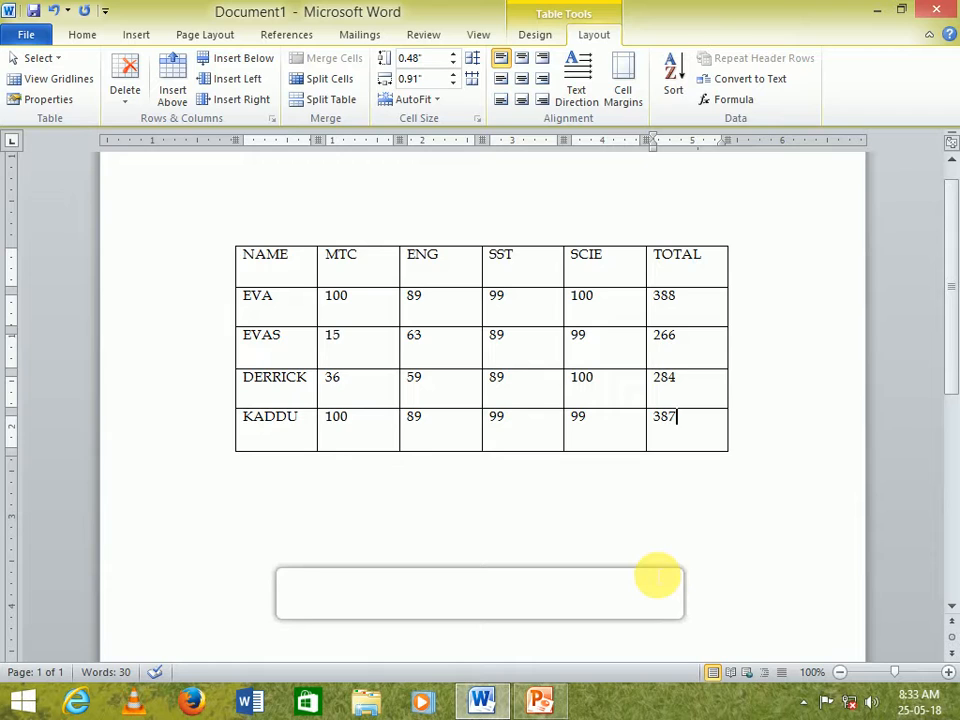
- Insert a new column to the left of the TOTAL column and enter the heading AVERAGE in it
click(685, 258)
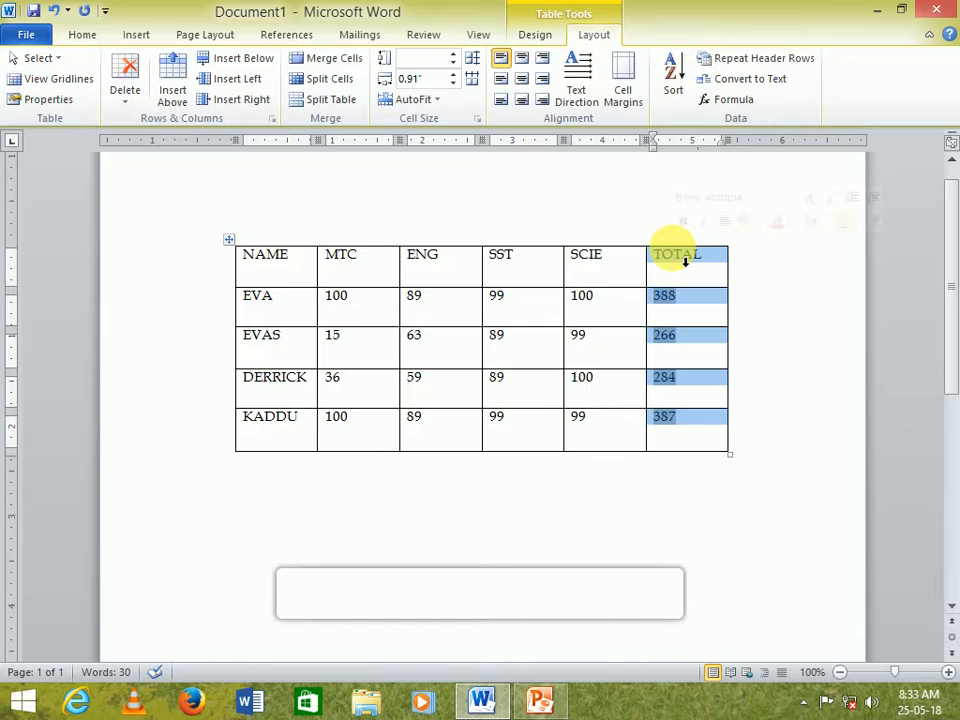
right_click(683, 257)
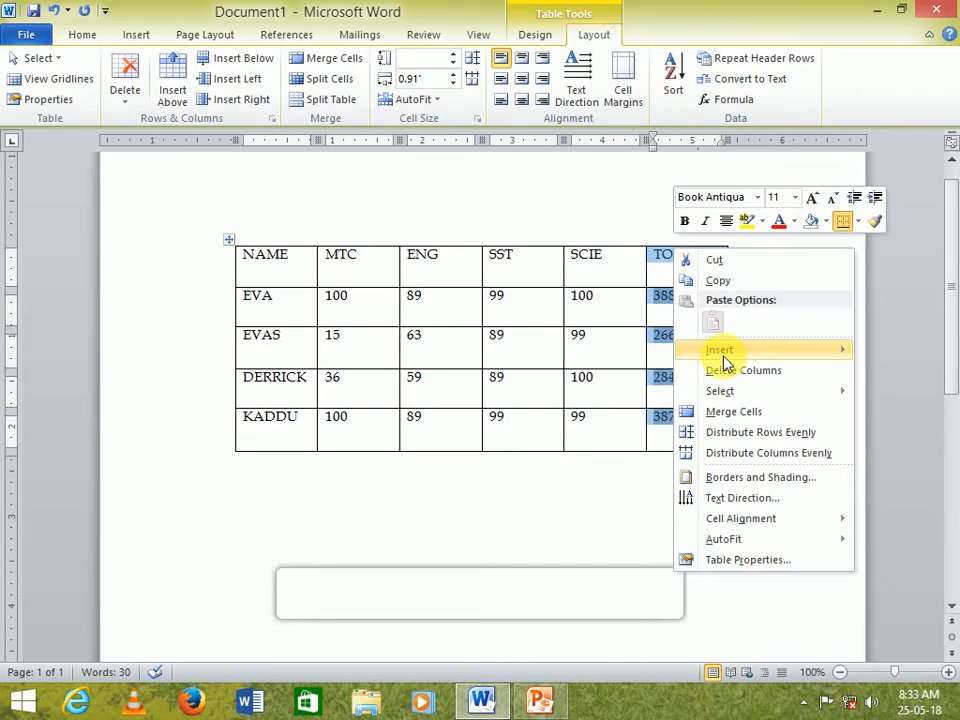
mouse_move(724, 360)
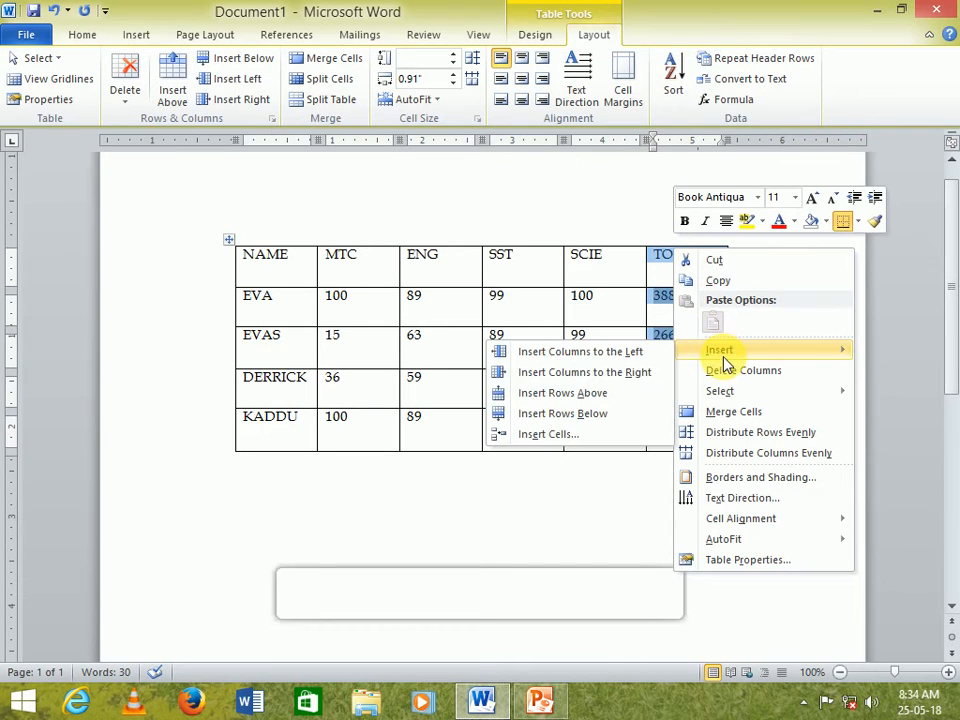
click(656, 352)
click(648, 270)
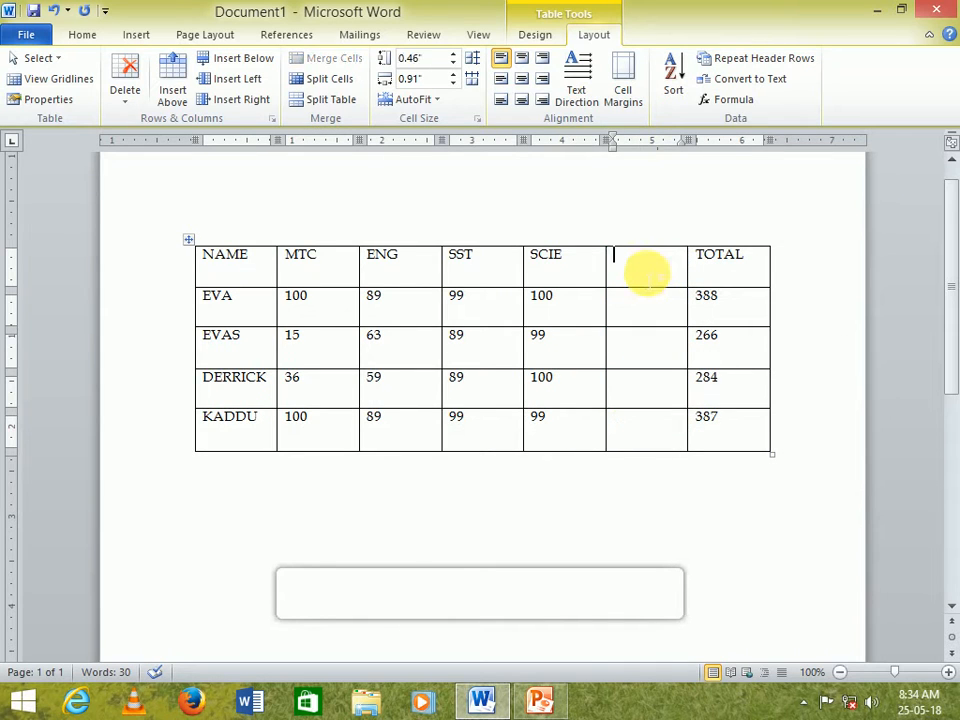
text(AVERAGE)
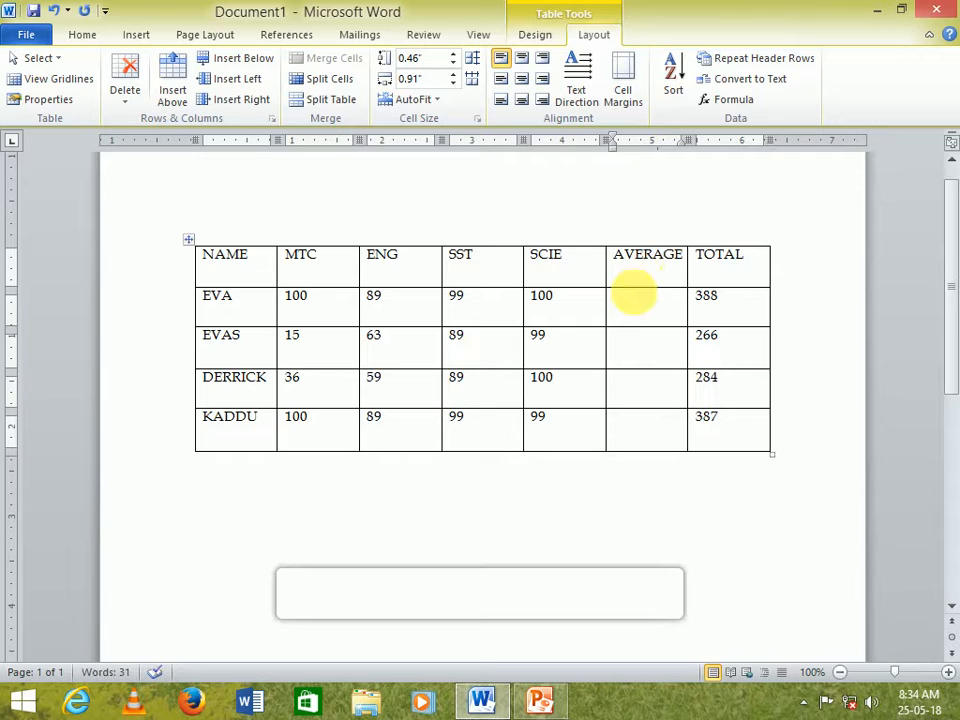
- Insert an =AVERAGE(LEFT) formula in the first student row's AVERAGE cell, choosing AVERAGE from the paste functions
click(639, 311)
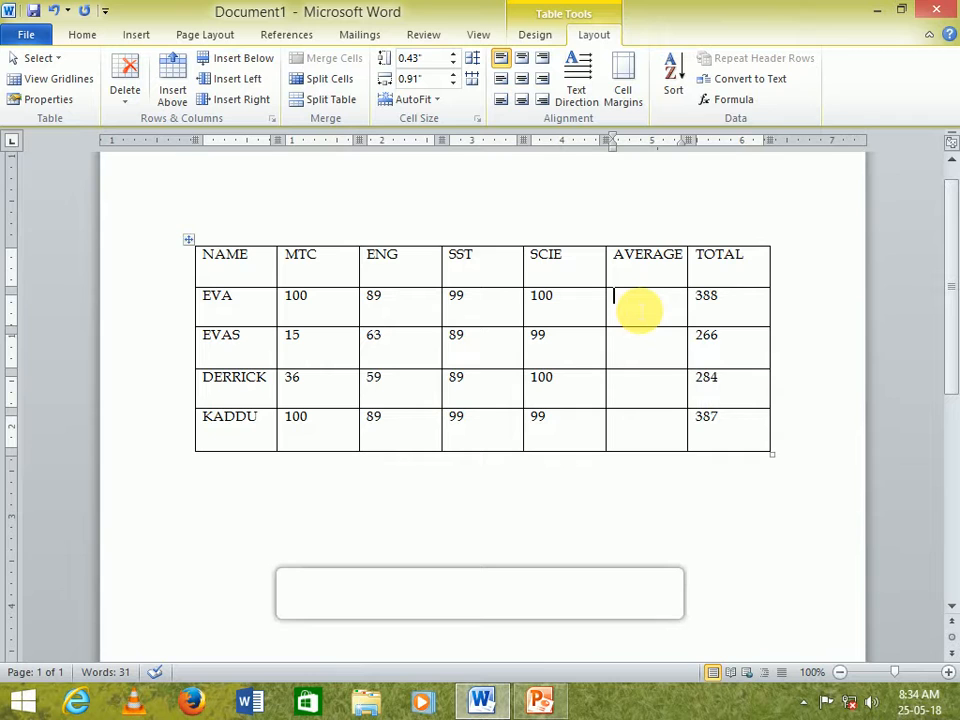
click(728, 99)
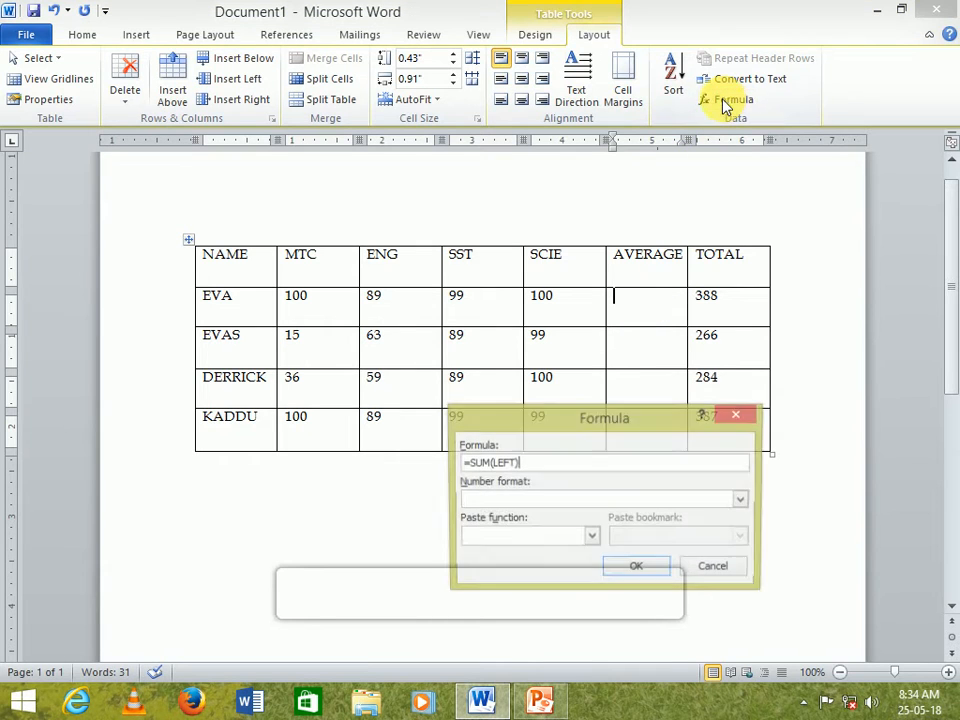
click(547, 464)
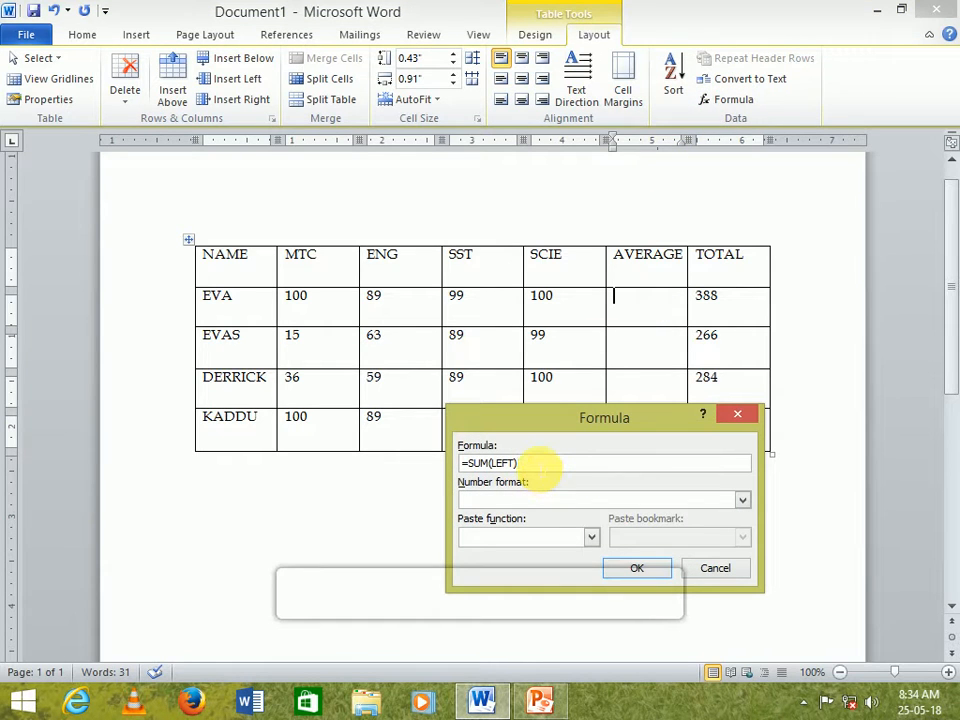
key(BackSpace)
key(BackSpace)
key(BackSpace)
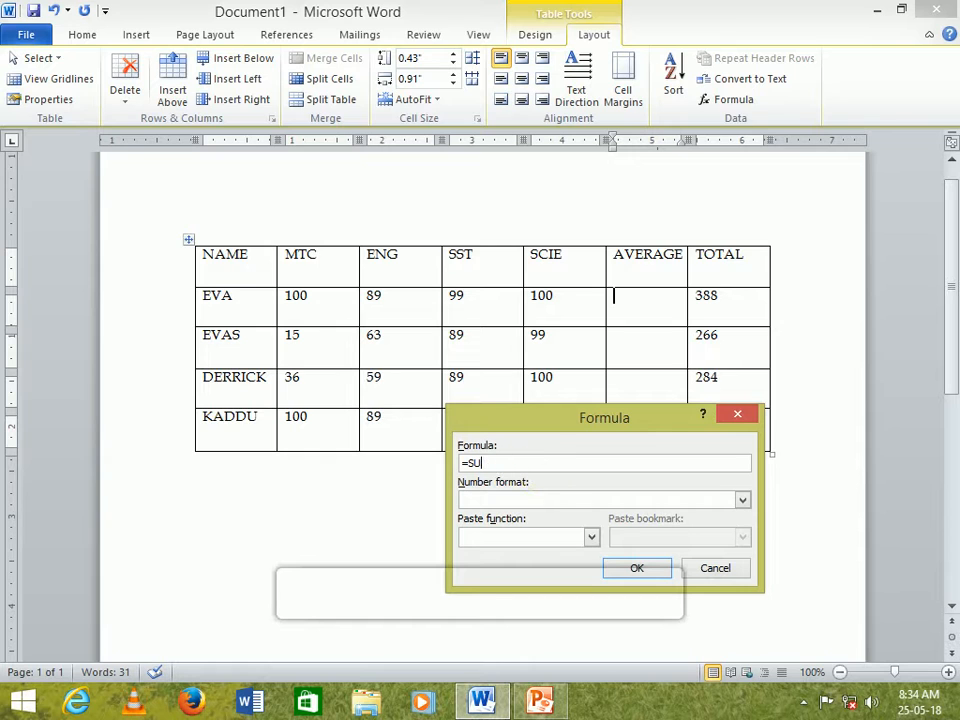
key(BackSpace)
key(BackSpace)
click(592, 539)
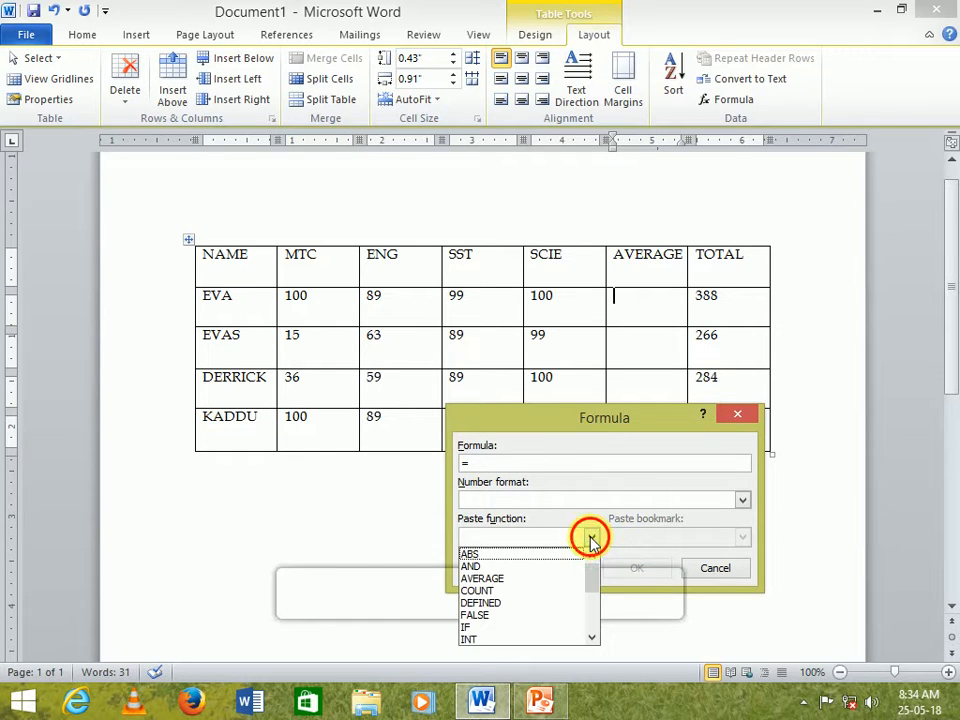
click(502, 580)
text(LEFT))
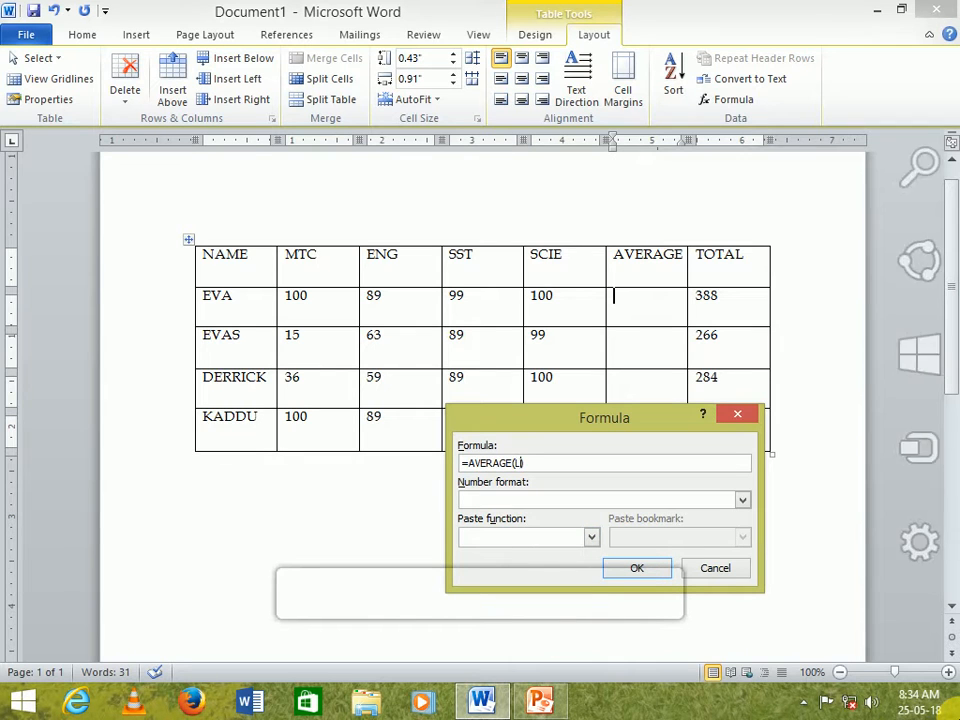
click(643, 570)
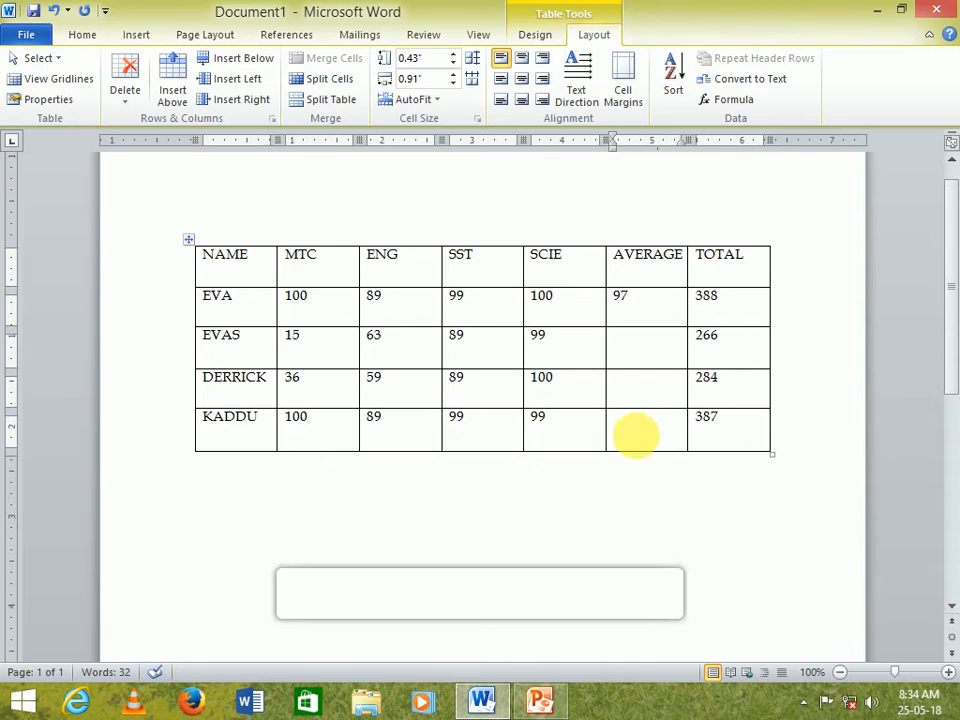
- Insert an =AVERAGE(LEFT) formula in the second student row's AVERAGE cell
right_click(631, 345)
mouse_move(677, 338)
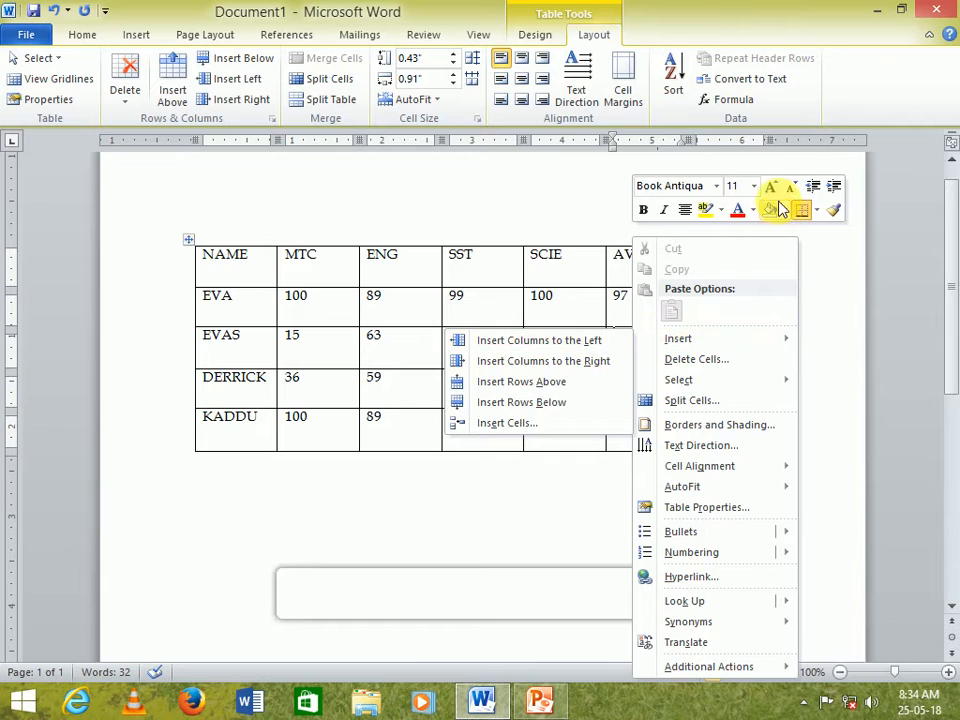
key(Escape)
key(Escape)
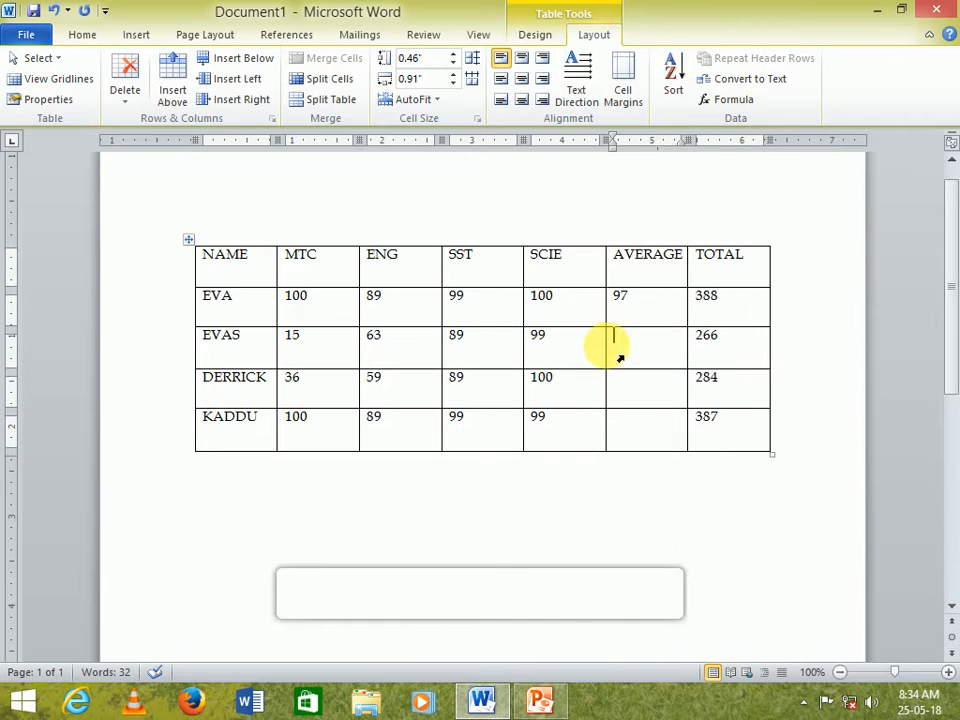
click(714, 99)
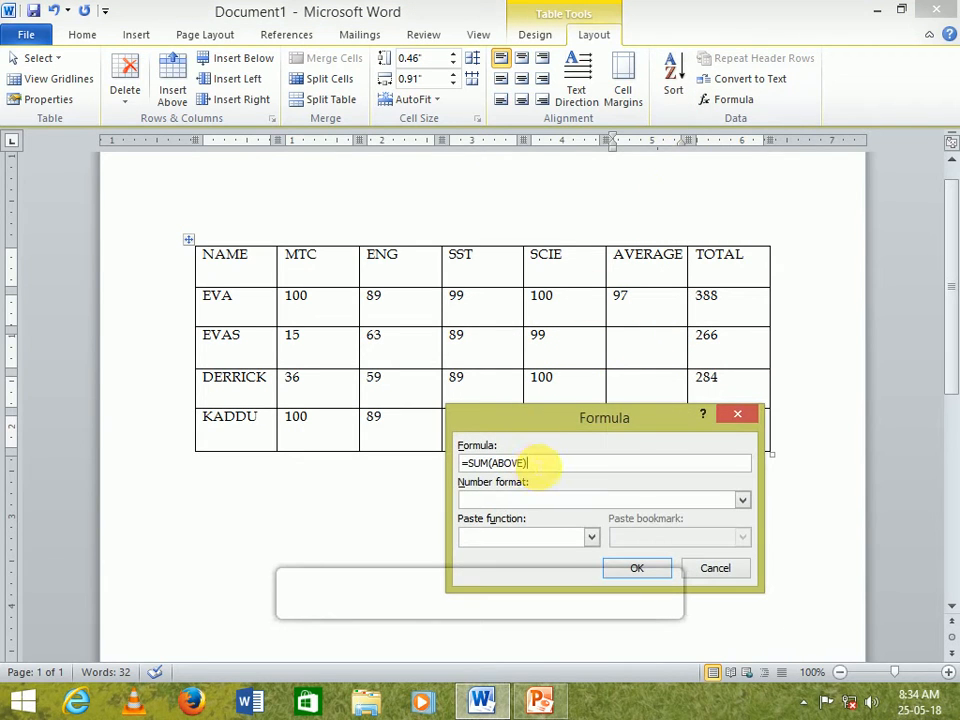
key(BackSpace)
key(BackSpace)
key(BackSpace)
key(BackSpace)
key(BackSpace)
key(BackSpace)
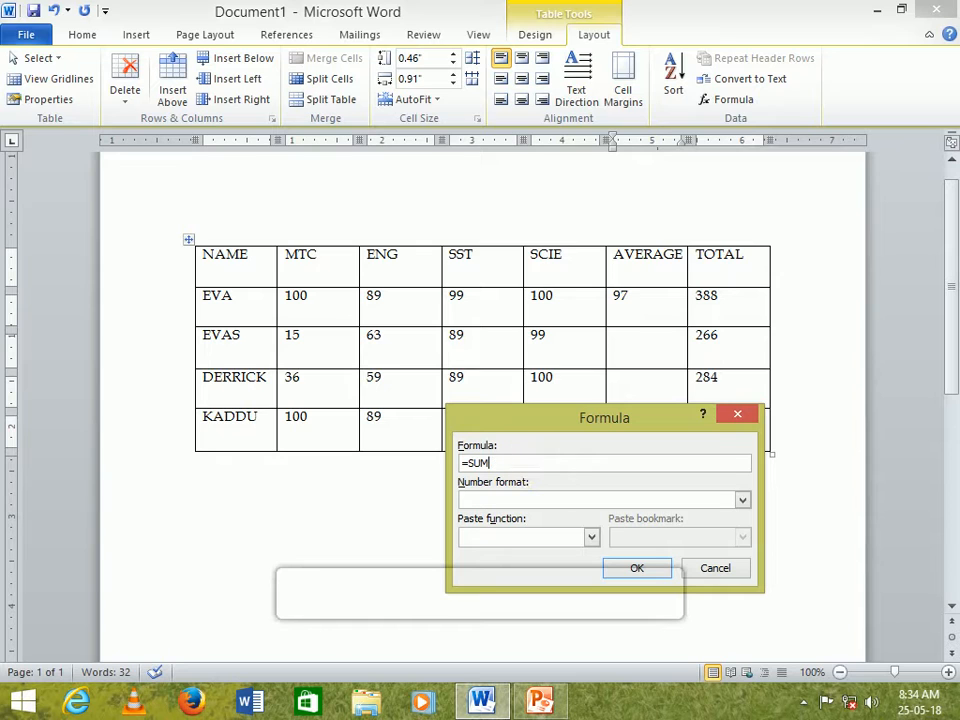
key(BackSpace)
key(BackSpace)
key(BackSpace)
text(A)
key(BackSpace)
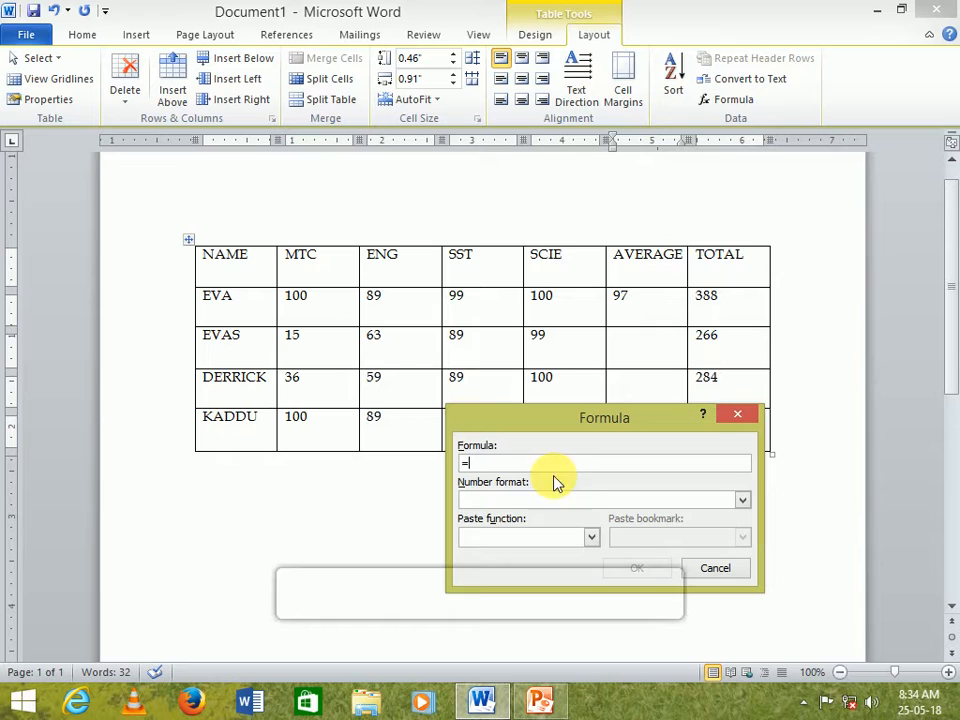
click(591, 537)
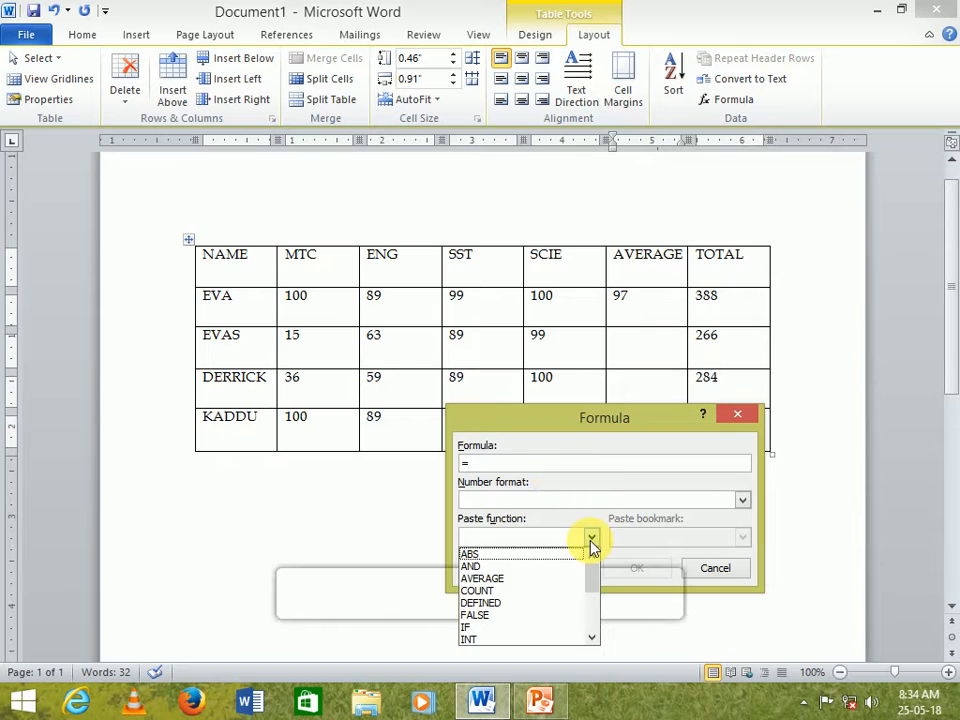
click(517, 579)
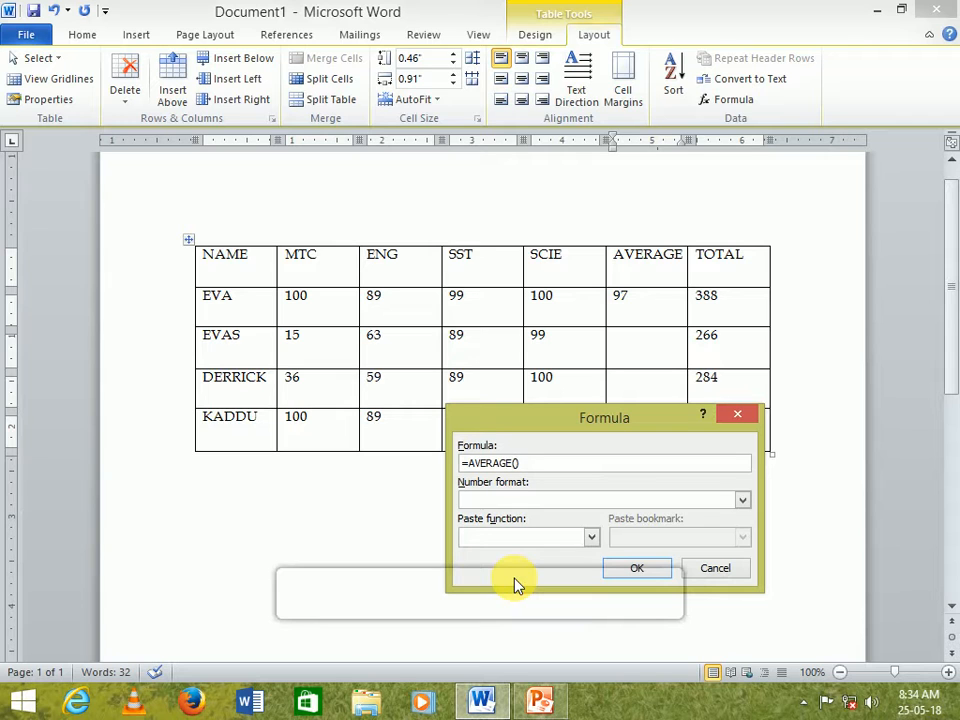
text(LEFT)
click(643, 578)
- Insert an =AVERAGE(LEFT) formula in the third student row's AVERAGE cell
click(650, 390)
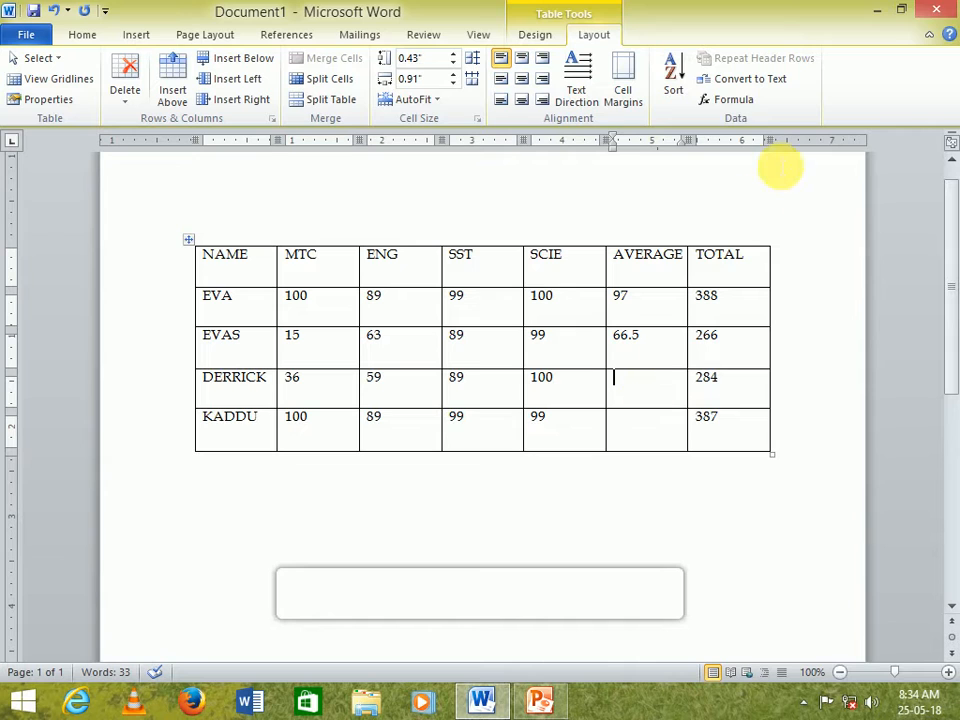
click(729, 99)
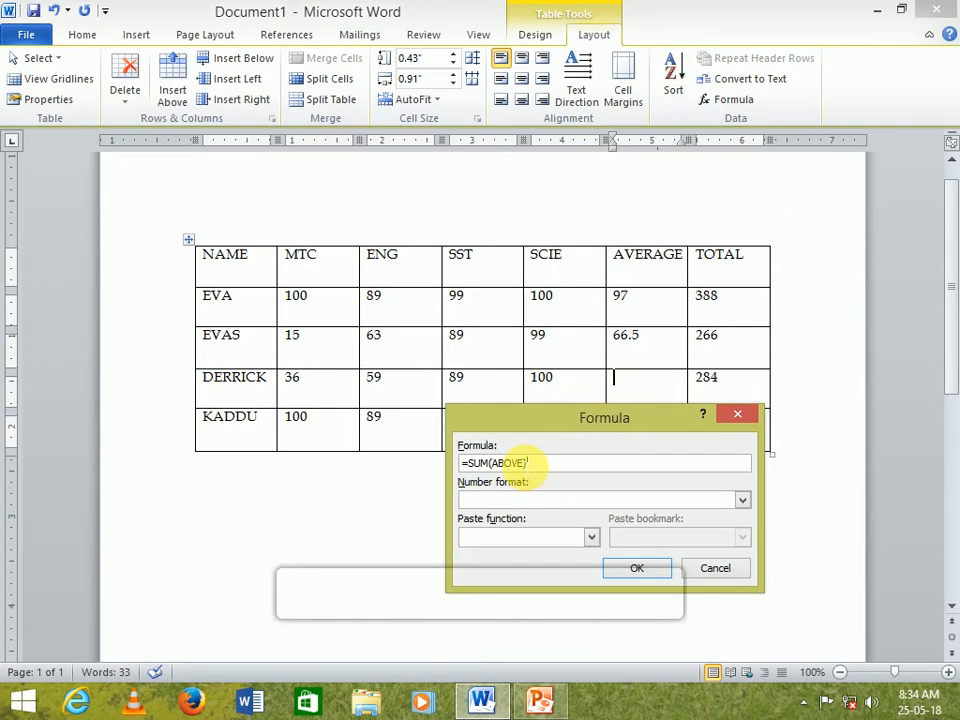
key(BackSpace)
key(BackSpace)
key(BackSpace)
key(BackSpace)
key(BackSpace)
key(BackSpace)
key(BackSpace)
key(BackSpace)
key(BackSpace)
key(BackSpace)
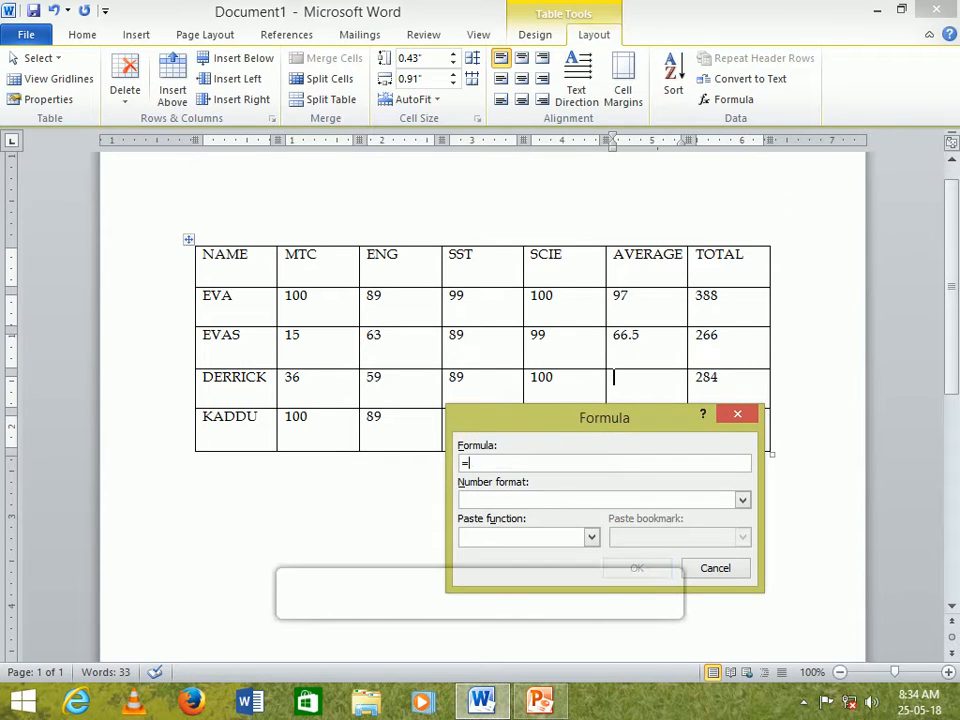
text(AVERAGE(LEFT)
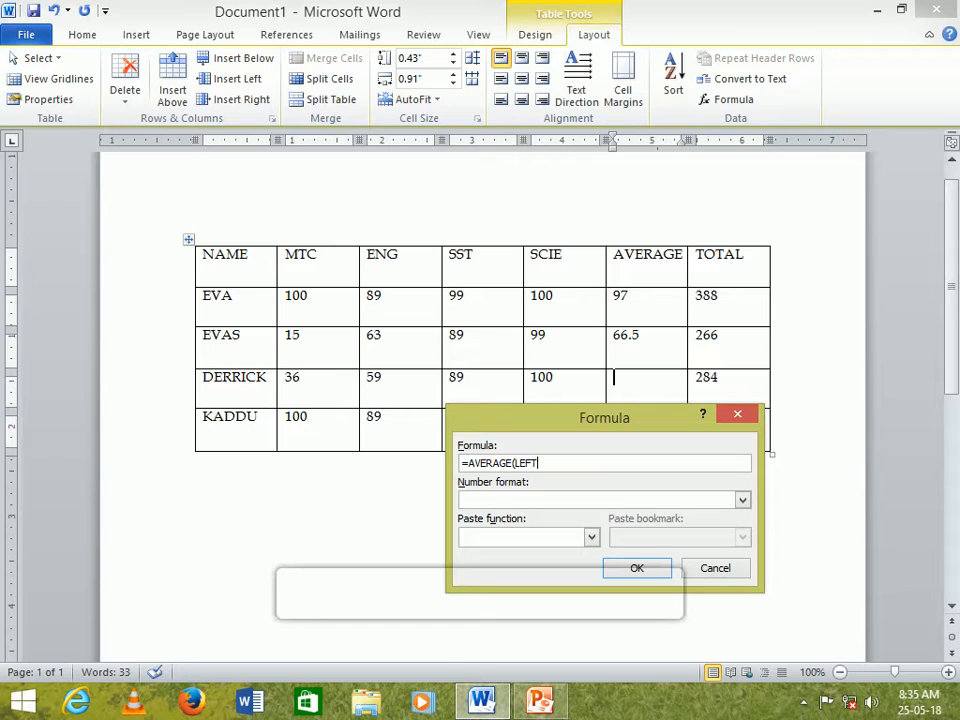
key(Return)
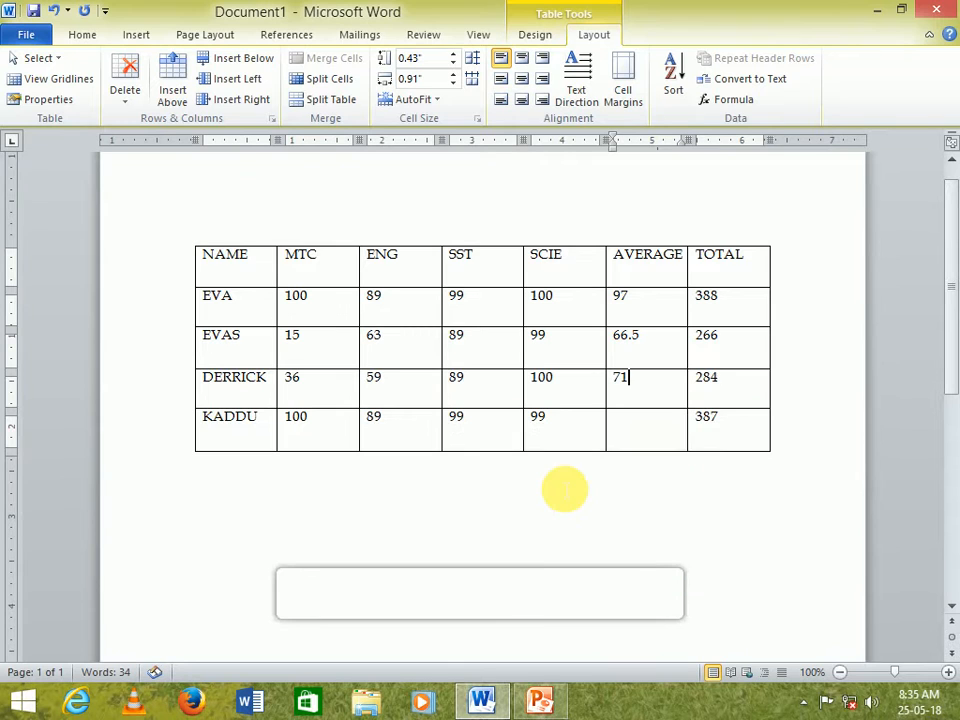
- Insert an =AVERAGE(LEFT) formula in the fourth student row's AVERAGE cell
click(655, 425)
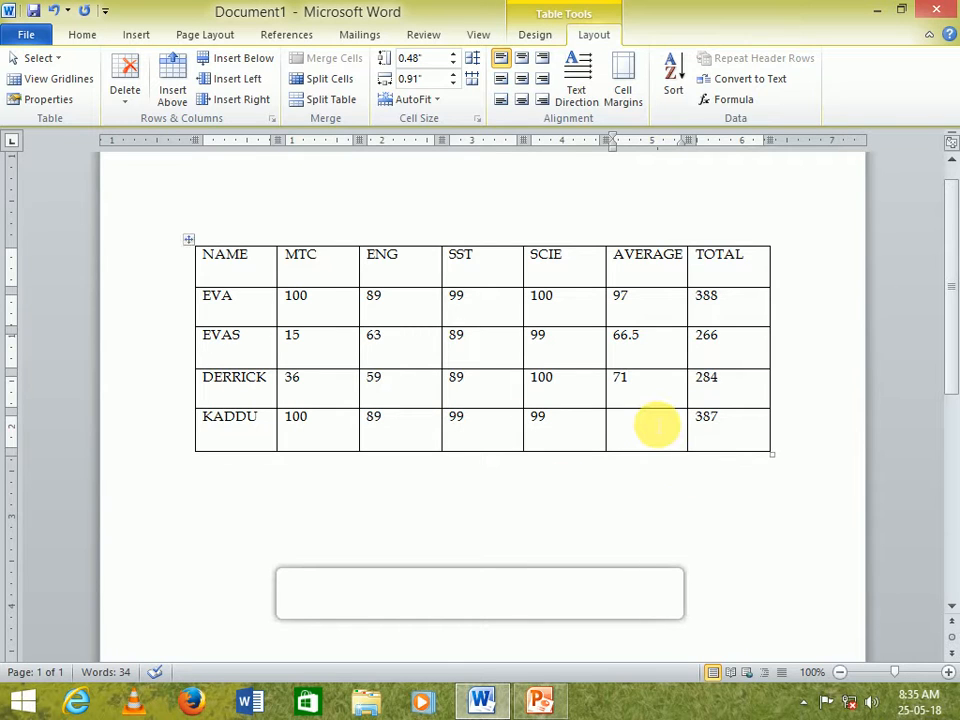
click(741, 101)
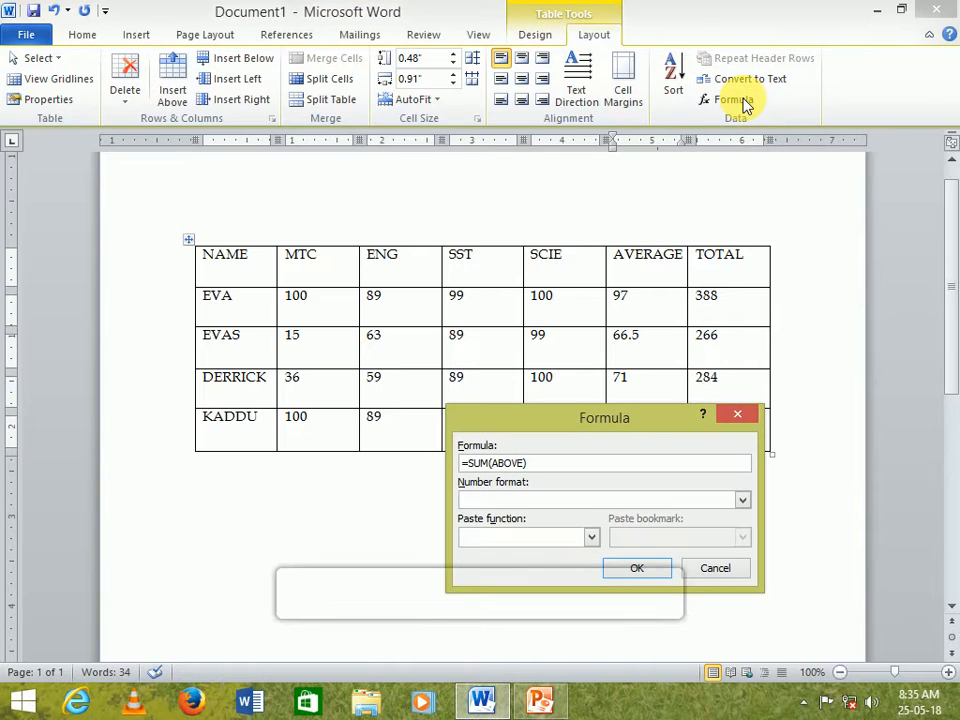
key(BackSpace)
key(BackSpace)
key(BackSpace)
key(BackSpace)
key(BackSpace)
key(BackSpace)
key(BackSpace)
key(BackSpace)
key(BackSpace)
key(BackSpace)
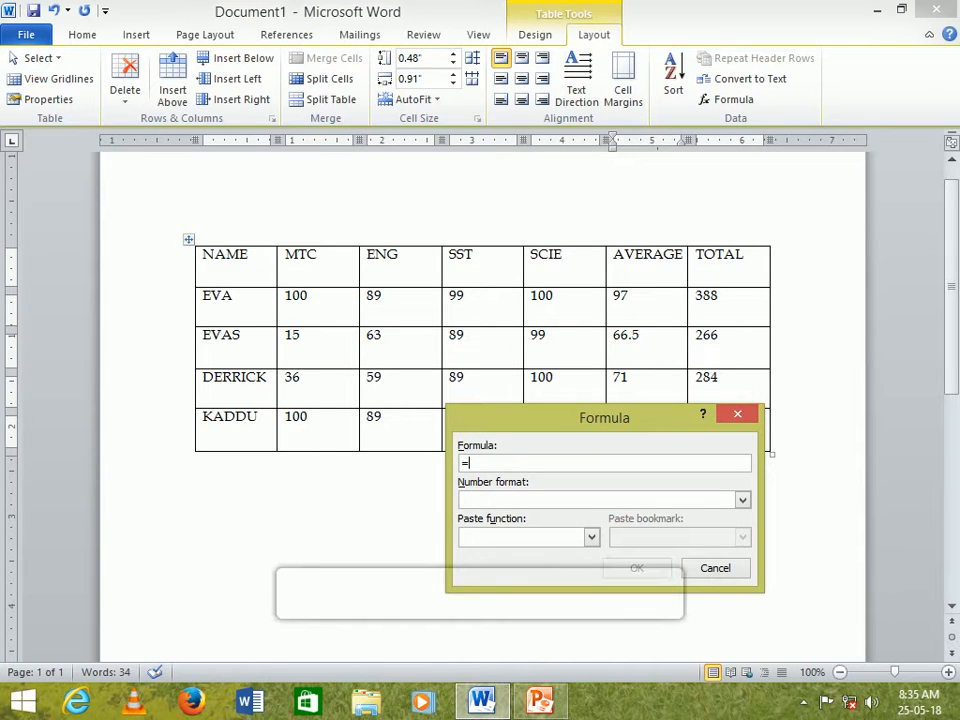
text(AVERA)
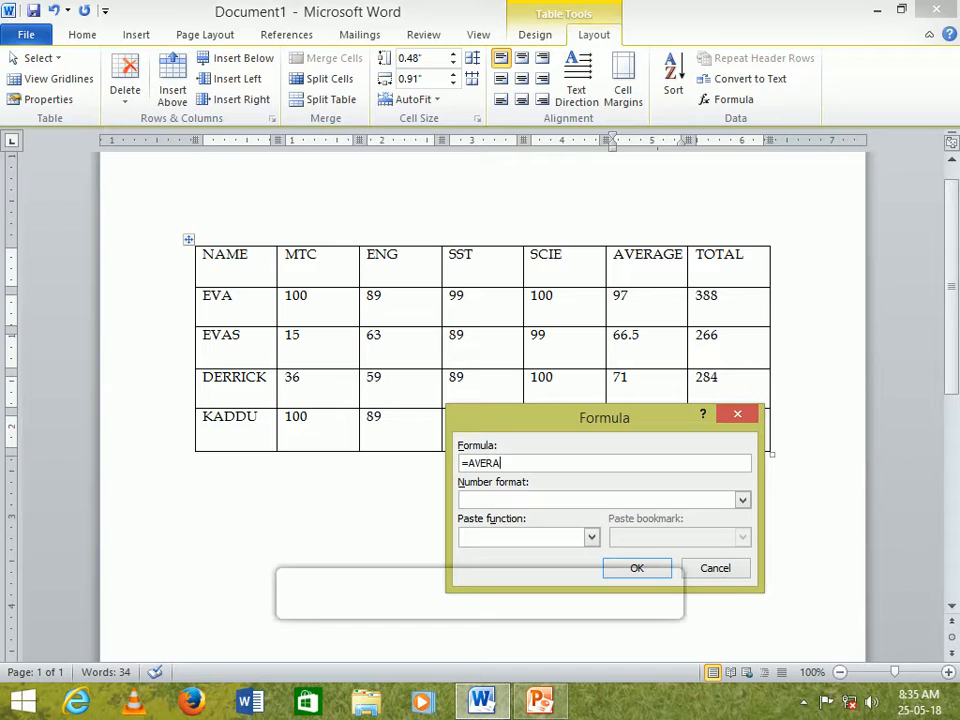
text(GE(LEFT)
key(Return)
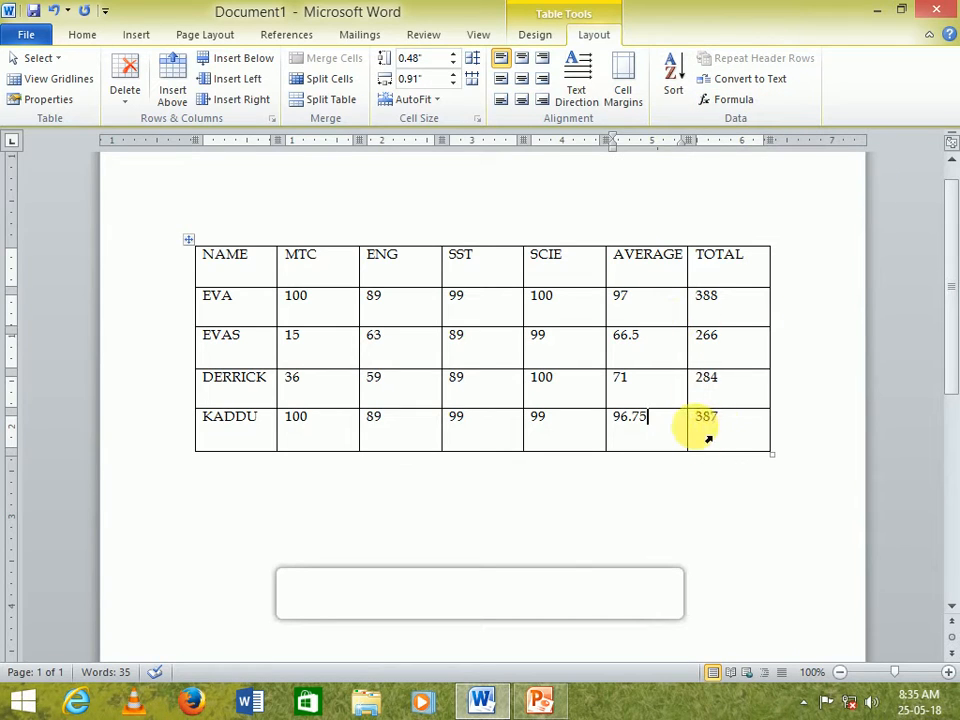
click(733, 100)
click(592, 537)
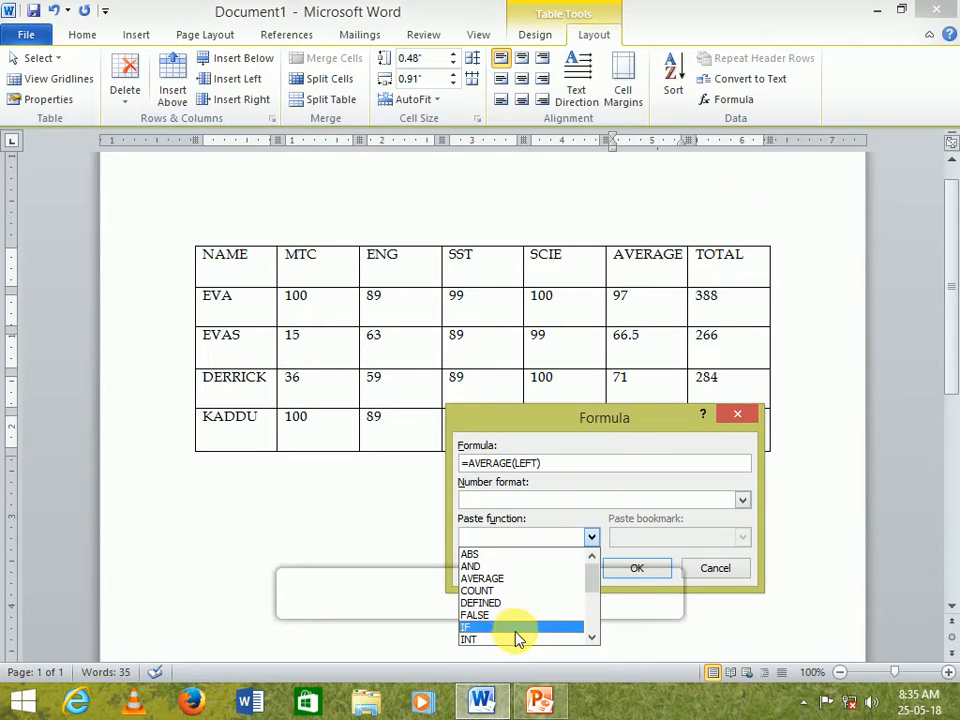
scroll(488, 580, down, 1)
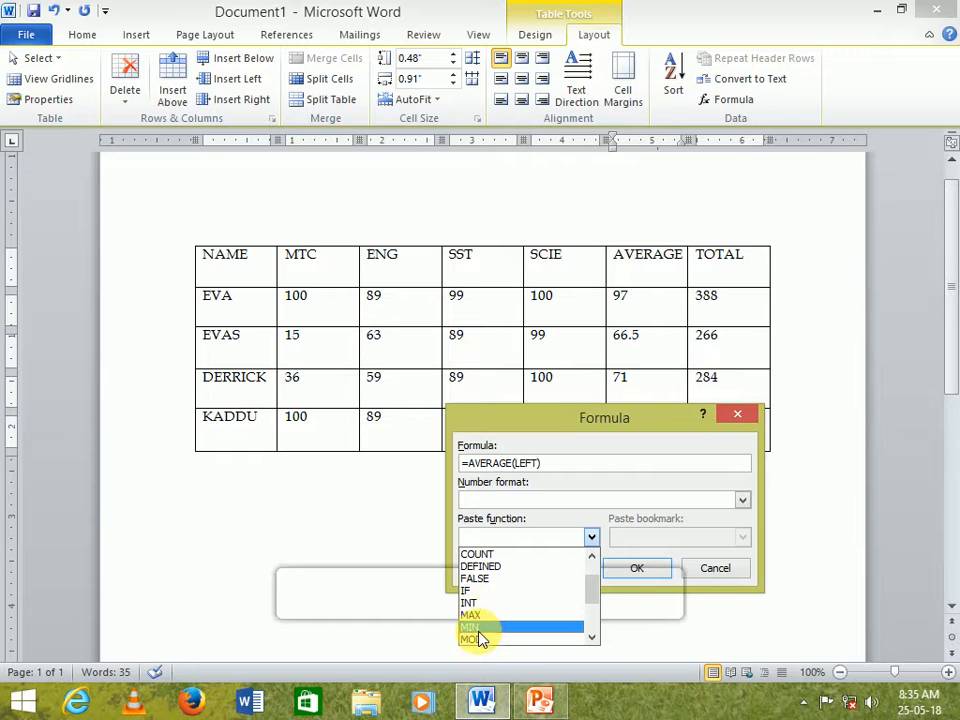
scroll(484, 625, down, 1)
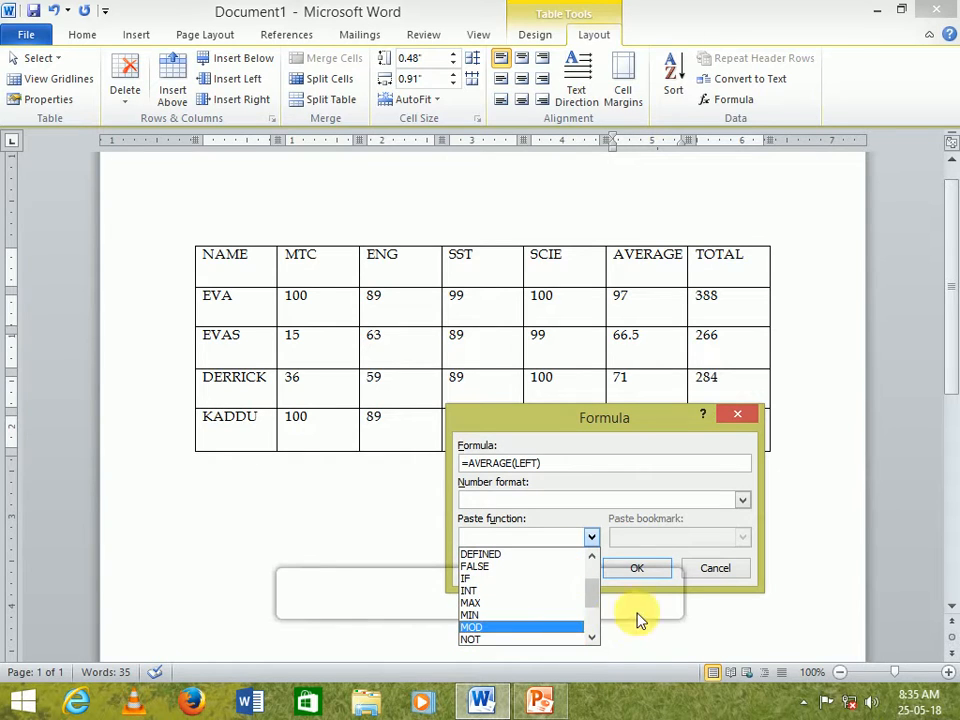
click(737, 570)
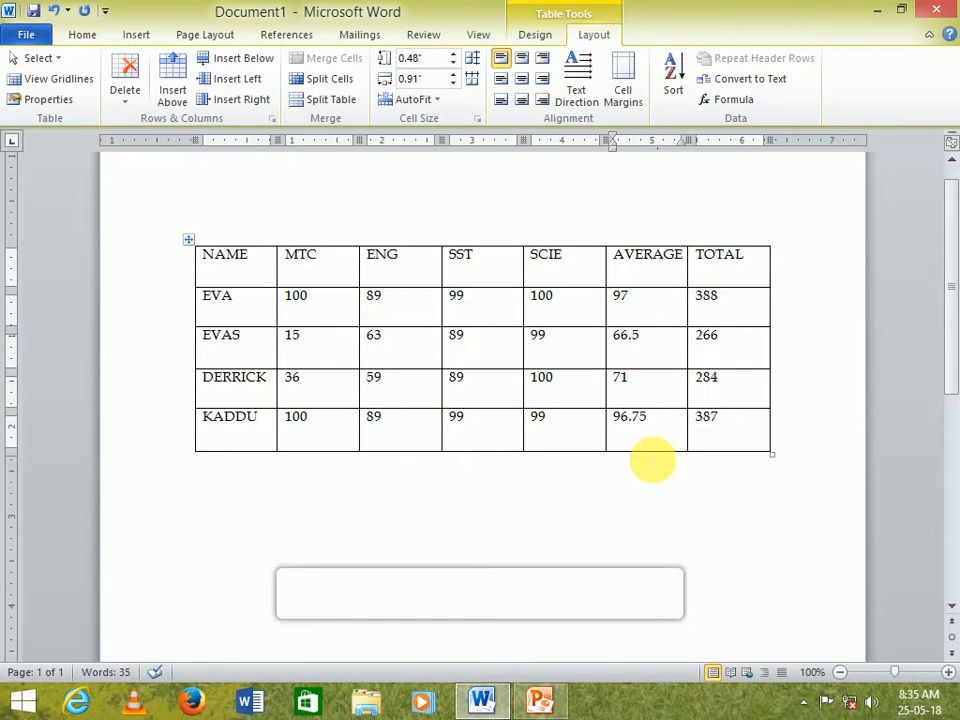
- Add a row below the last student row and label it MAXM MARK
click(192, 438)
right_click(192, 445)
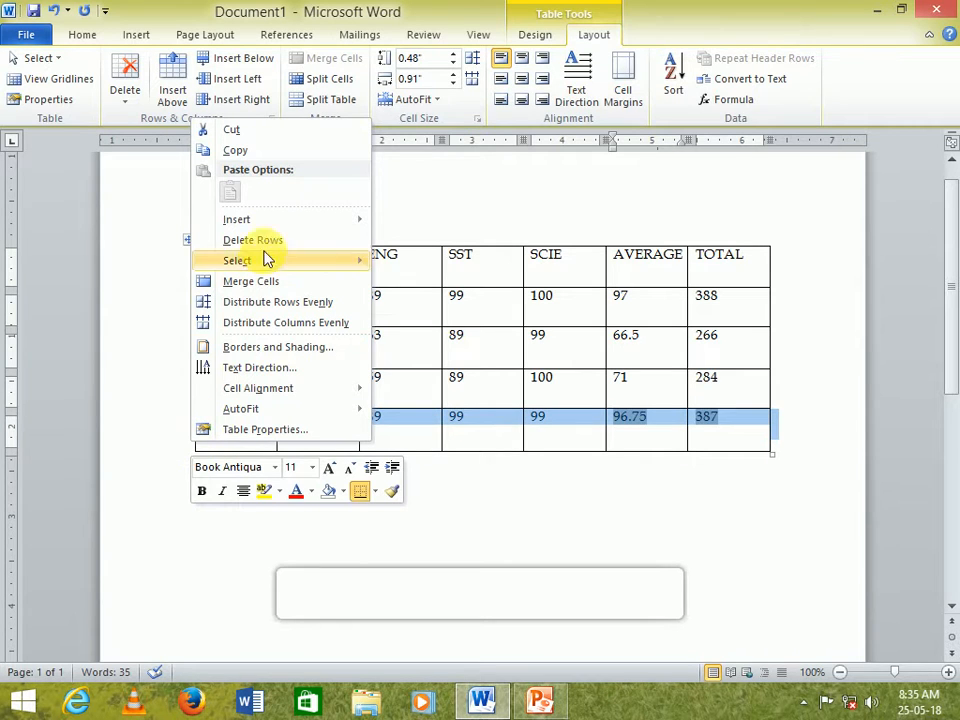
mouse_move(278, 228)
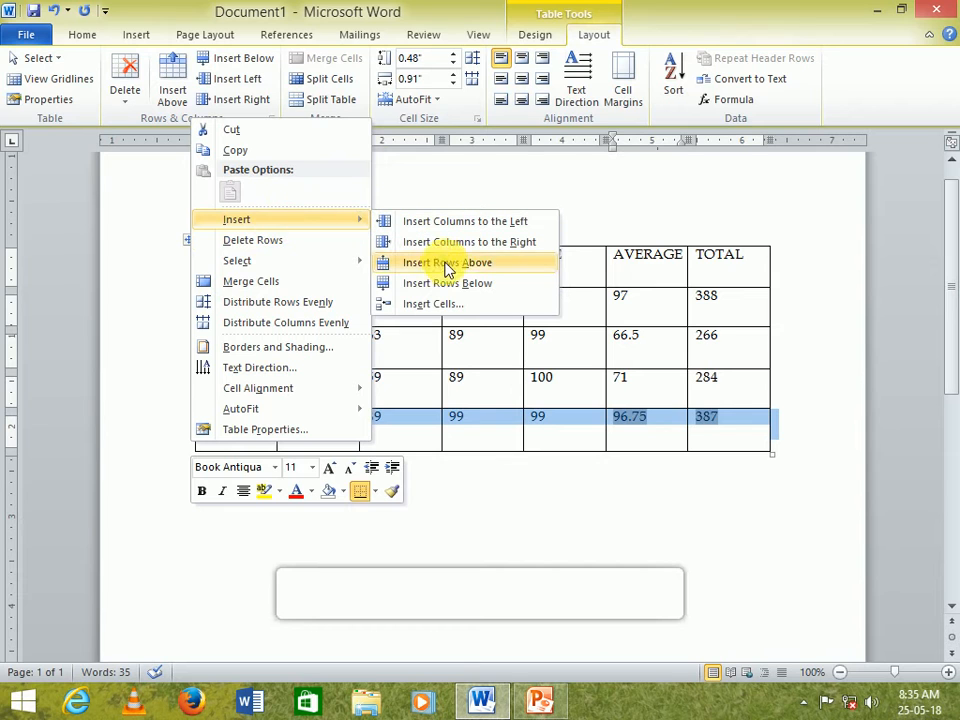
click(450, 285)
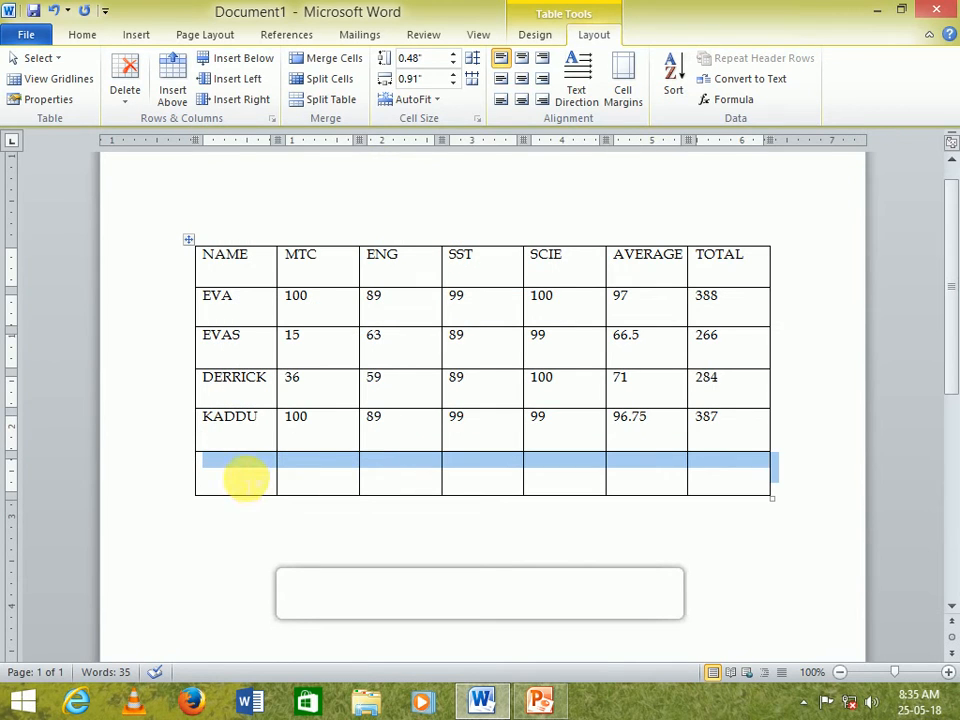
click(244, 474)
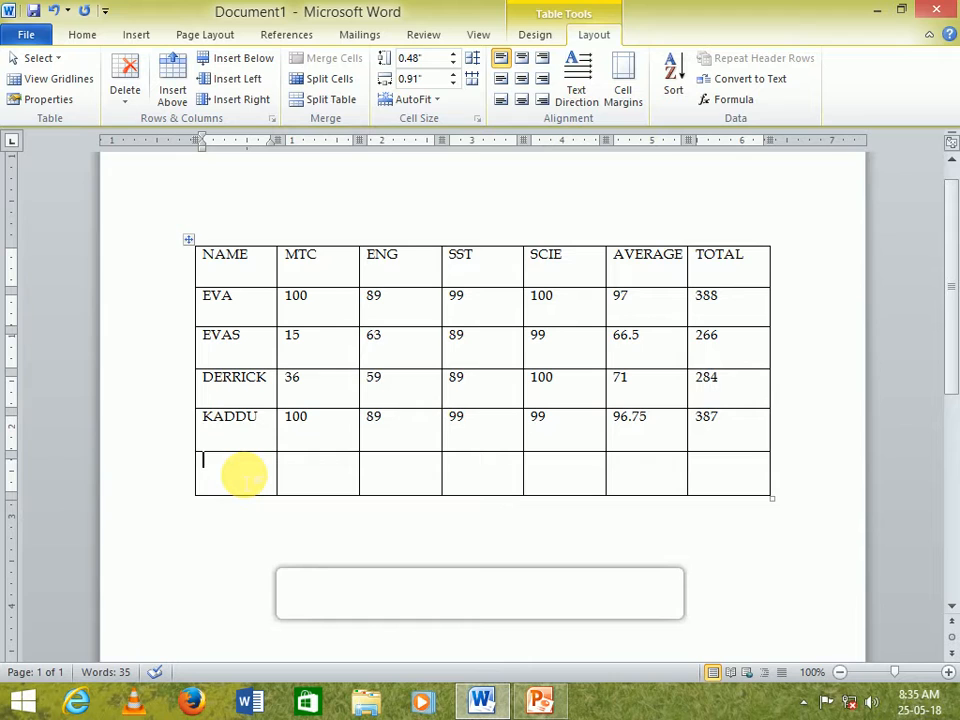
text(MAX)
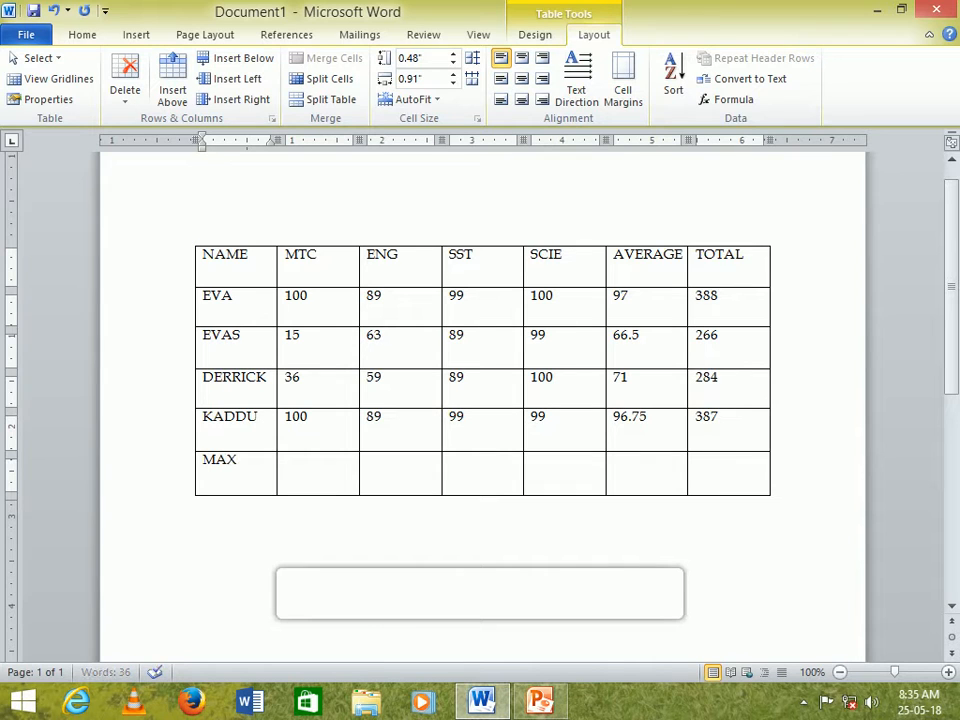
text(M MARK)
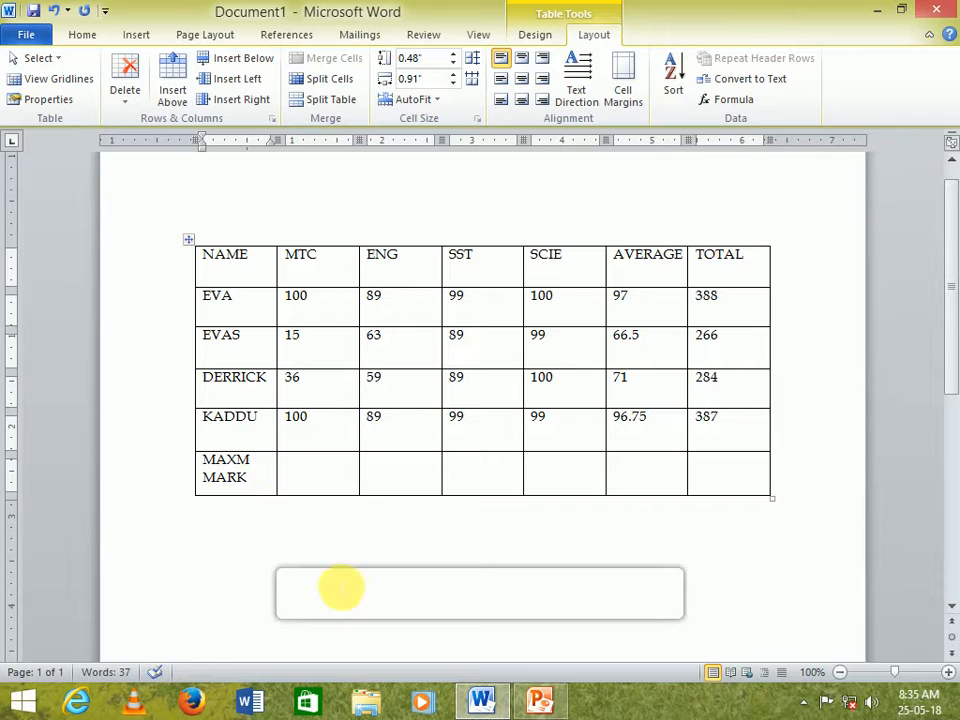
- Insert a =MAX(ABOVE) formula in the MAXM MARK row's MTC cell, choosing MAX from the paste functions
click(321, 484)
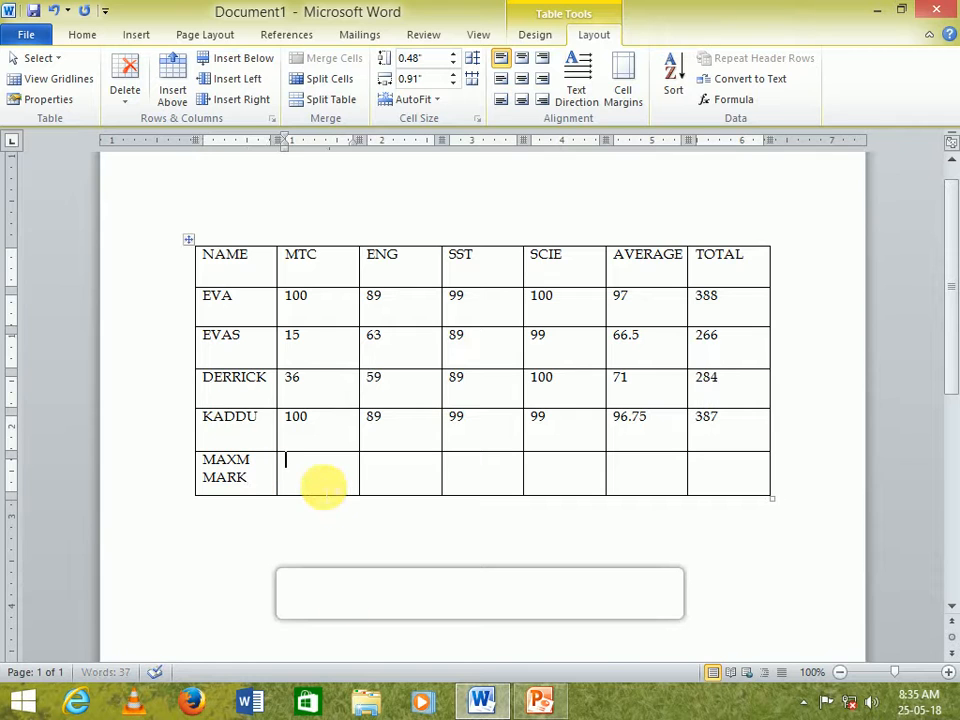
click(730, 100)
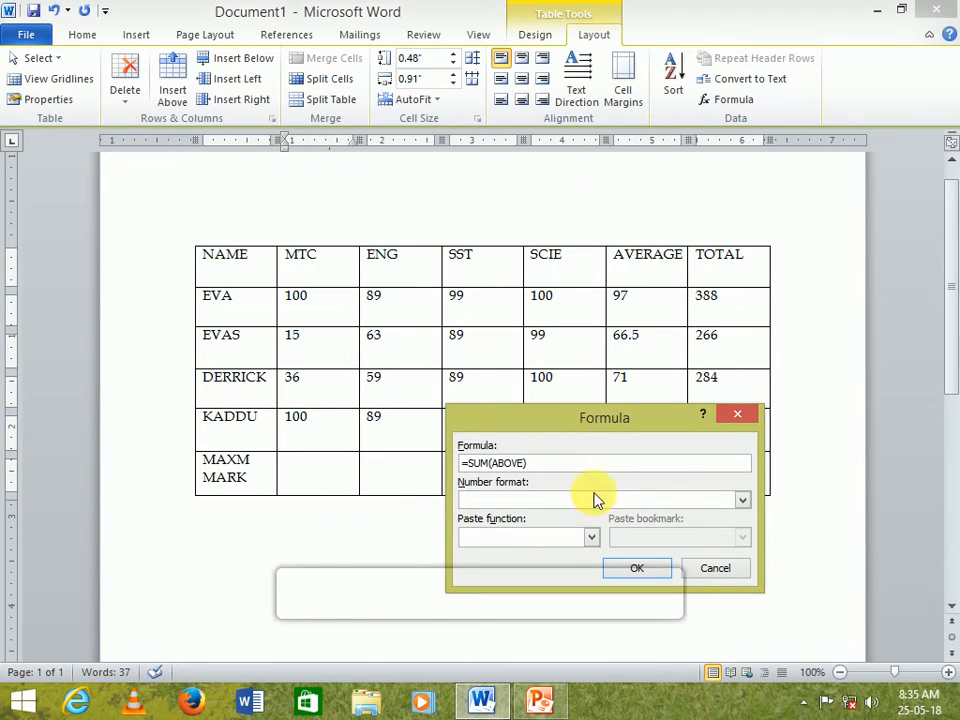
key(BackSpace)
key(BackSpace)
key(BackSpace)
key(BackSpace)
key(BackSpace)
key(BackSpace)
key(BackSpace)
key(BackSpace)
key(BackSpace)
key(BackSpace)
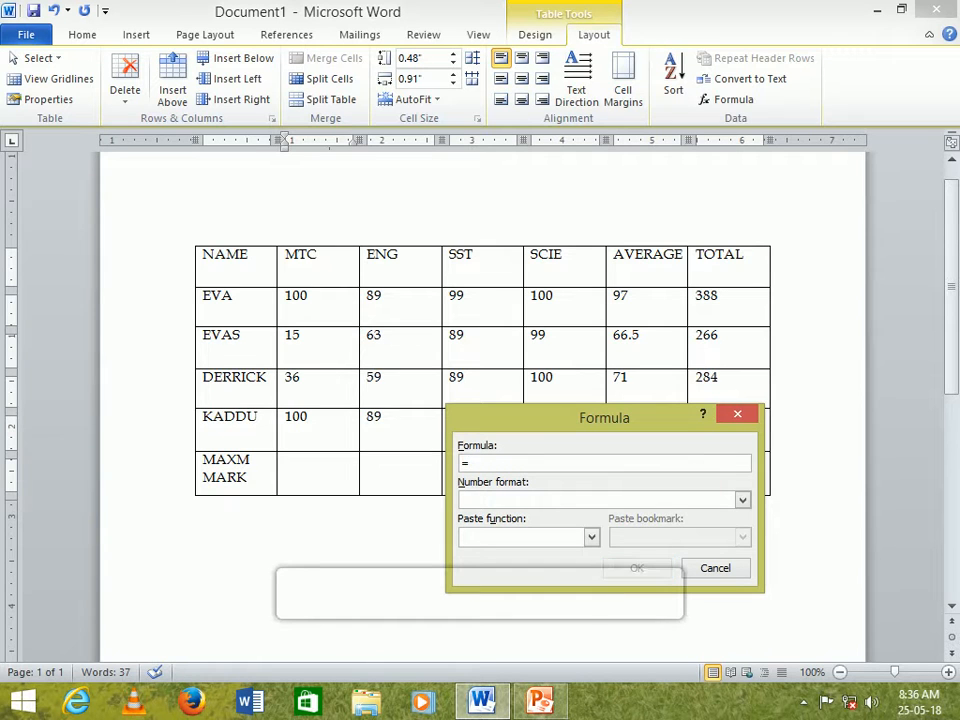
click(591, 537)
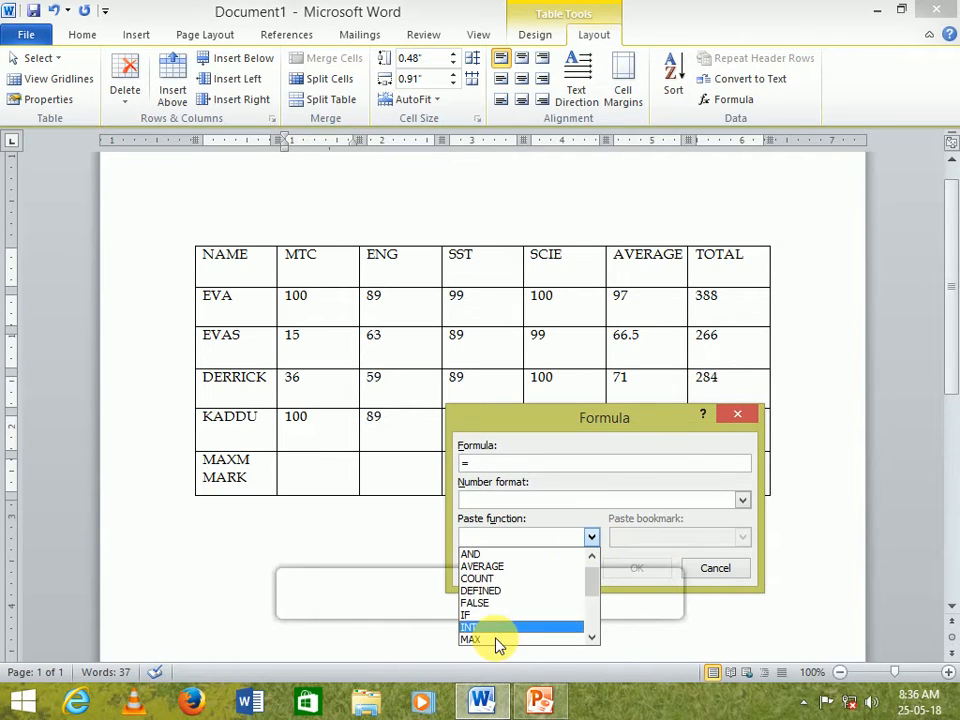
click(476, 638)
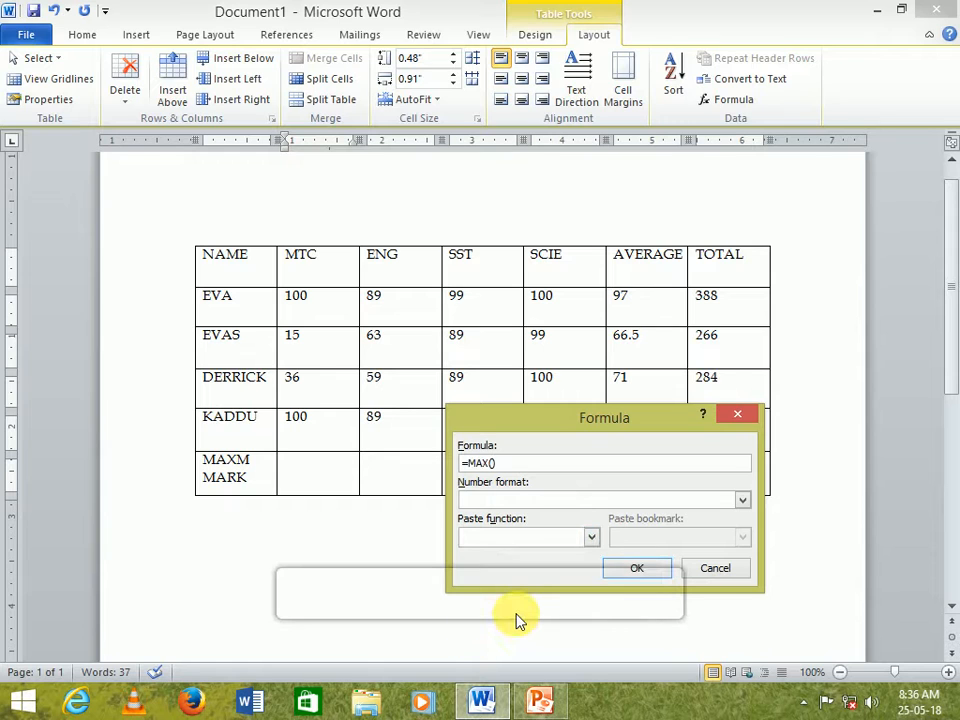
text(ABOVE)
key(Return)
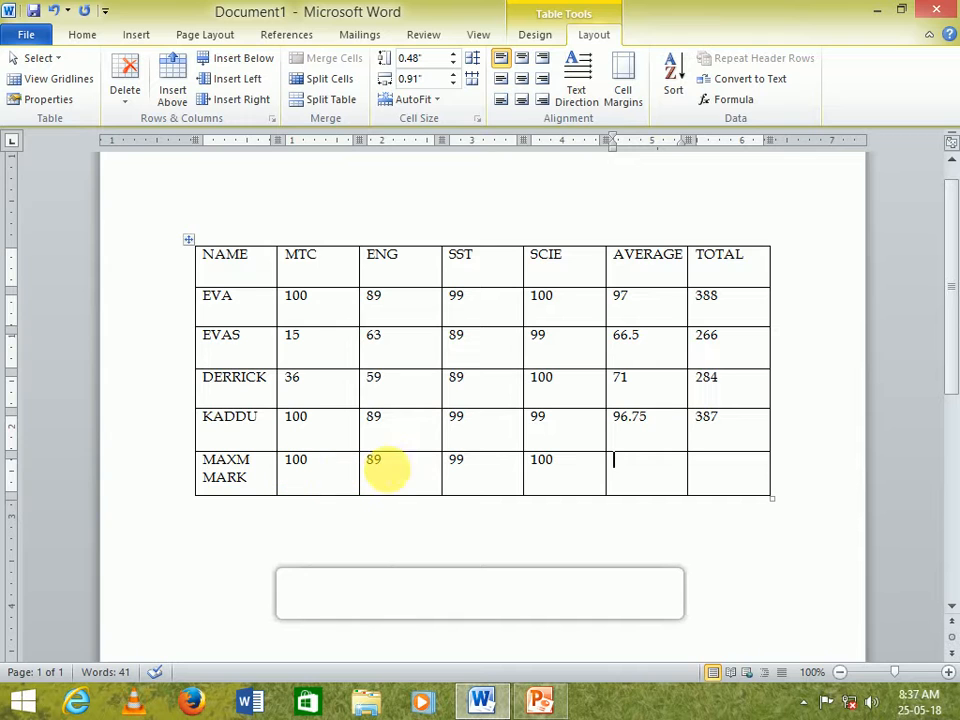
- Add a row below the MAXM MARK row and label it MINM MARK
click(190, 488)
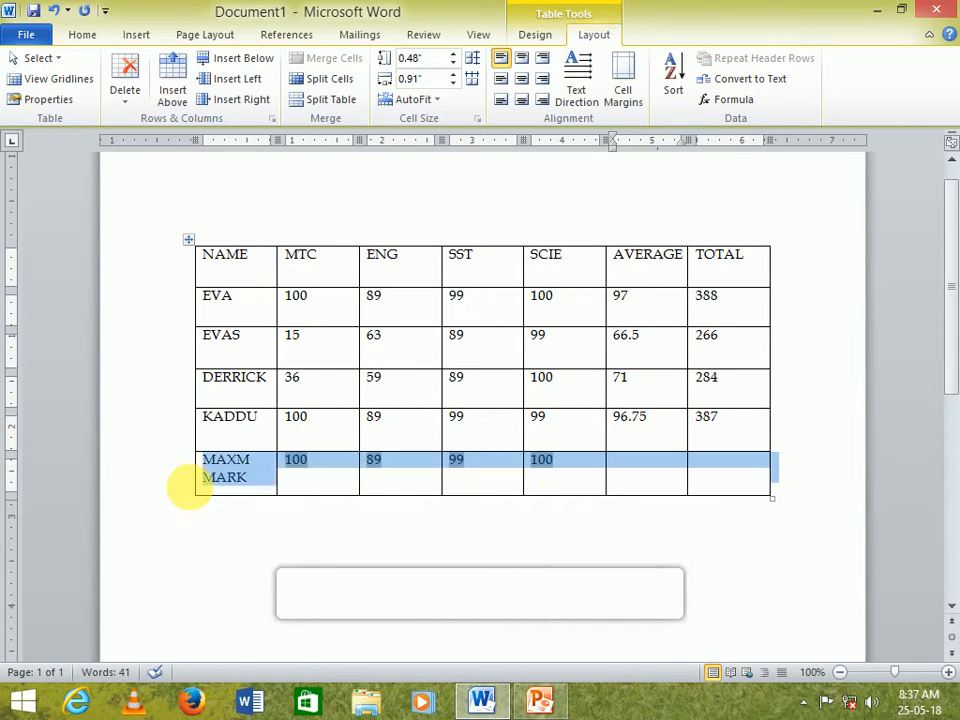
right_click(200, 488)
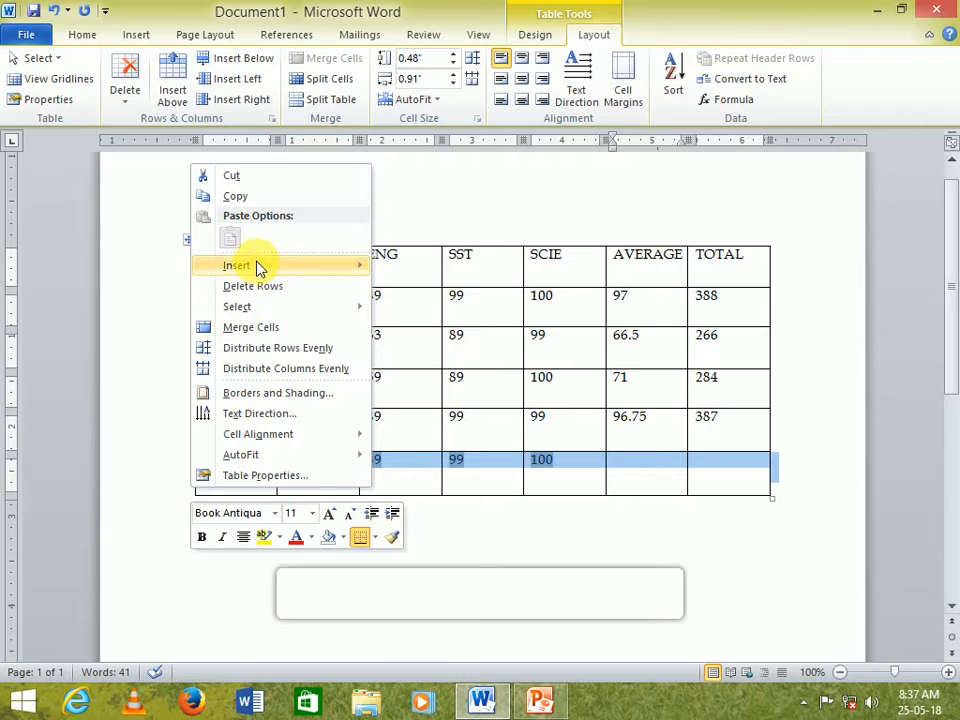
mouse_move(261, 266)
click(440, 329)
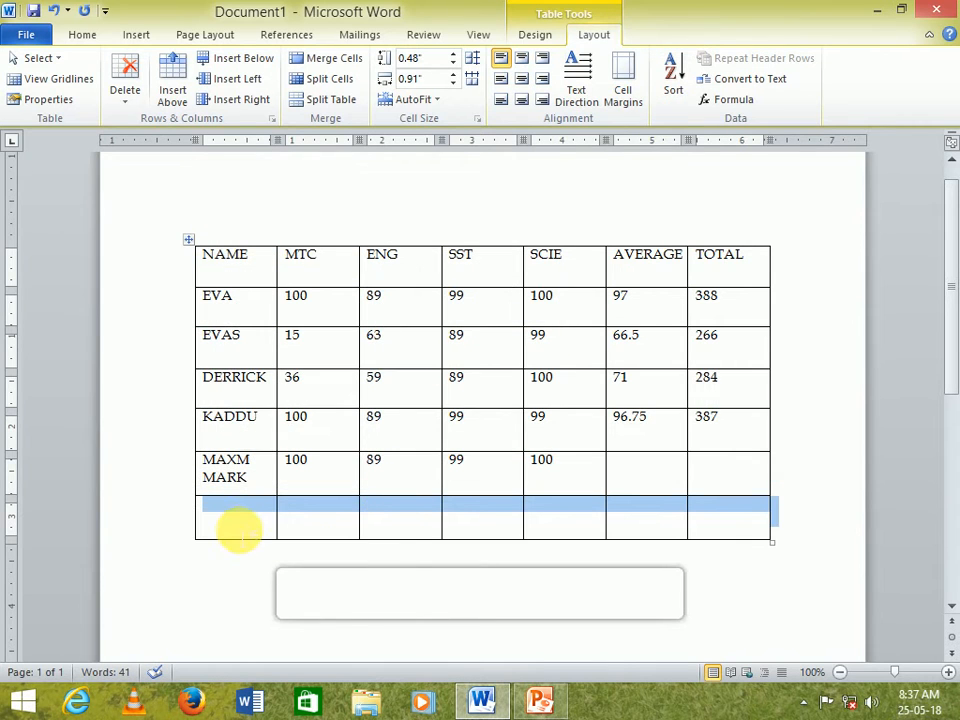
click(233, 525)
text(MIN)
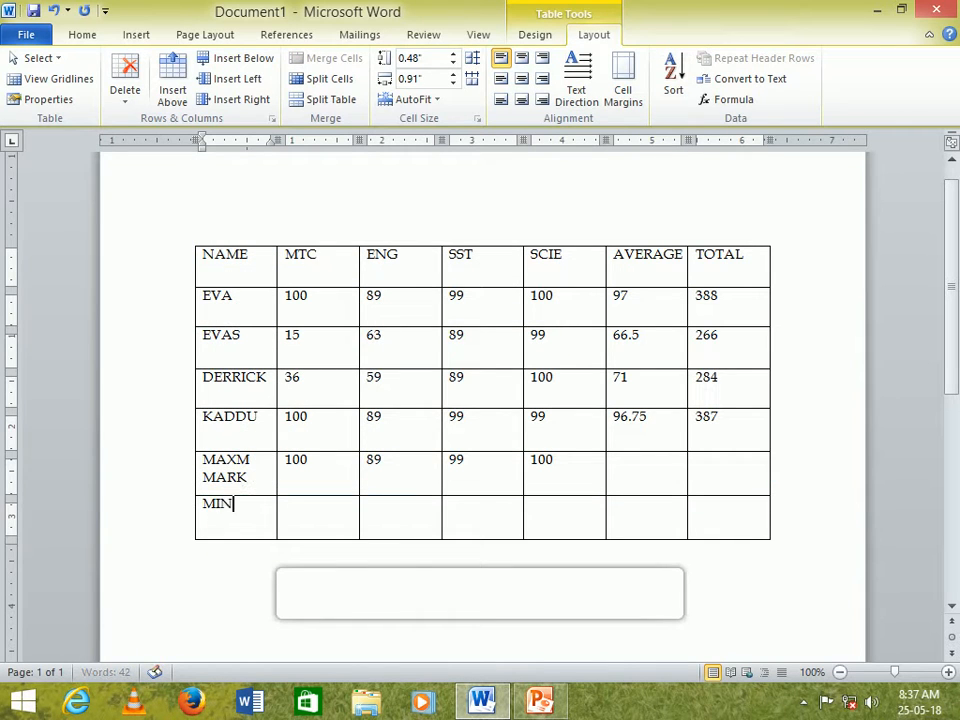
text(M MARK)
- Insert a =MIN(ABOVE) formula in the MINM MARK row's MTC cell
click(313, 526)
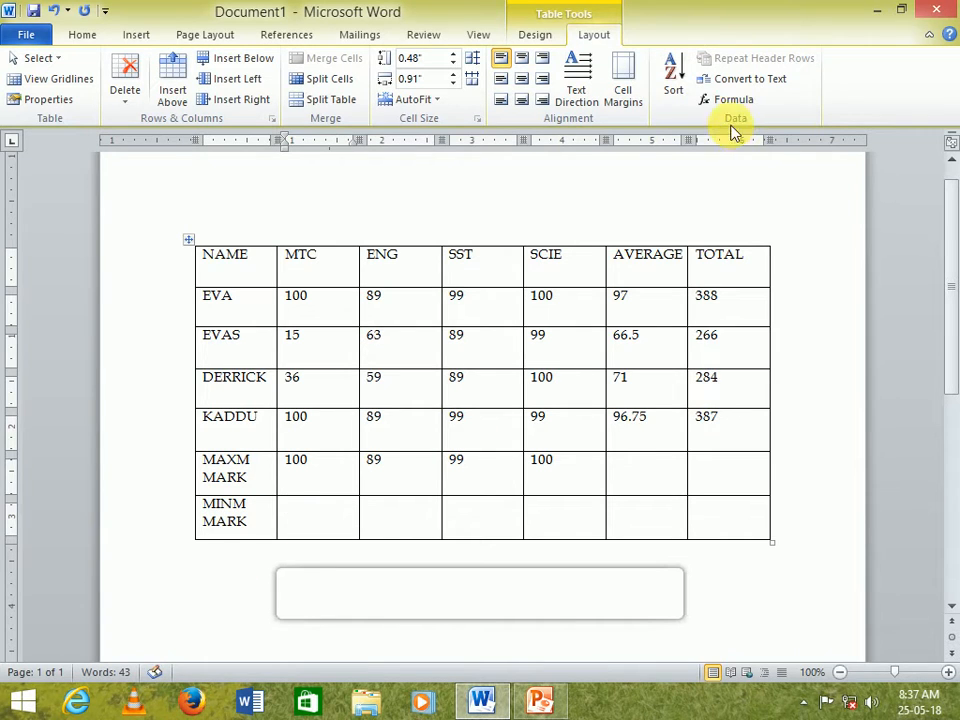
click(726, 99)
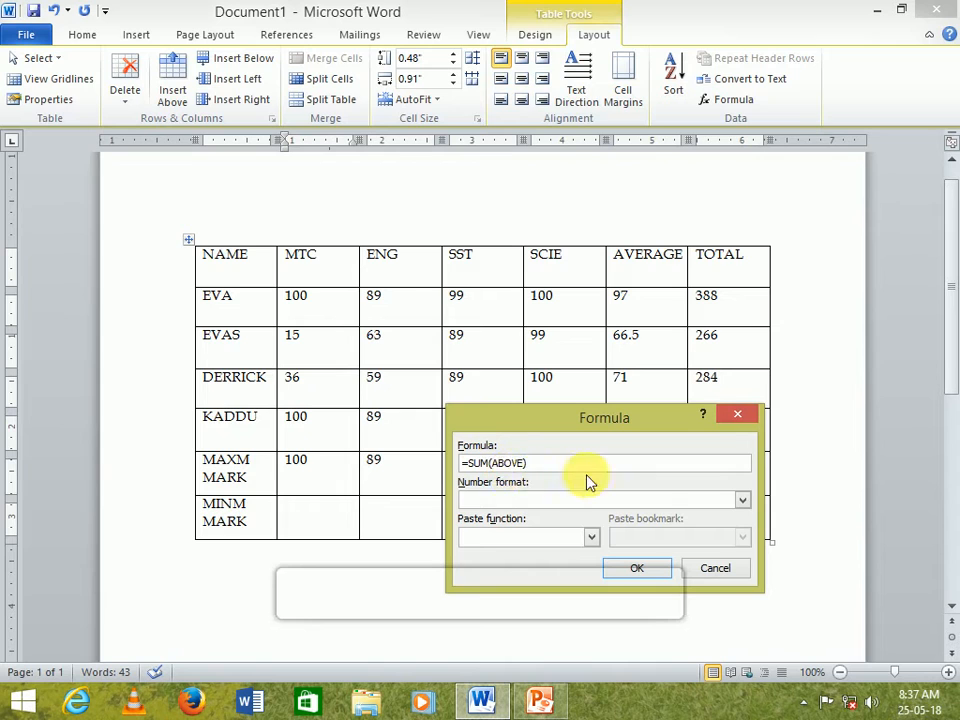
key(BackSpace)
key(BackSpace)
key(BackSpace)
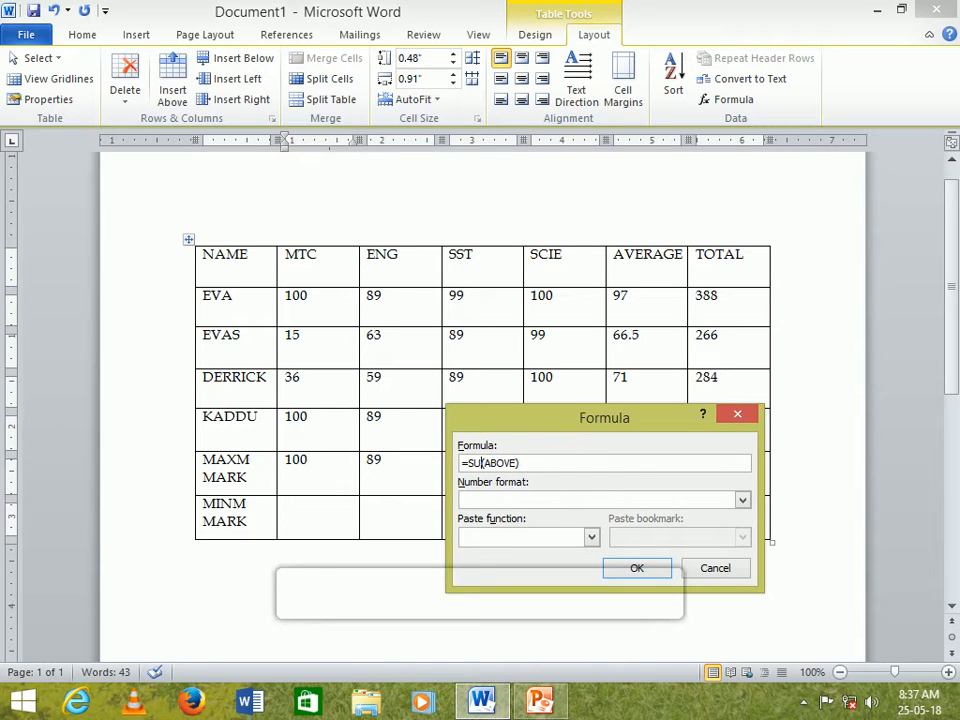
text(MIN)
key(Return)
click(410, 522)
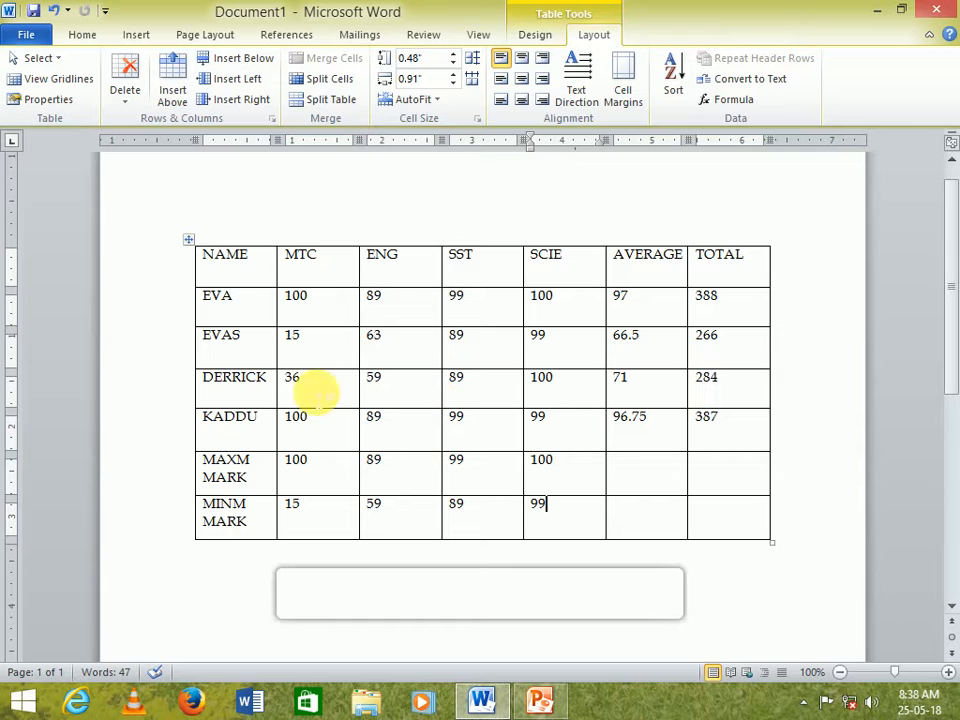
- Insert a blank row below the second student row and undo the insertion
right_click(199, 344)
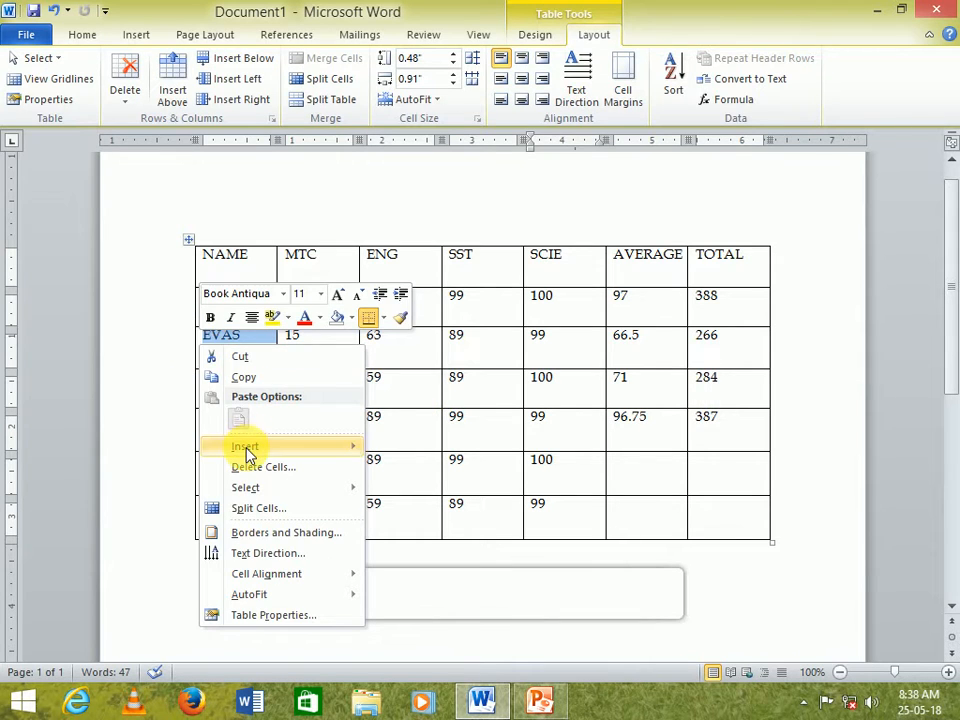
mouse_move(249, 455)
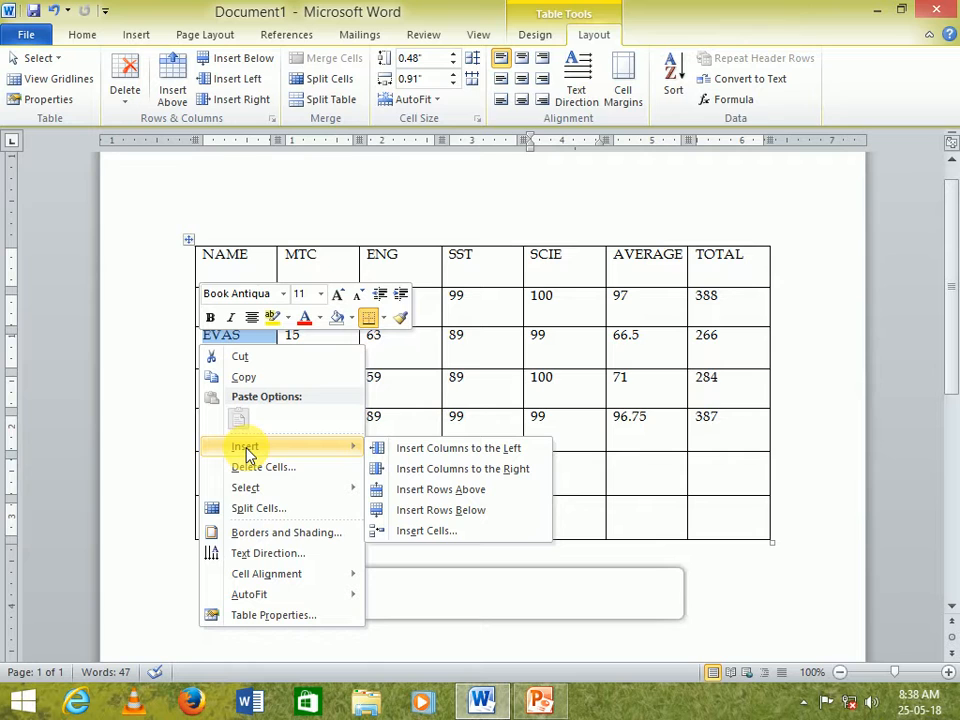
click(437, 509)
click(260, 390)
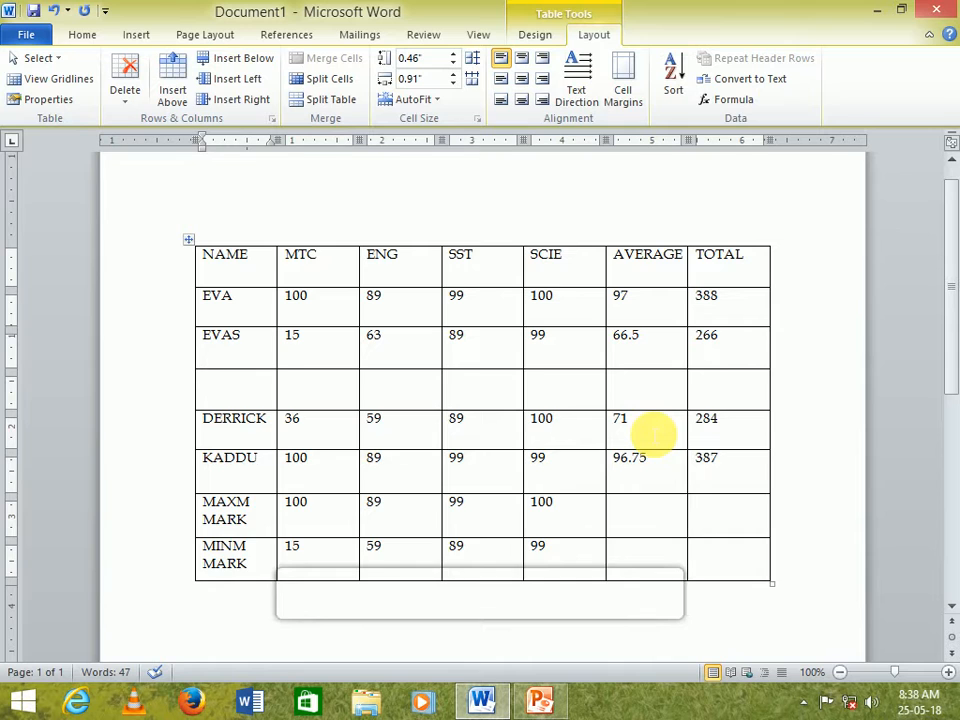
key(ctrl+z)
click(257, 395)
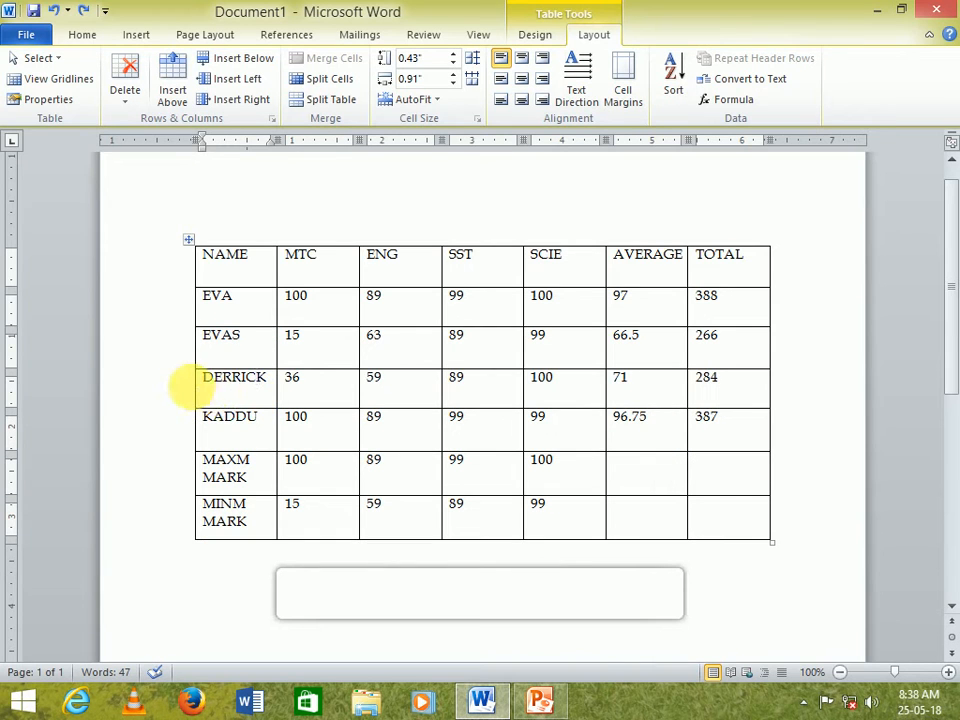
- Insert a new row above the third student row
click(190, 385)
right_click(200, 388)
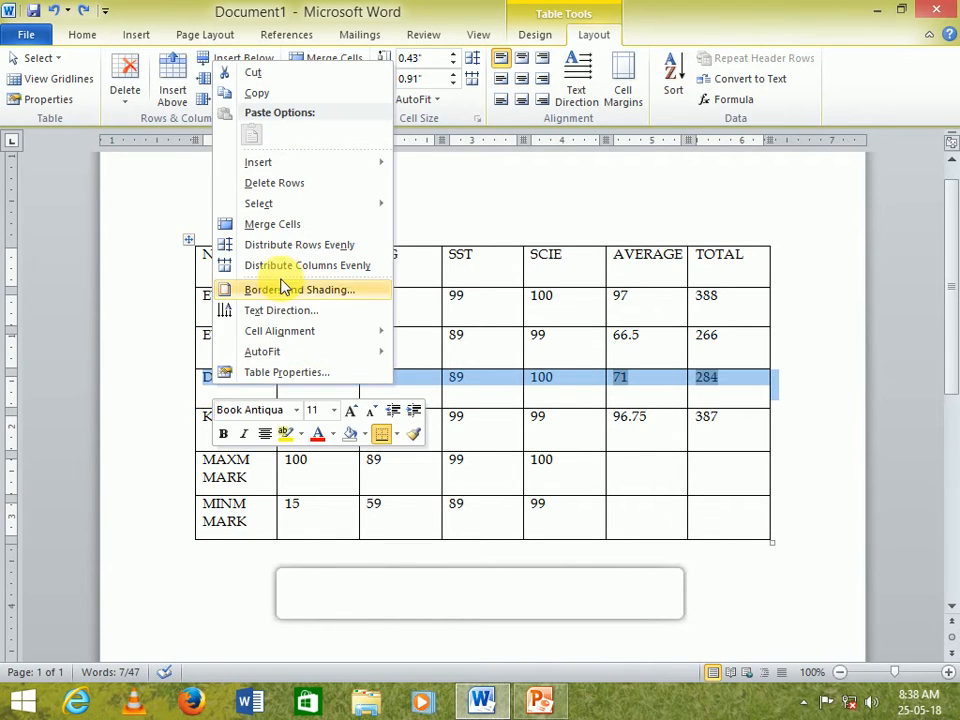
mouse_move(281, 165)
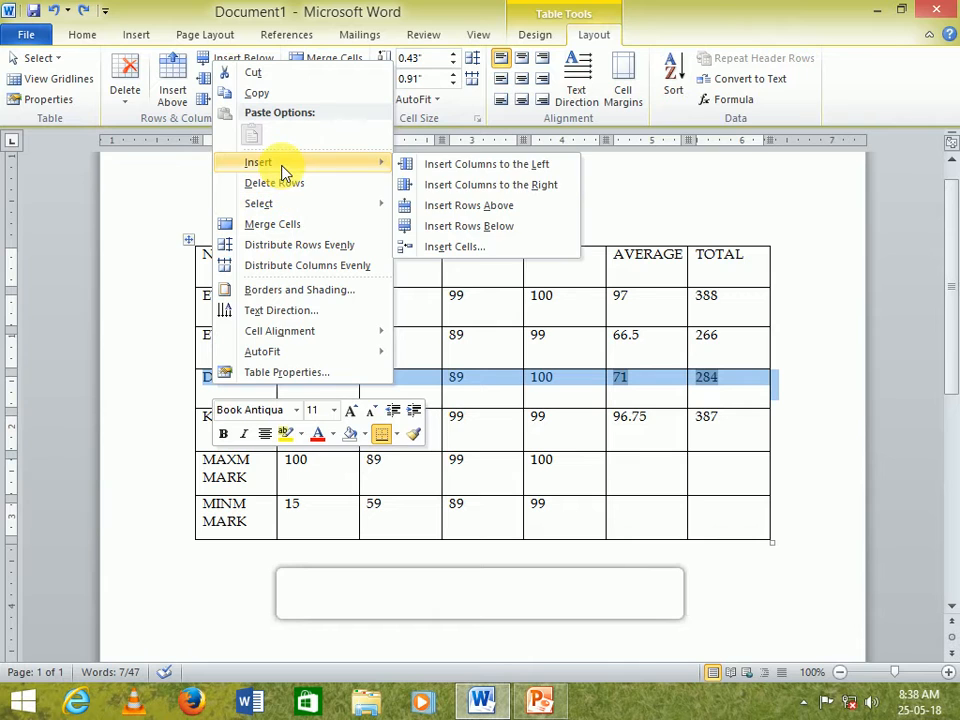
click(468, 207)
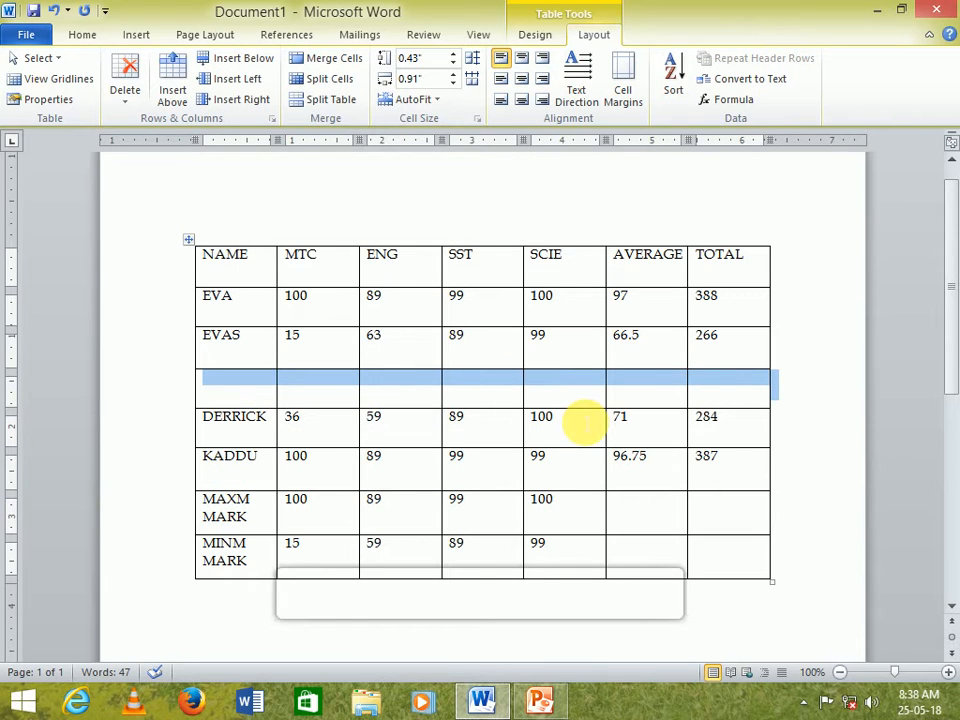
- Fill the new row with the student SHARON and marks 99, 98, 88 and 100
click(236, 387)
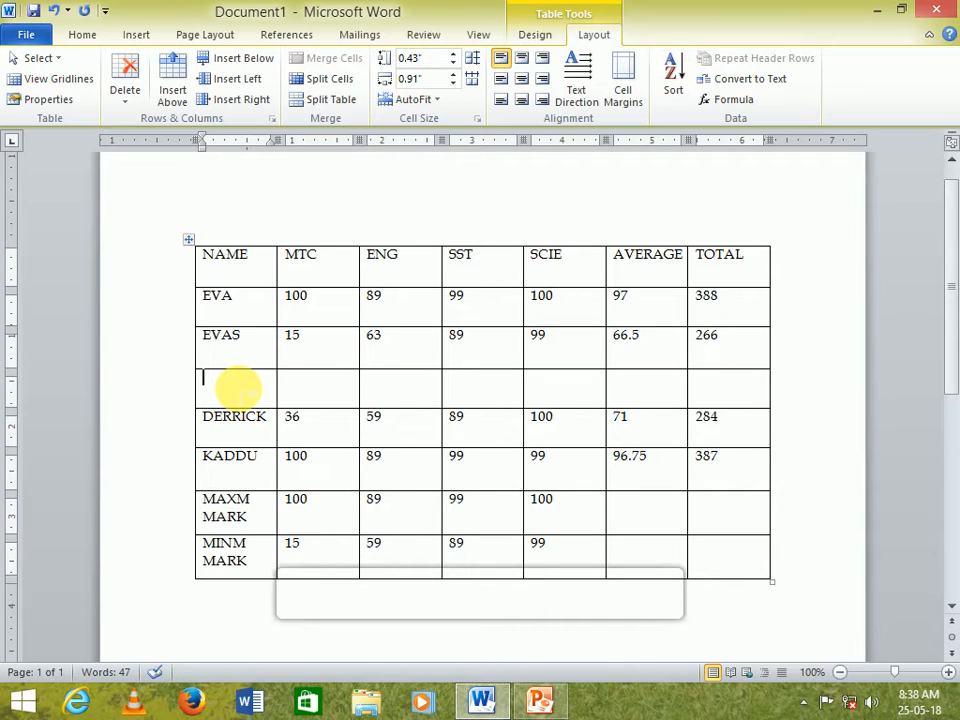
text(SHARON)
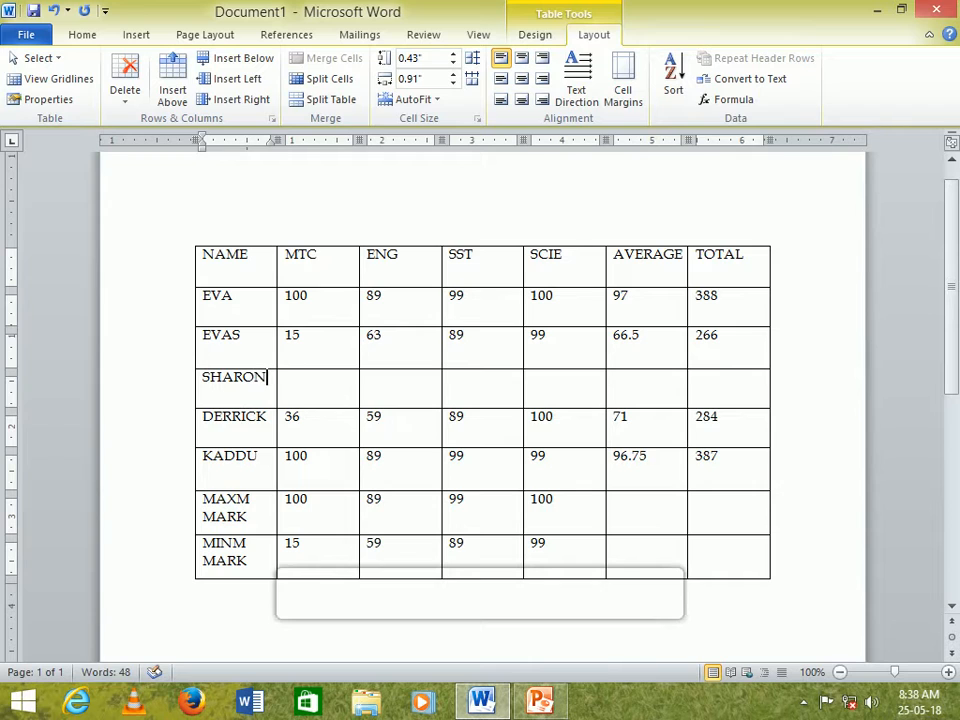
key(Tab)
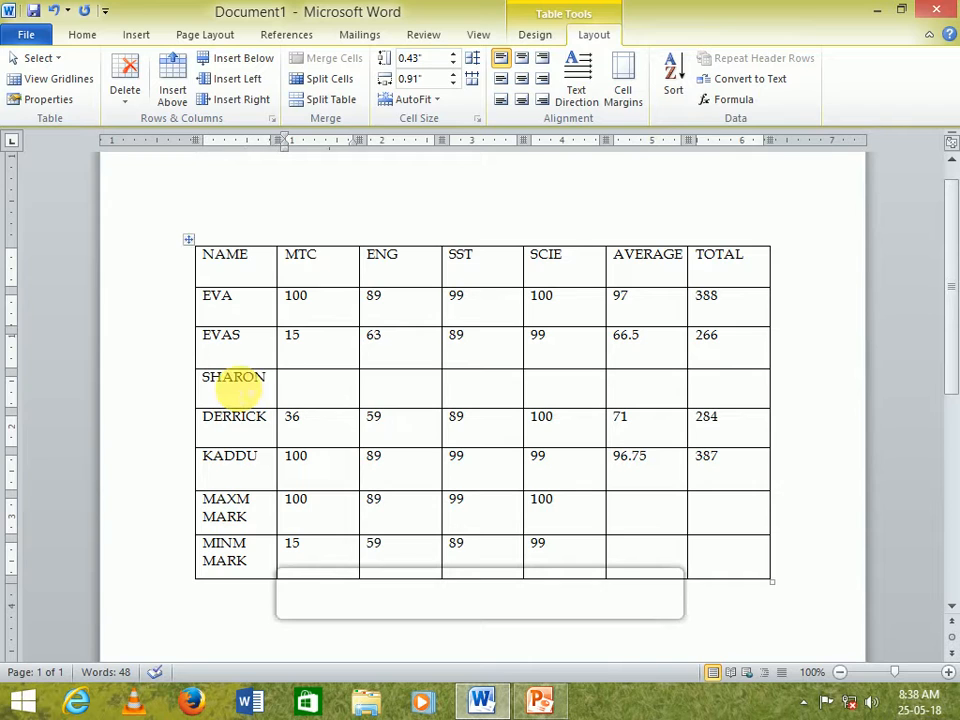
text(99)
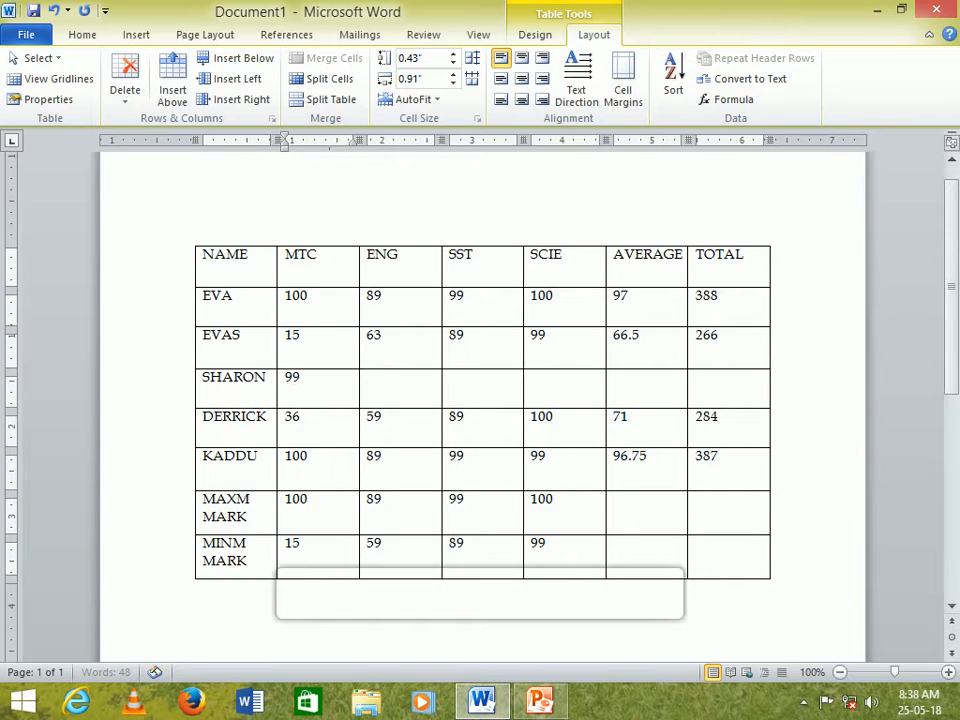
text(98)
key(Tab)
text(88)
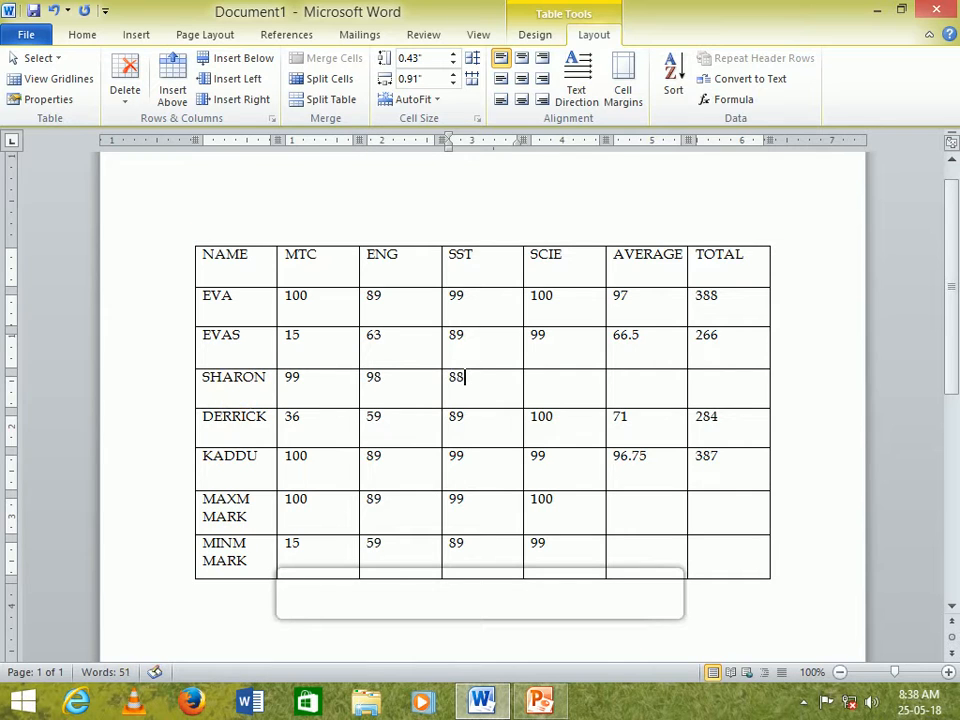
key(Tab)
text(1)
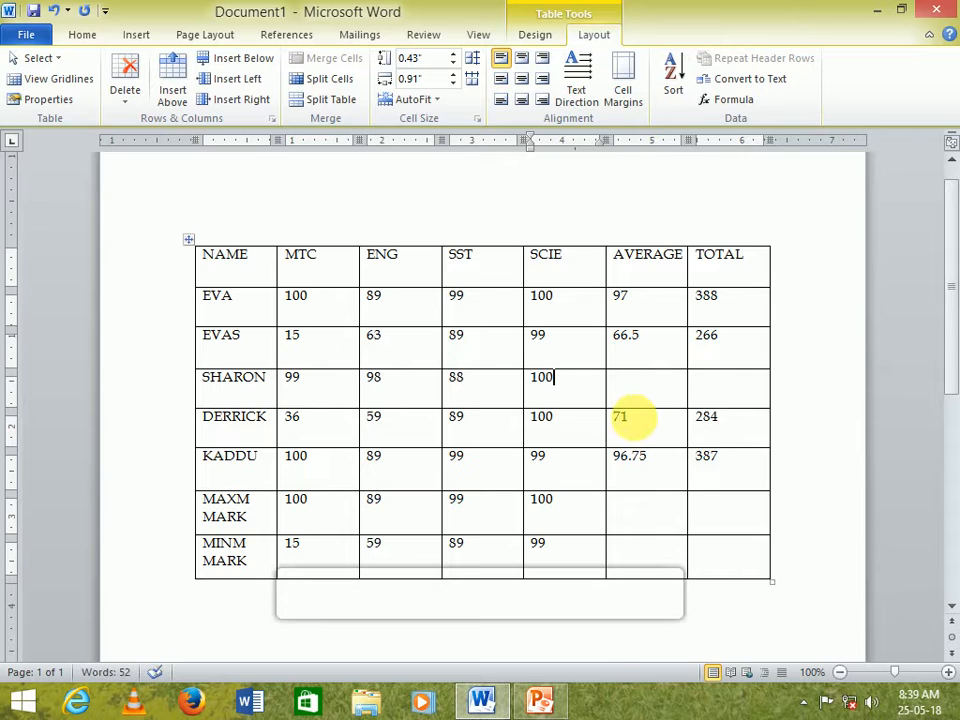
click(645, 395)
click(725, 99)
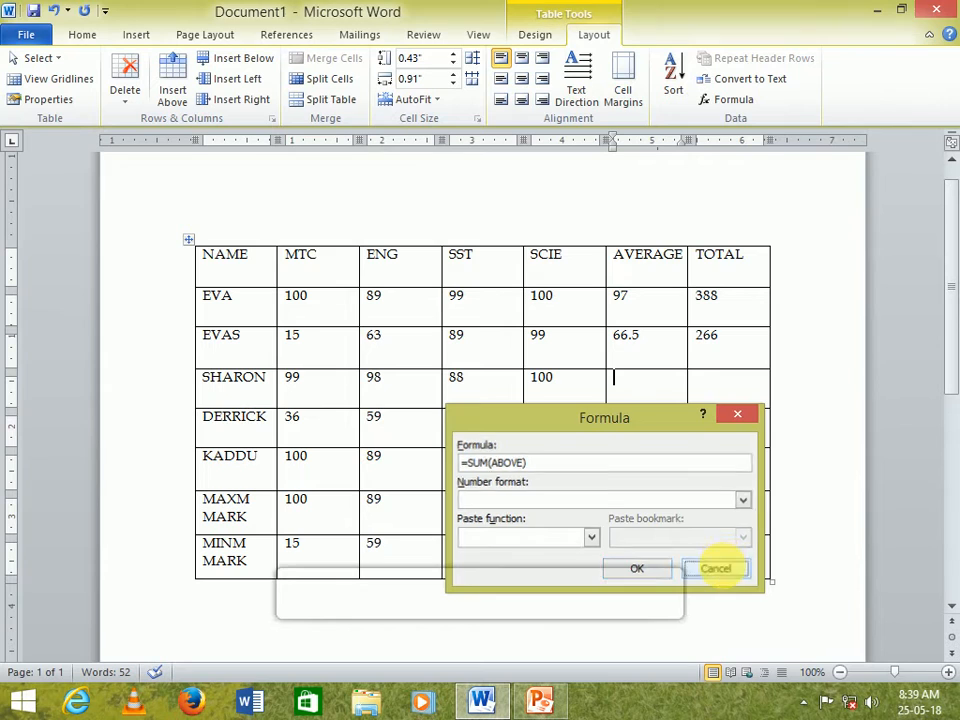
click(714, 568)
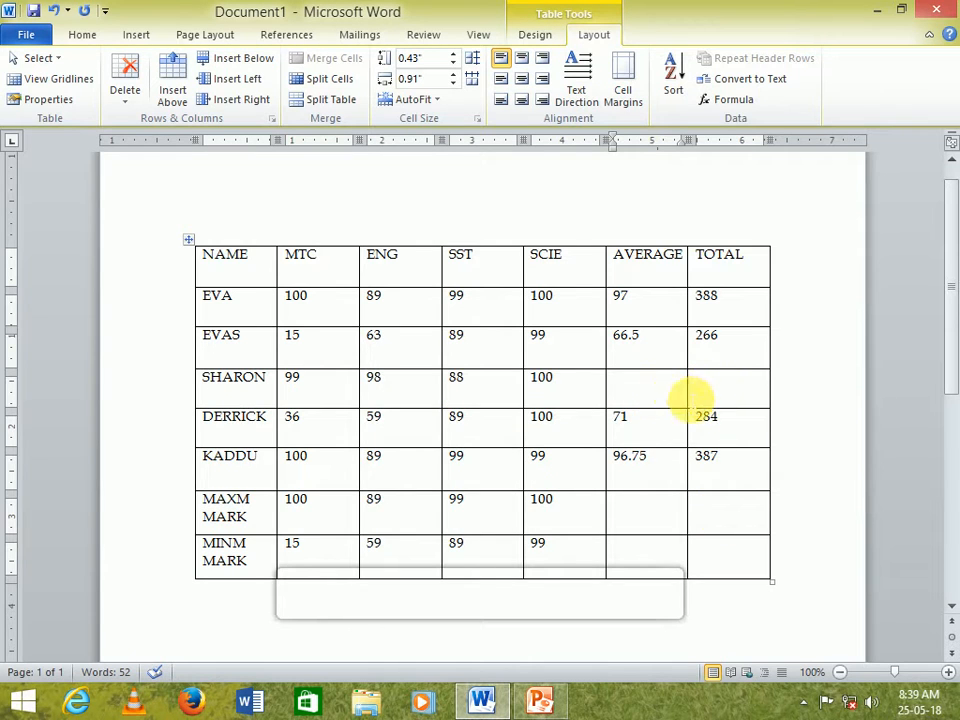
- Insert a SUM formula in SHARON's TOTAL cell to total the row's marks
click(733, 396)
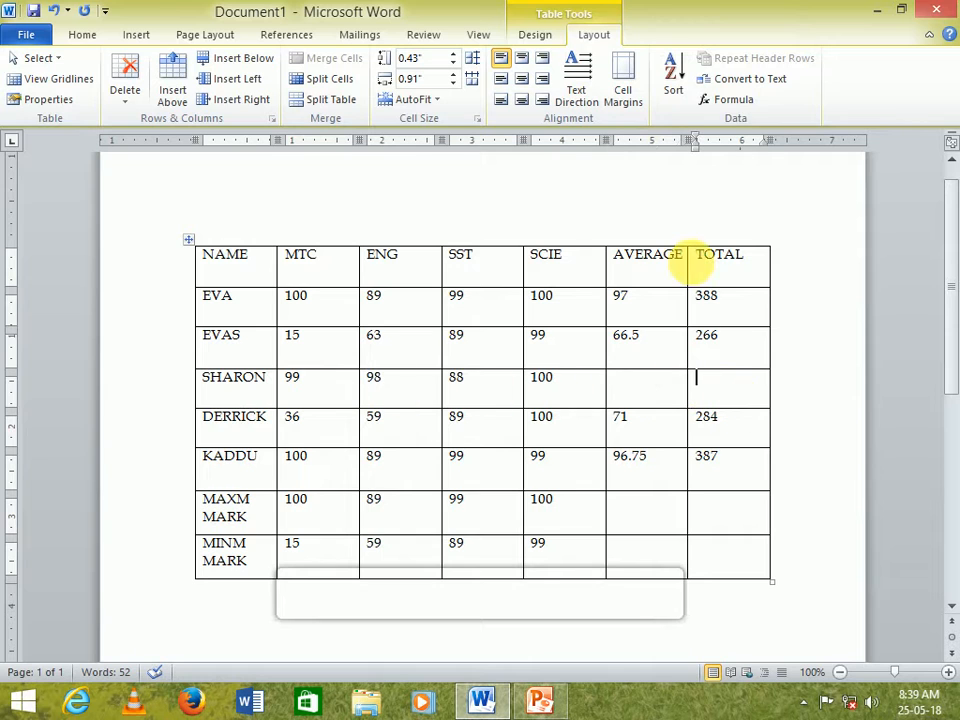
click(730, 100)
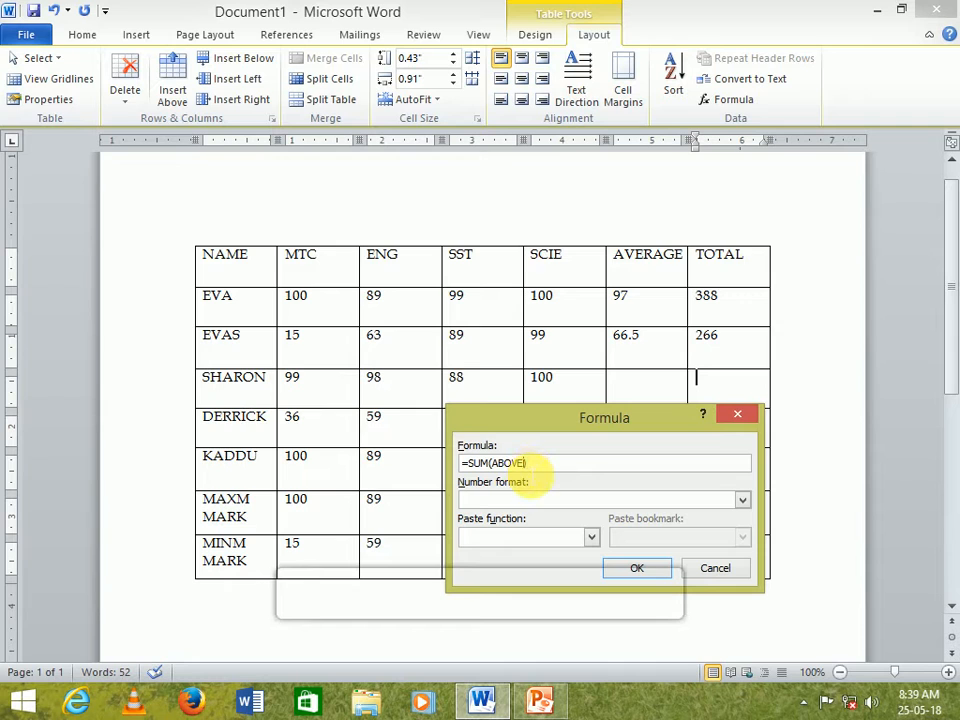
key(BackSpace)
key(BackSpace)
key(BackSpace)
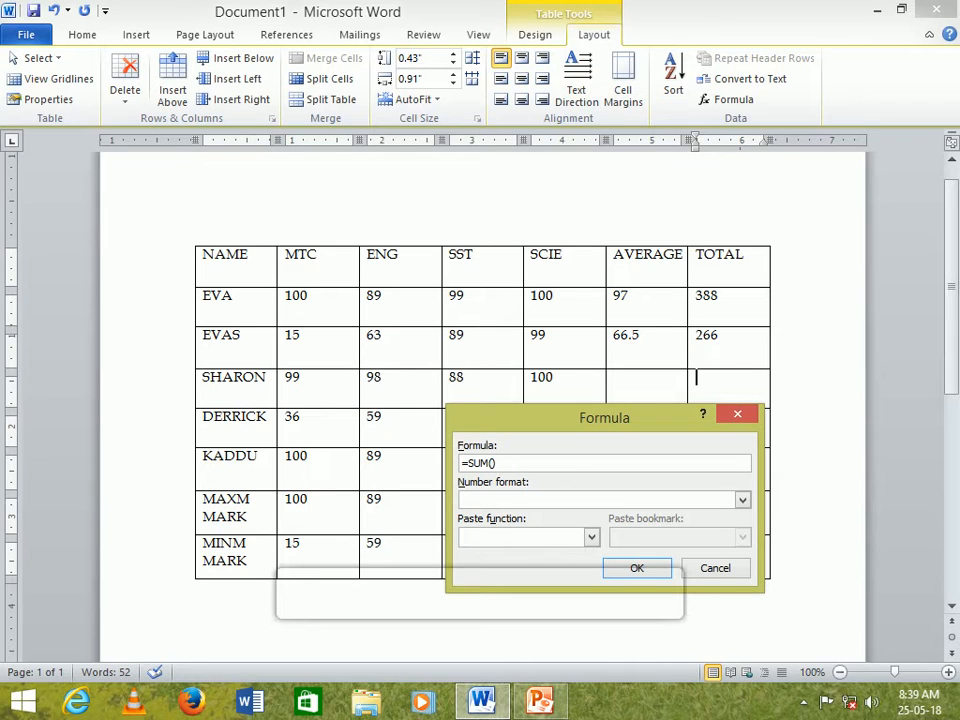
key(Return)
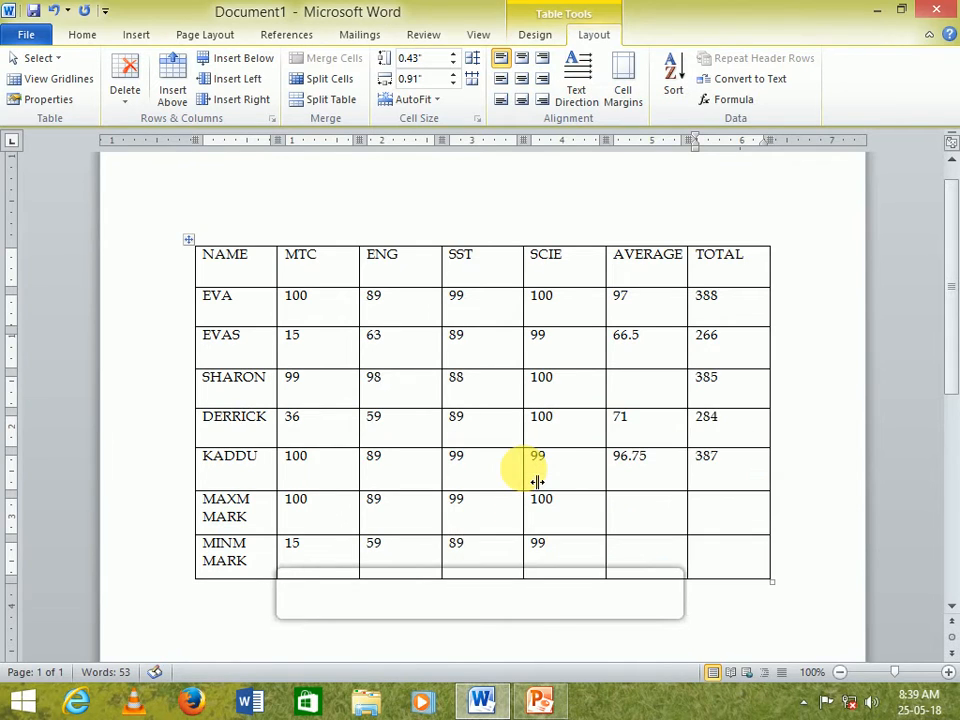
- Insert a =AVERAGE(LEFT) formula in SHARON's AVERAGE cell
click(655, 388)
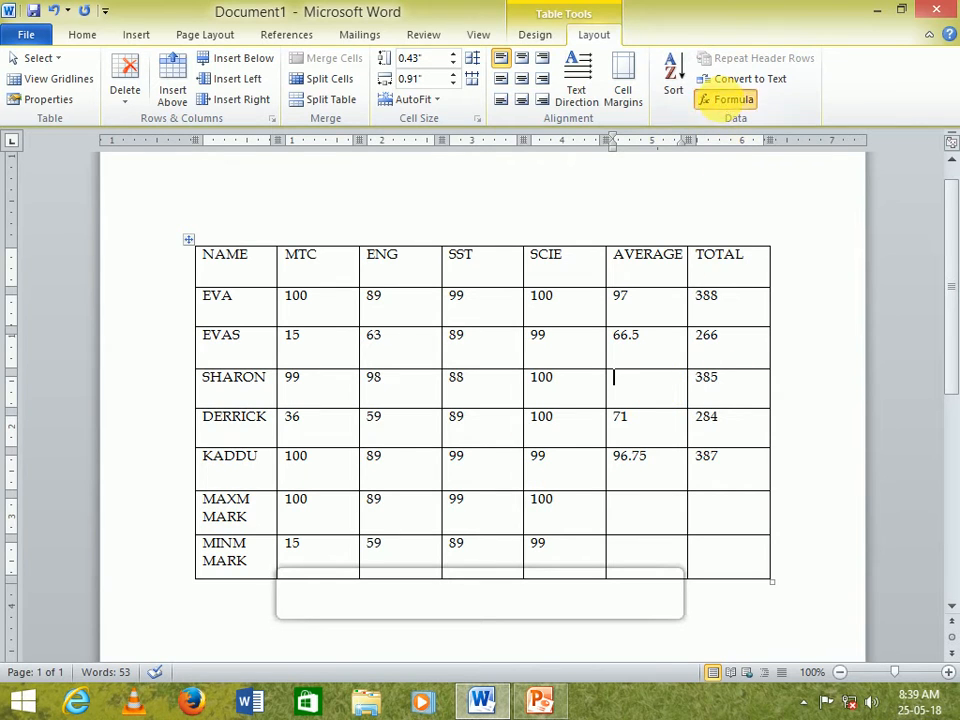
click(718, 99)
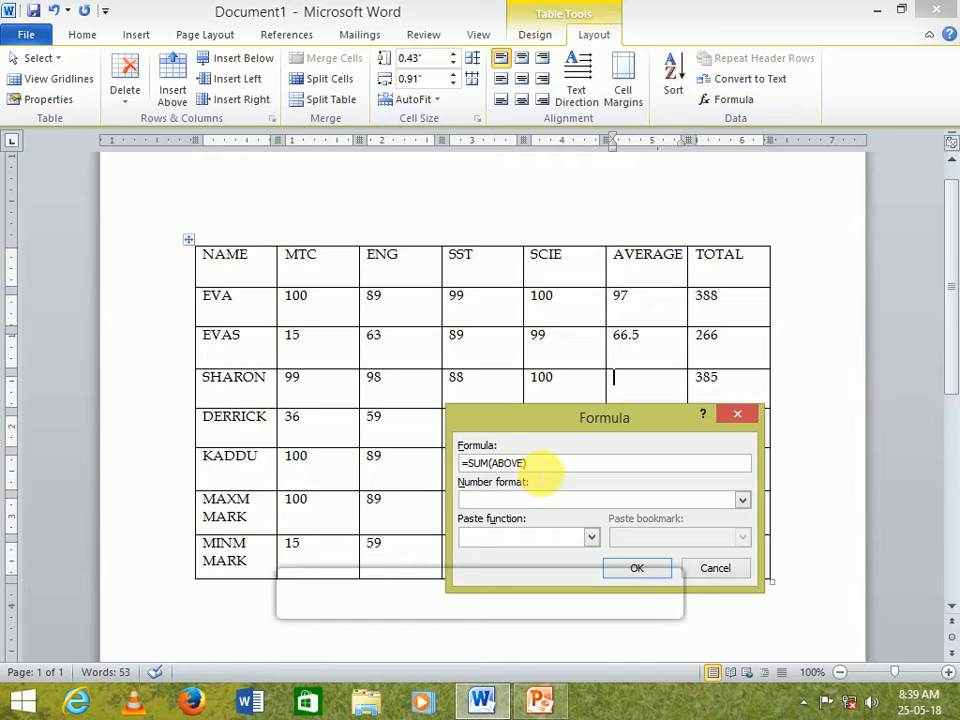
key(BackSpace)
key(BackSpace)
key(BackSpace)
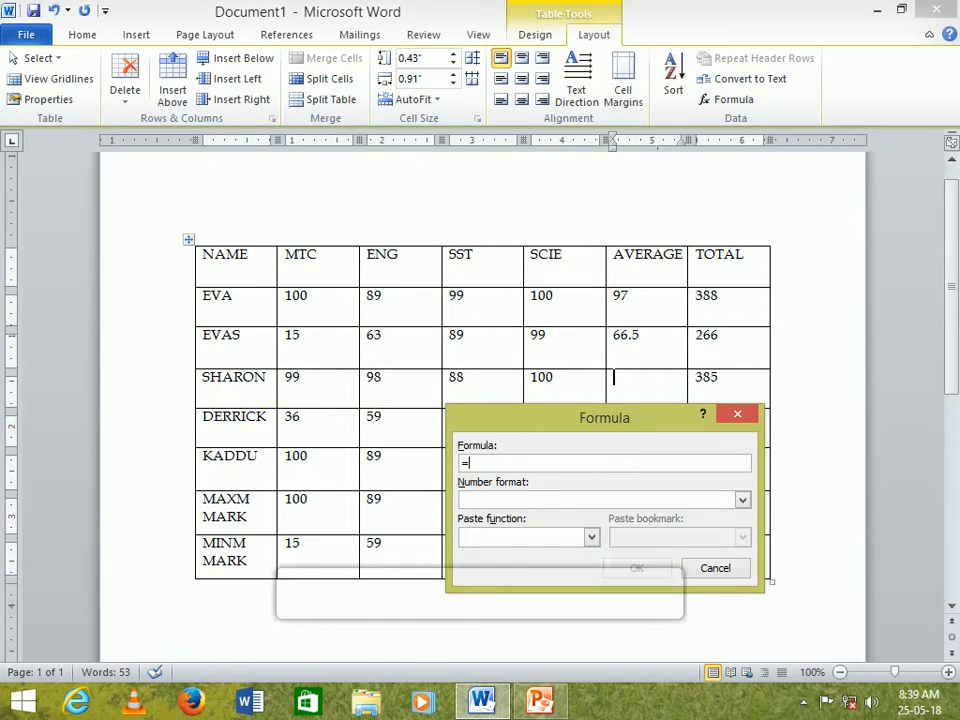
text(AVERAGE(LEFT)
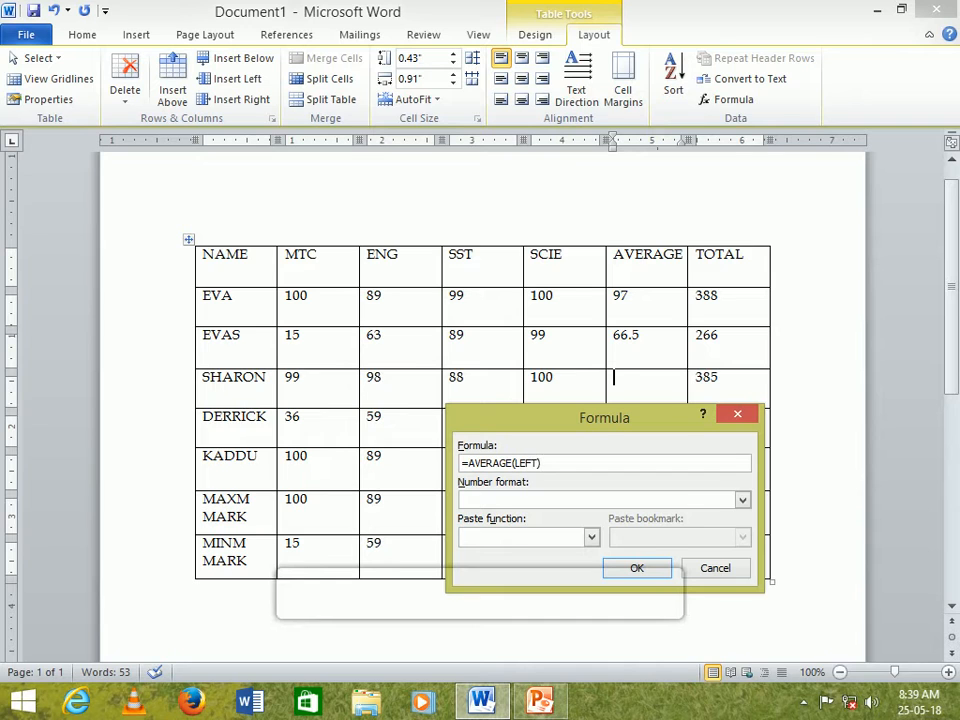
key(Return)
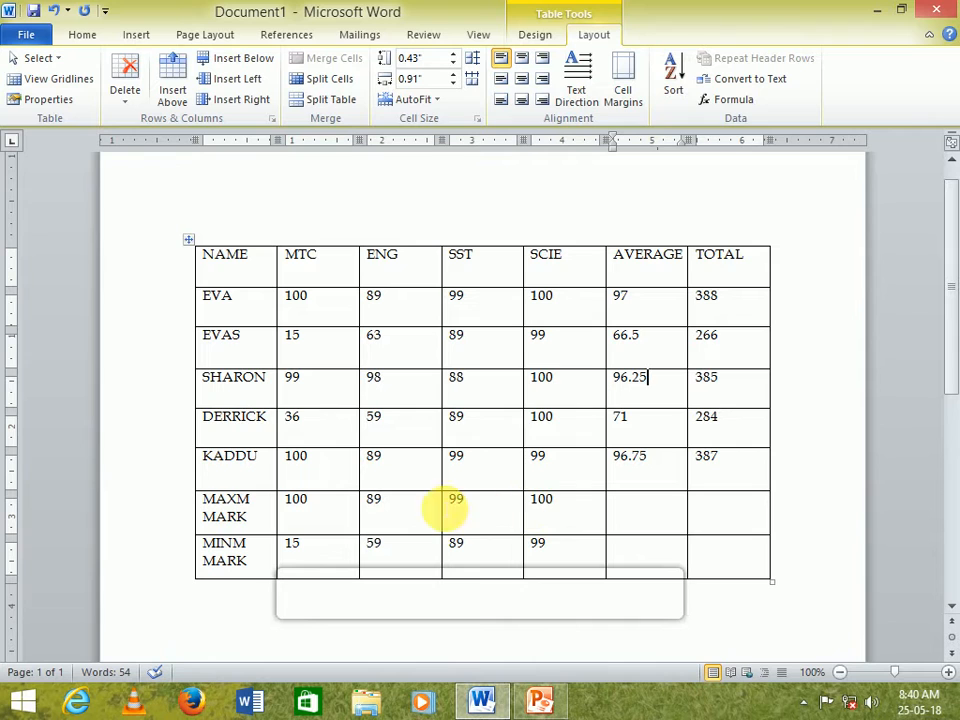
- Select the entire table
click(197, 245)
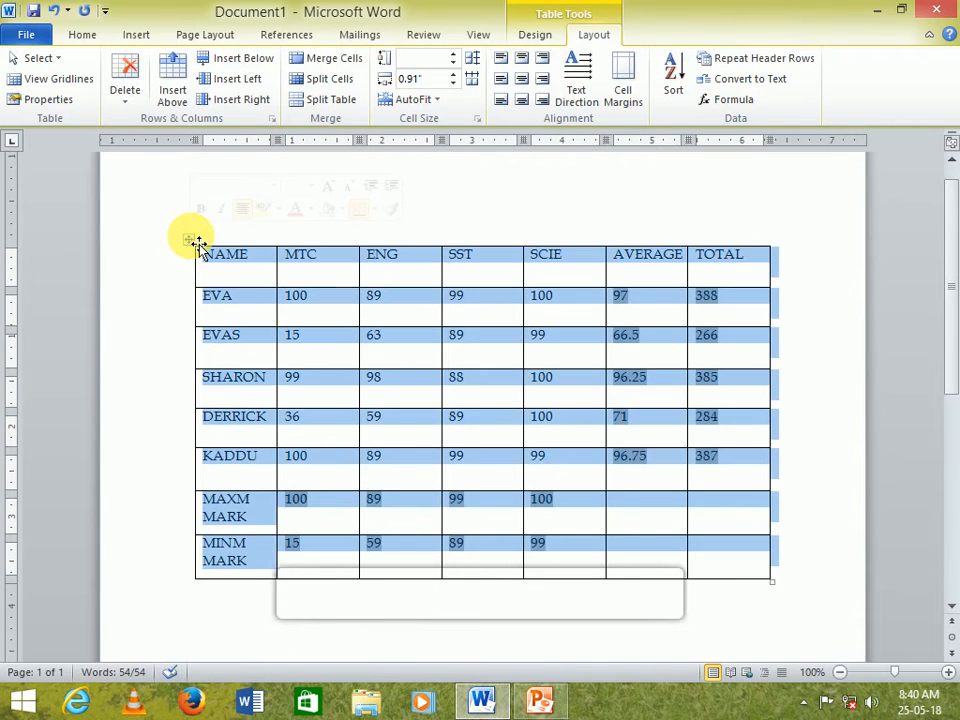
click(79, 36)
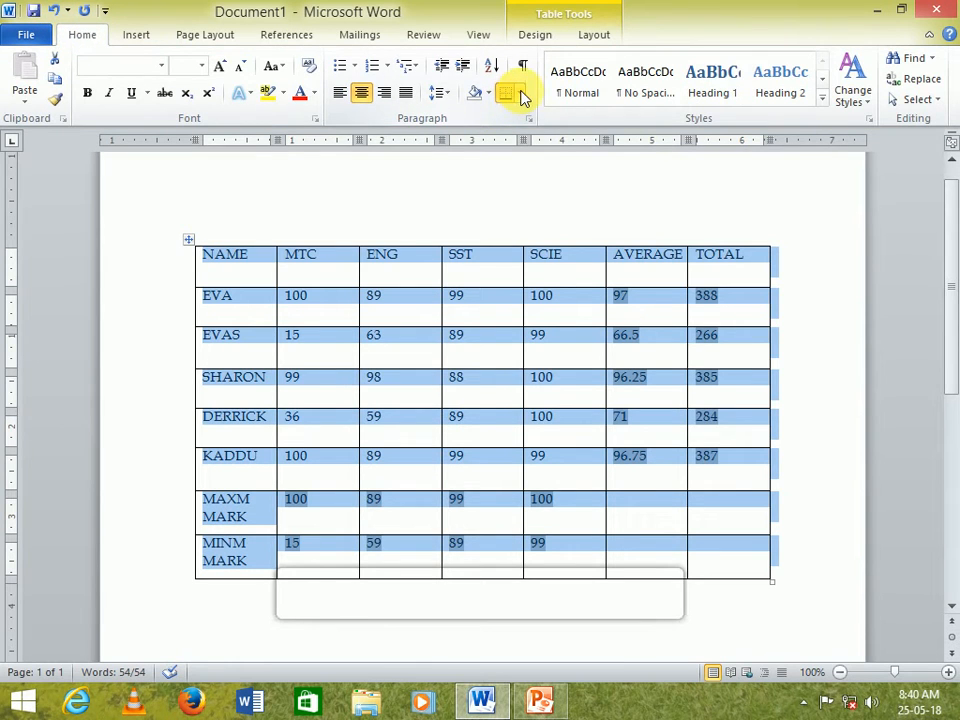
click(519, 96)
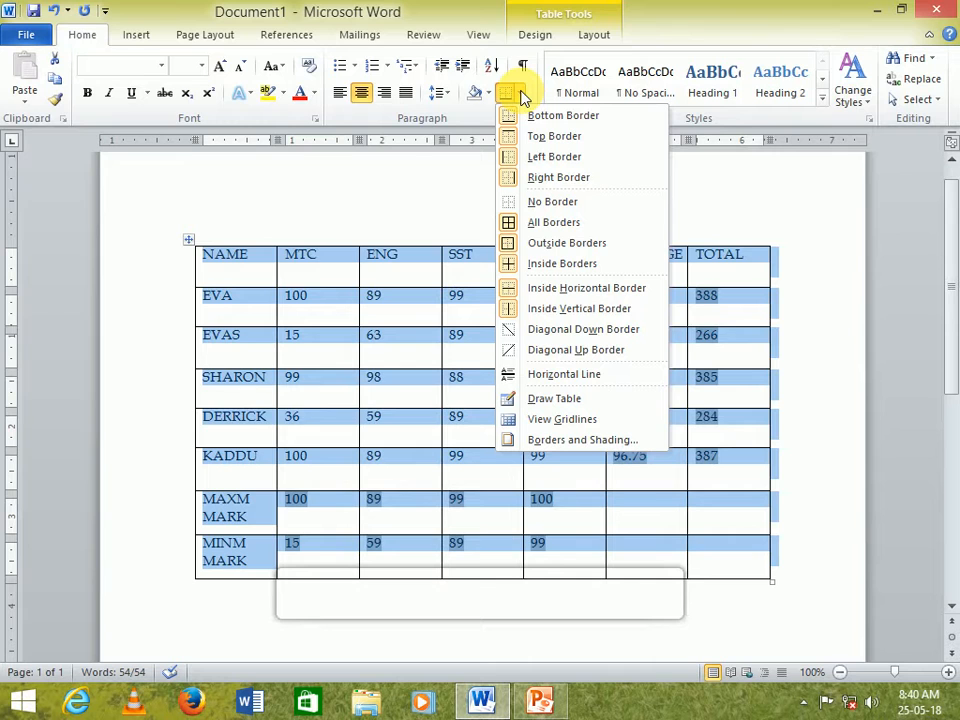
click(218, 35)
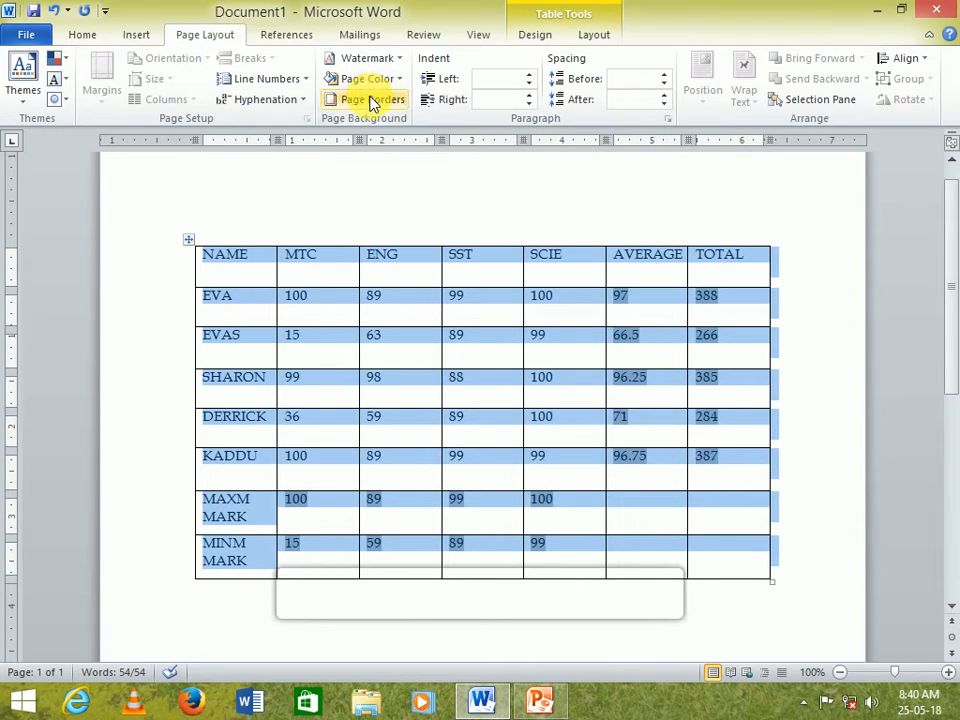
click(372, 100)
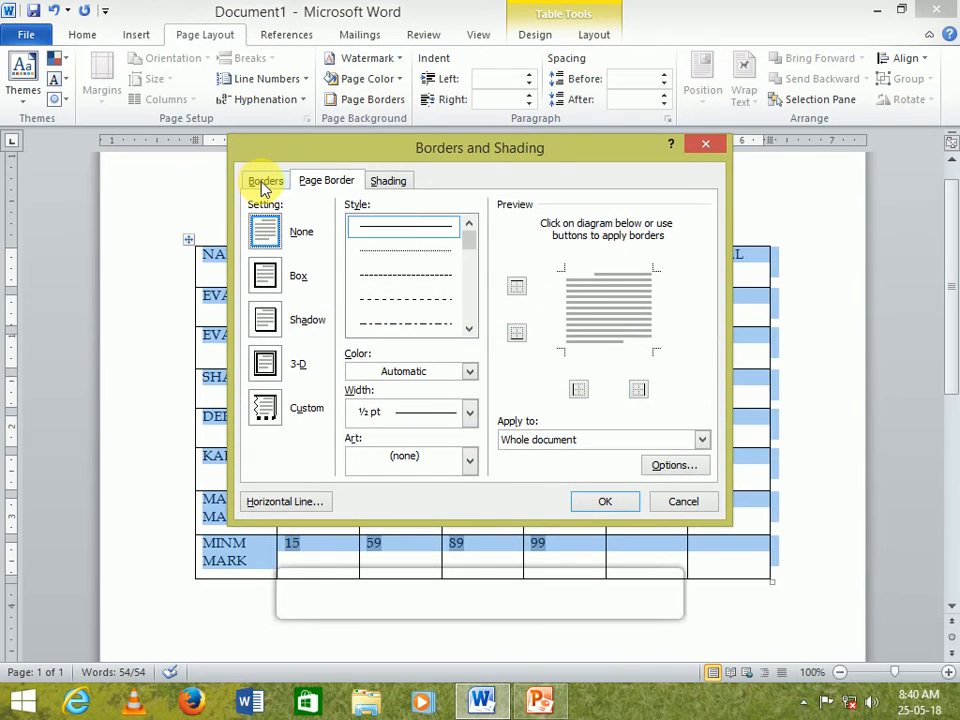
click(265, 186)
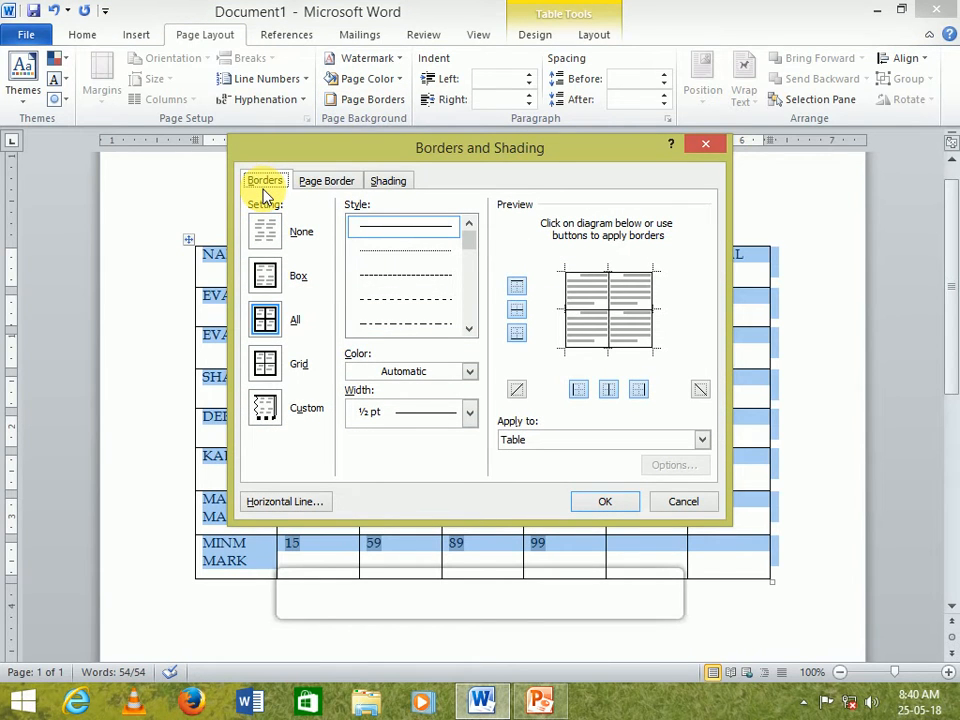
click(684, 501)
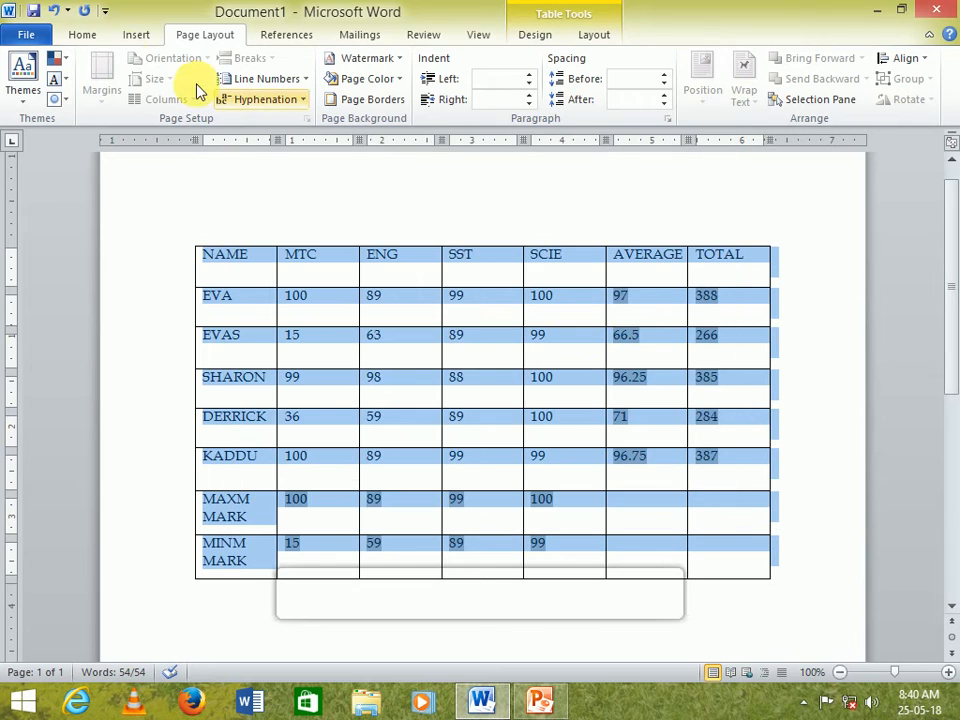
- Apply All borders to the table in a red double-line style, 3 pt wide
click(80, 36)
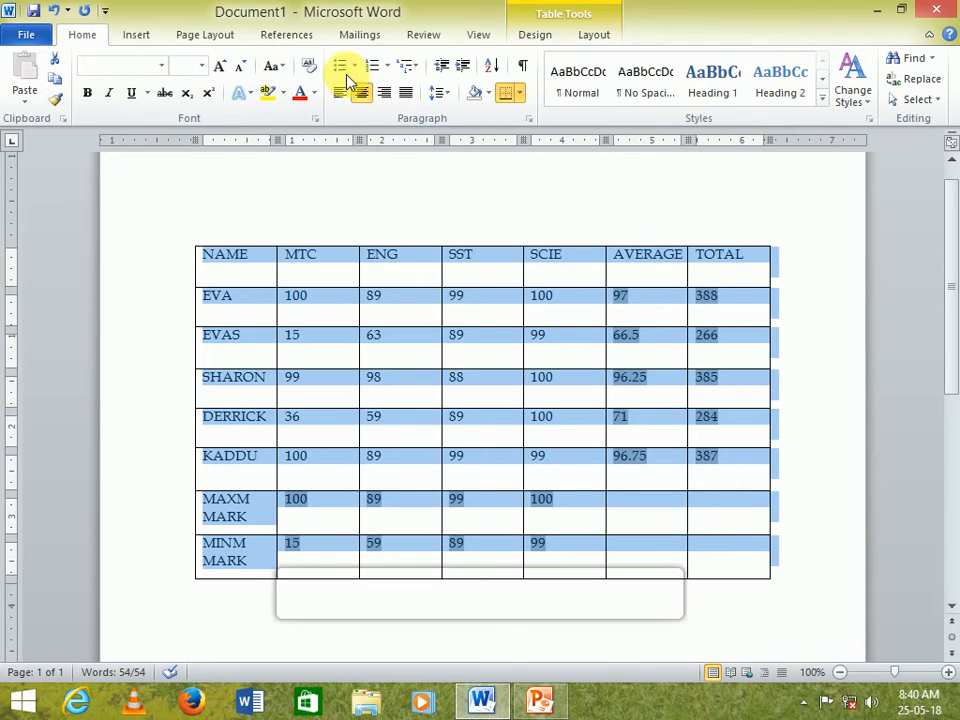
click(518, 95)
click(573, 450)
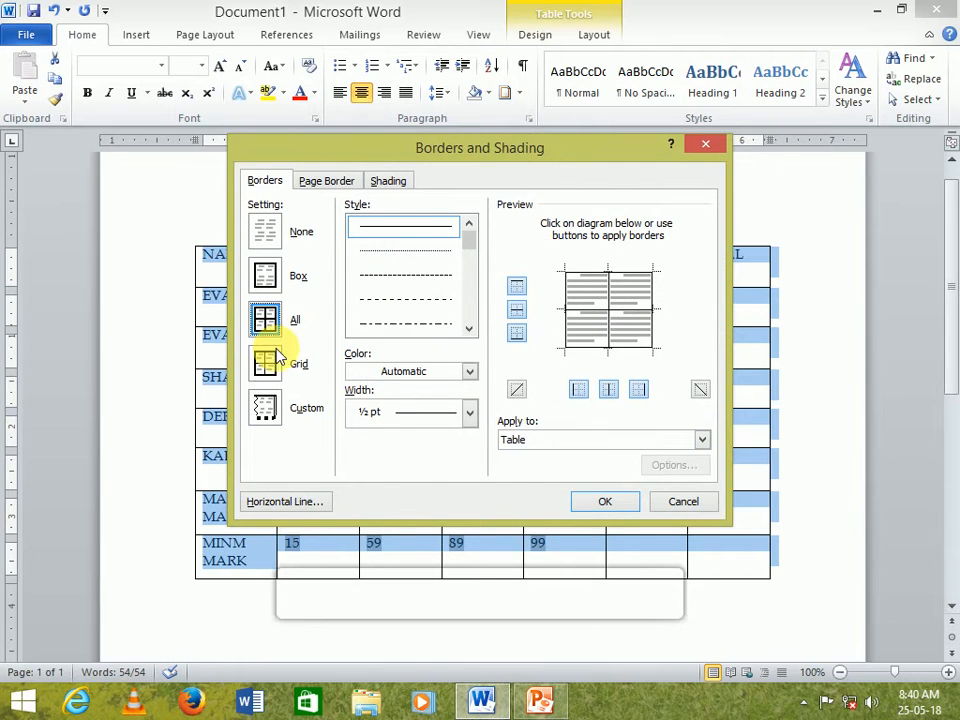
click(469, 328)
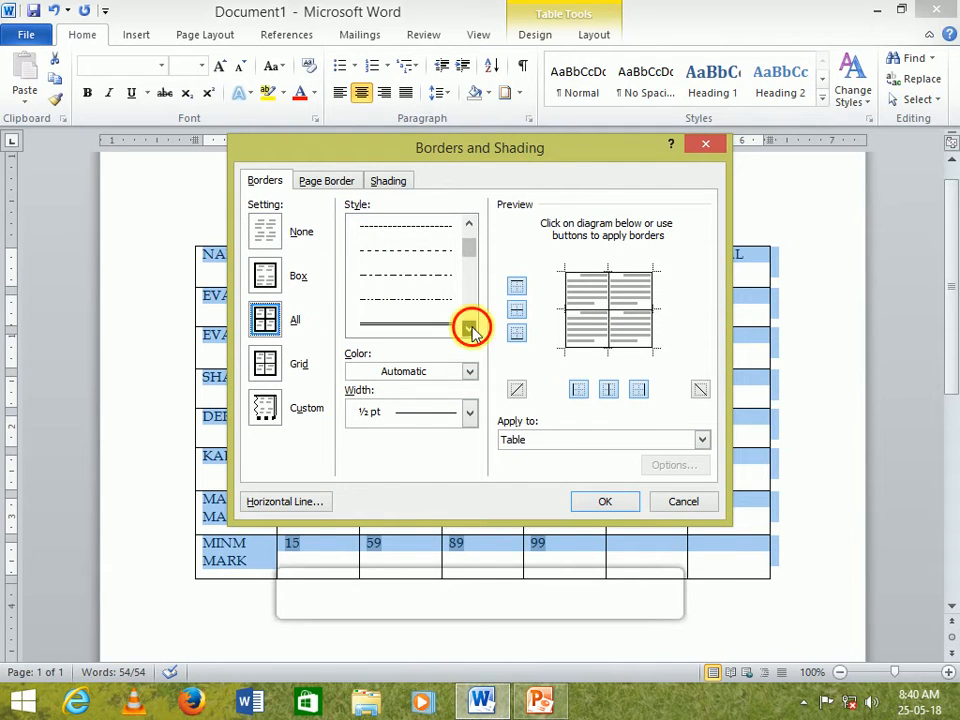
click(469, 328)
click(439, 303)
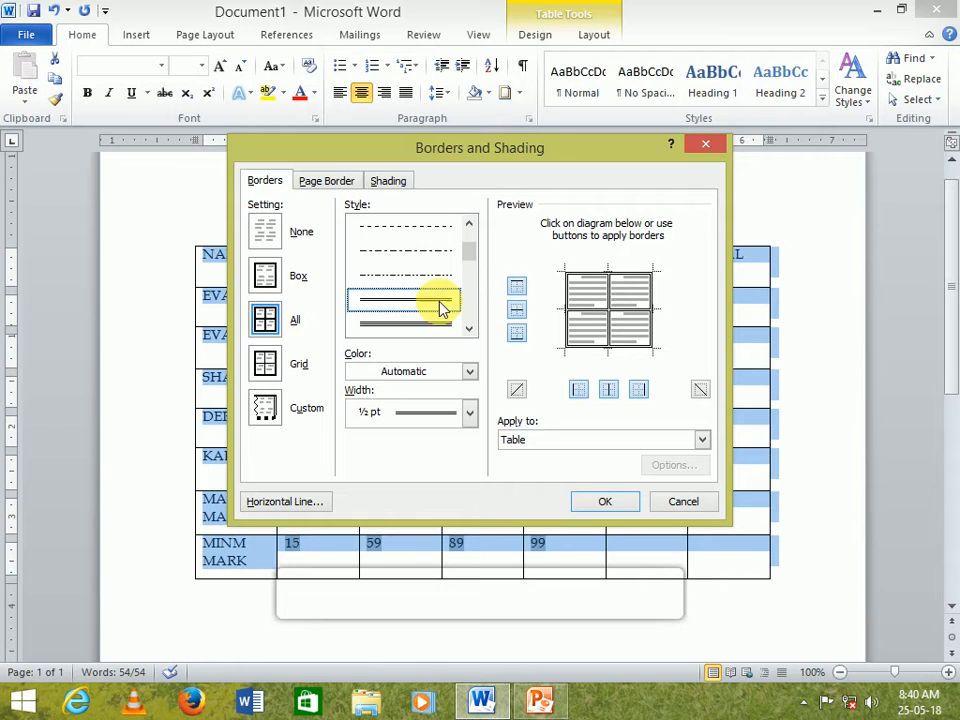
click(469, 413)
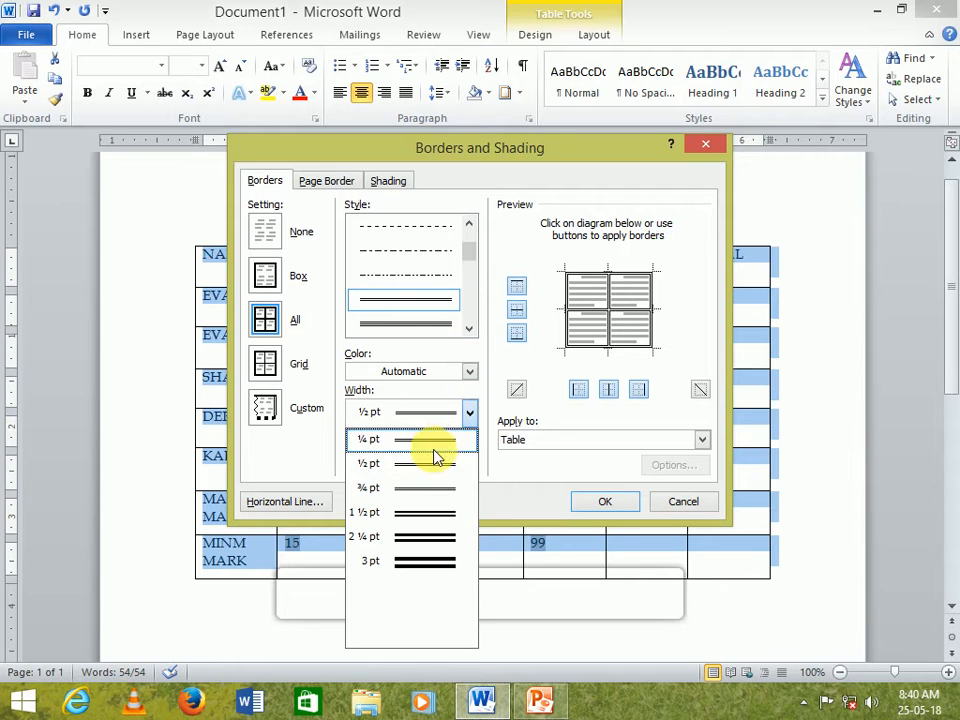
click(406, 563)
click(469, 371)
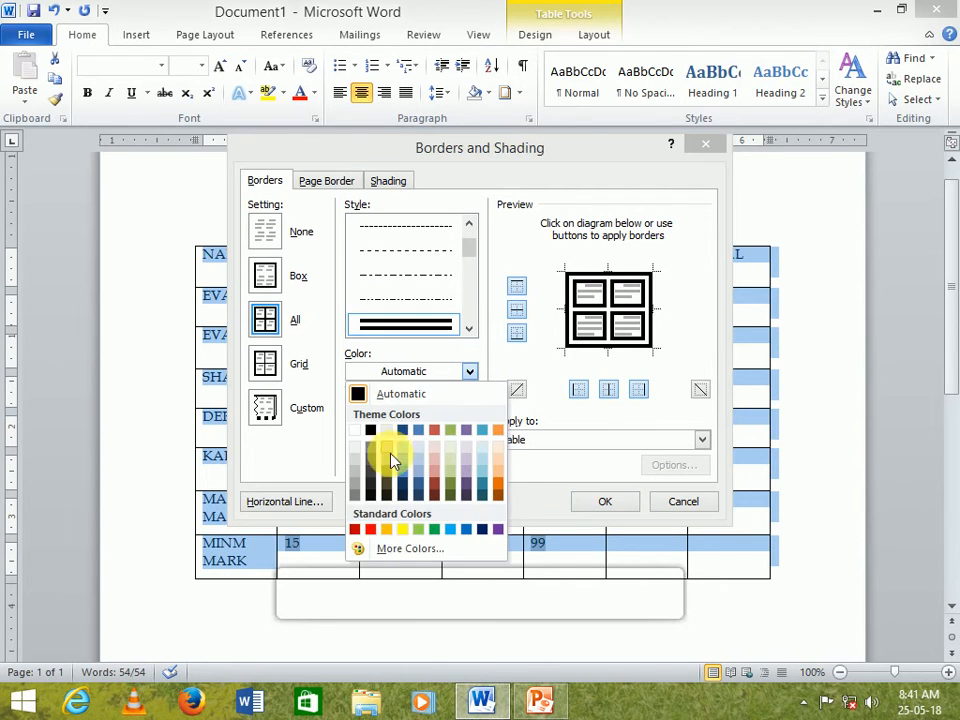
click(372, 535)
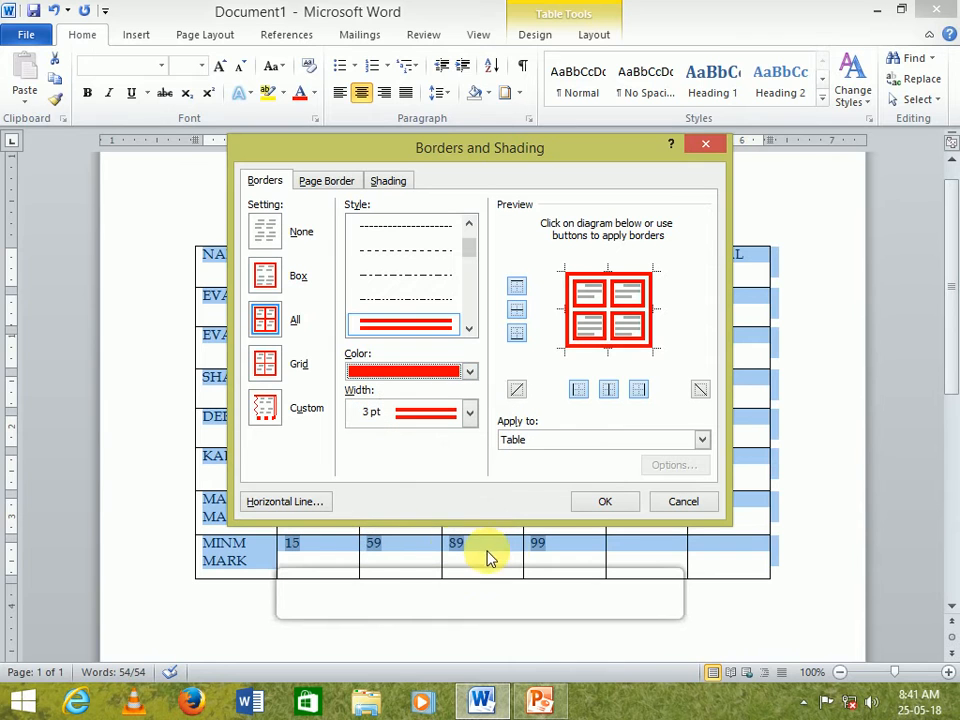
click(604, 502)
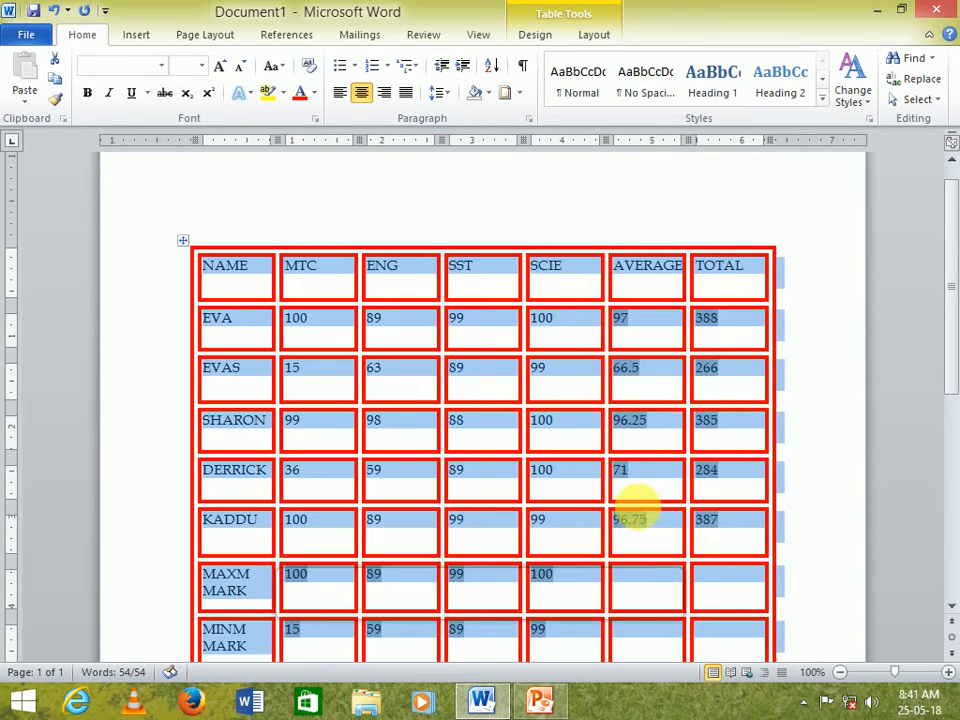
scroll(643, 510, down, 5)
scroll(640, 512, up, 3)
scroll(643, 514, up, 3)
scroll(650, 523, down, 1)
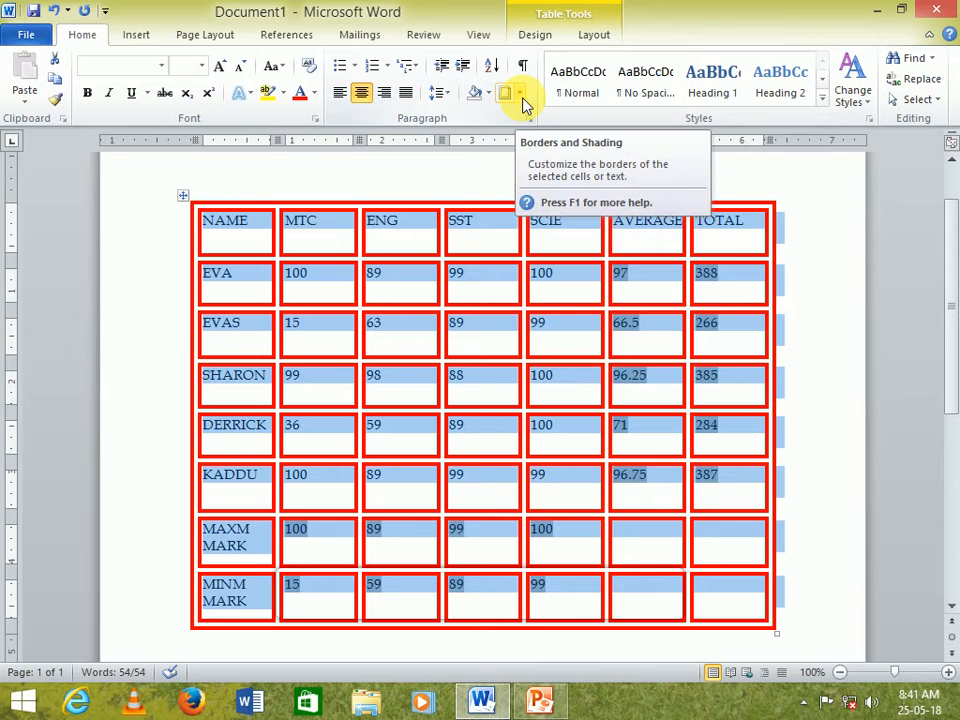
- Apply All borders to the whole table in a green dashed style, 2¼ pt wide
click(521, 96)
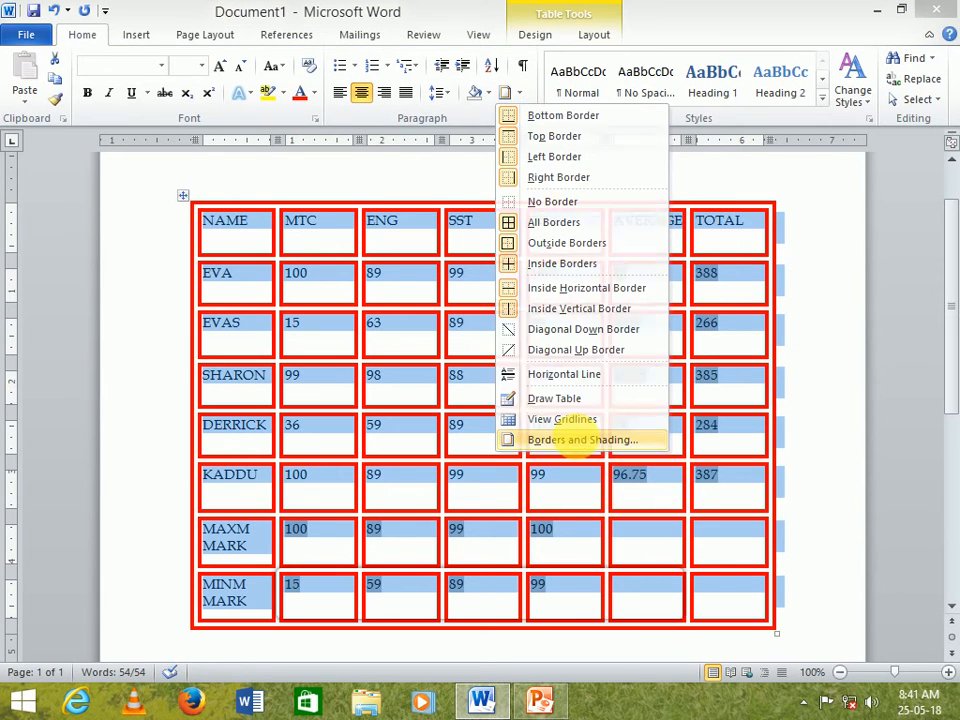
click(580, 440)
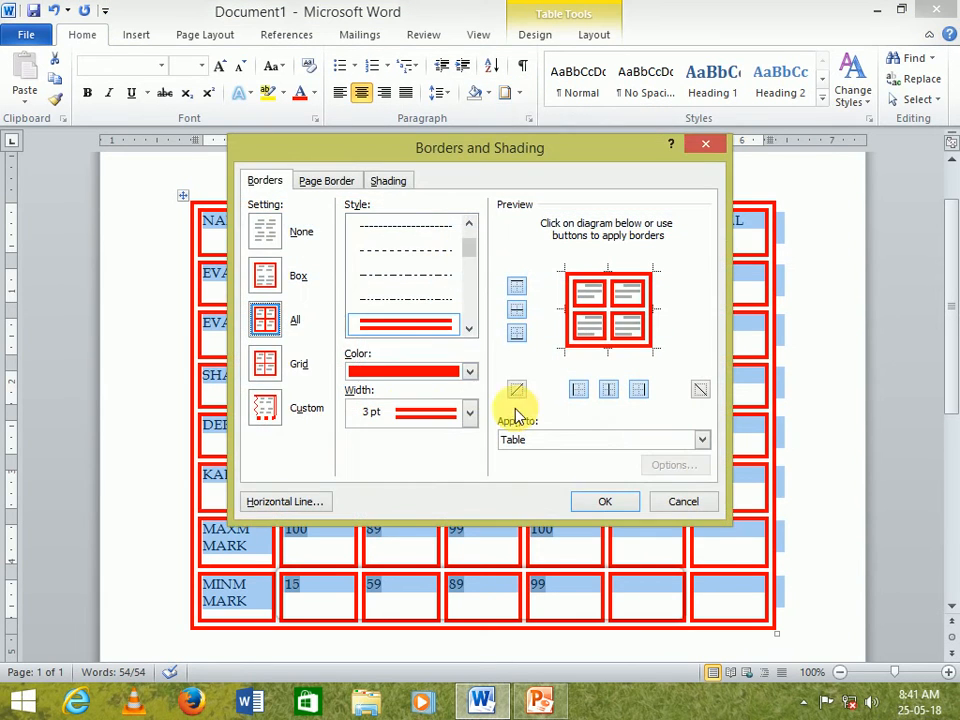
click(420, 258)
click(469, 375)
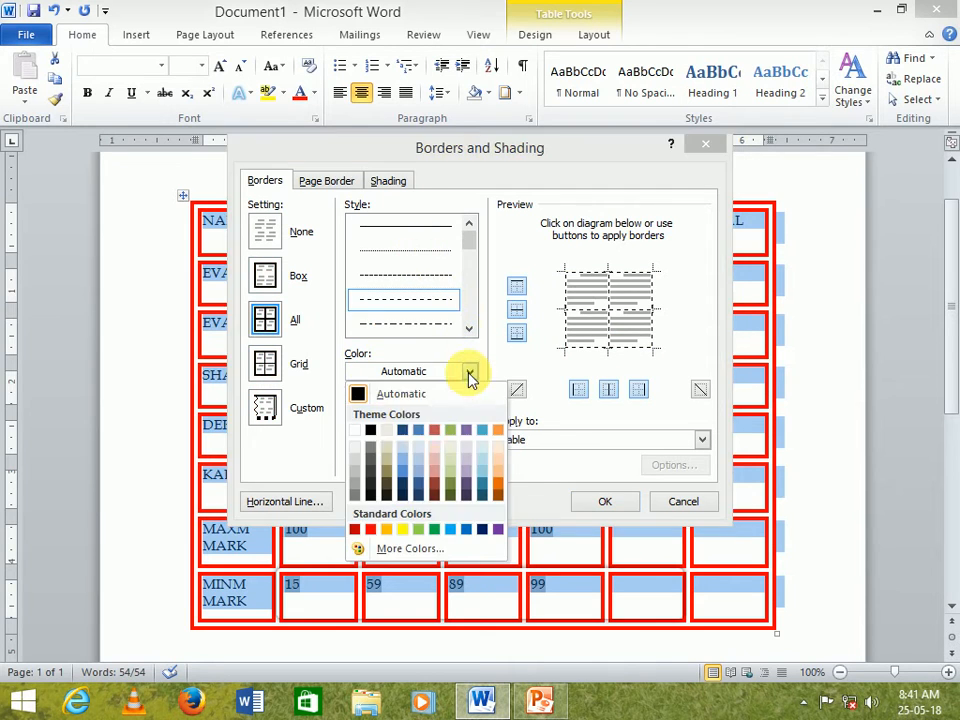
click(438, 529)
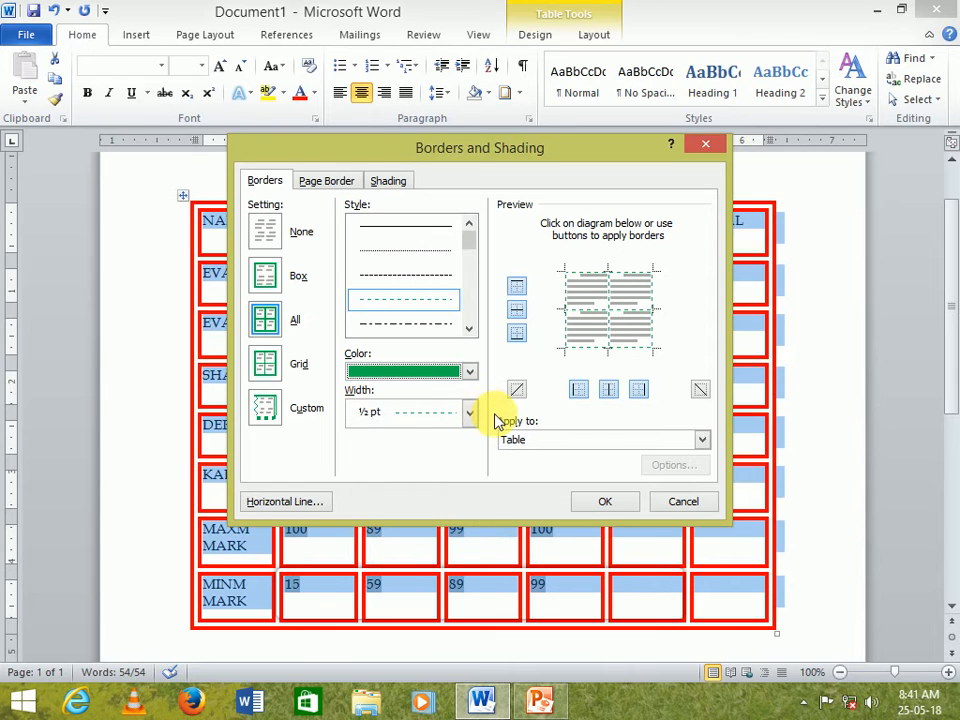
click(470, 414)
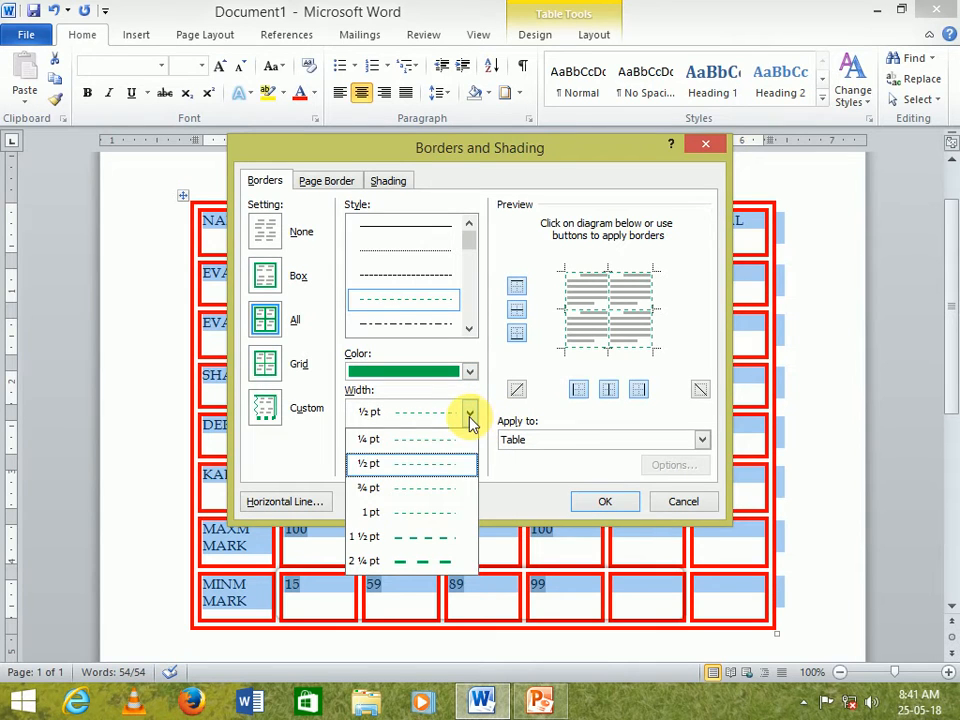
click(379, 564)
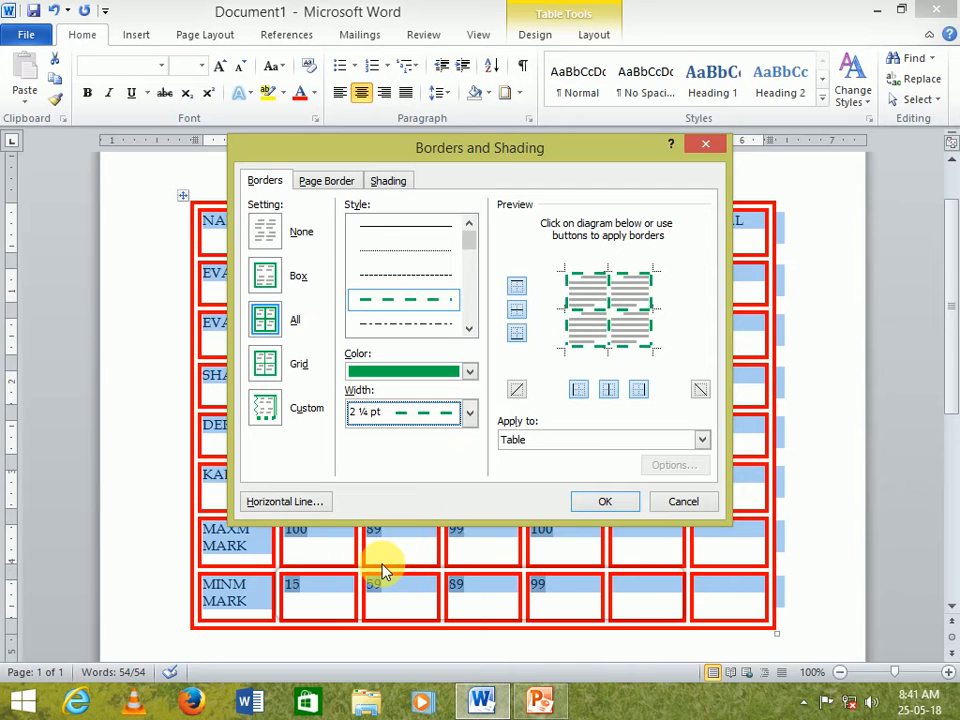
click(596, 503)
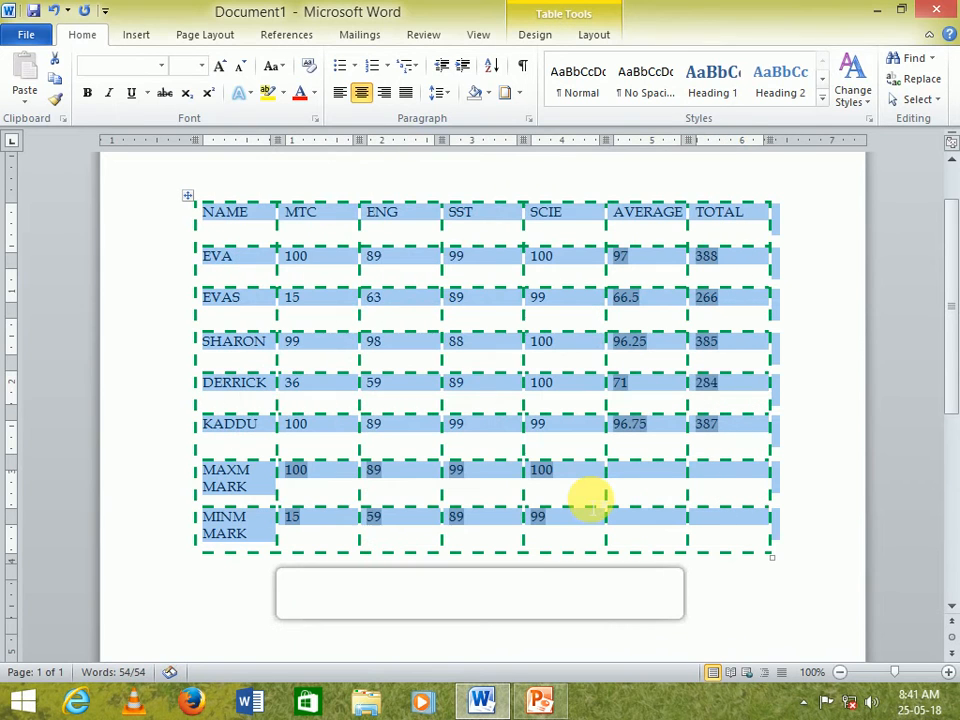
click(542, 468)
- Reselect the table and apply All borders in a red wavy style, ¾ pt wide
scroll(561, 480, down, 1)
scroll(561, 483, up, 3)
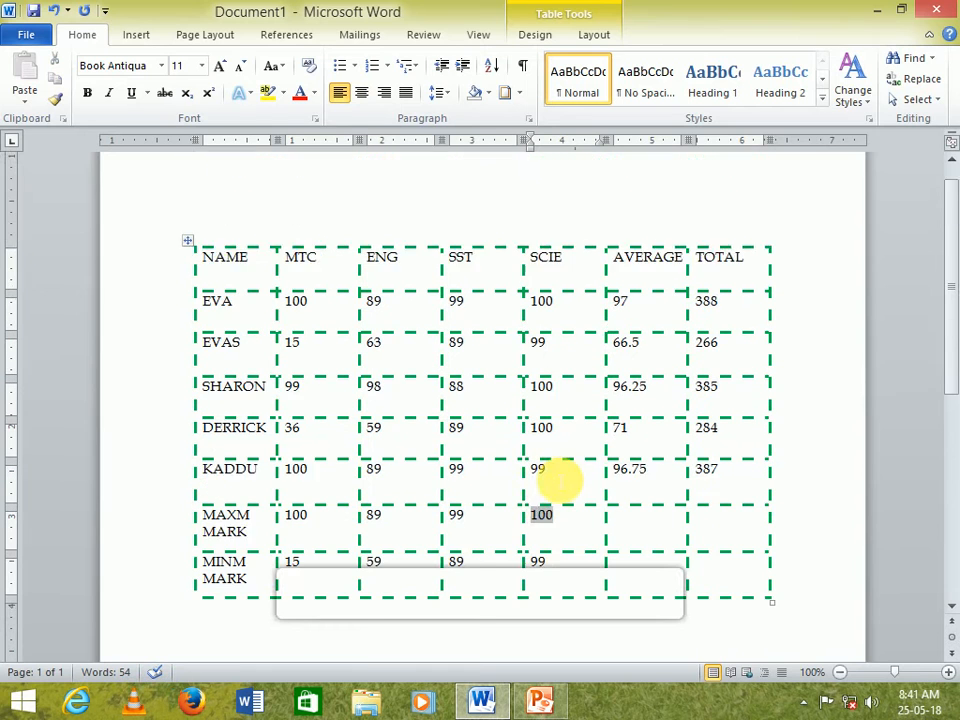
click(190, 289)
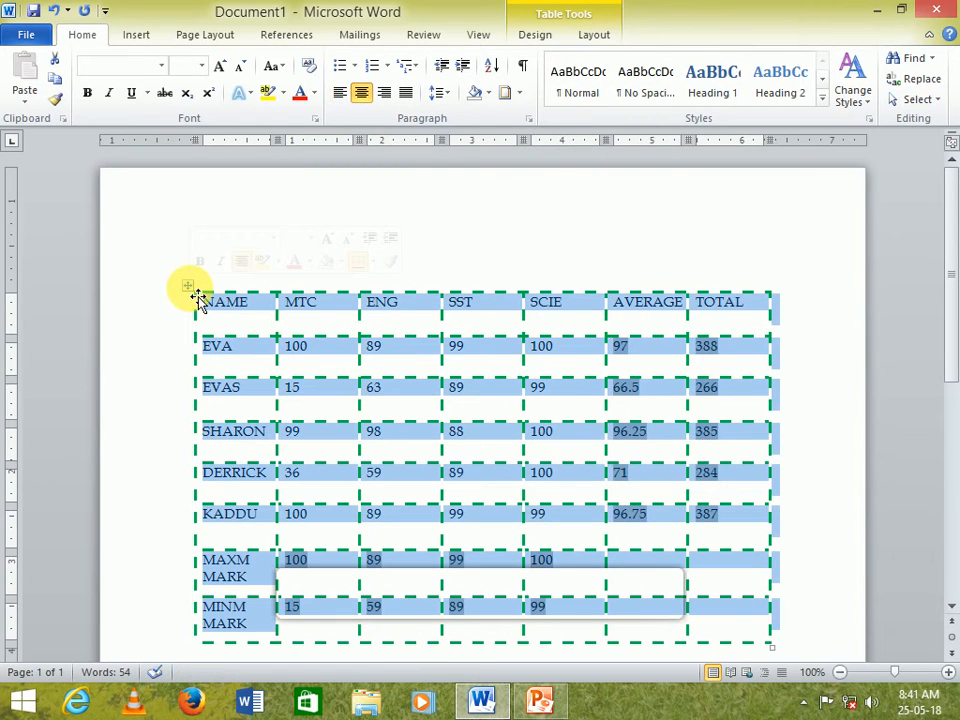
click(520, 93)
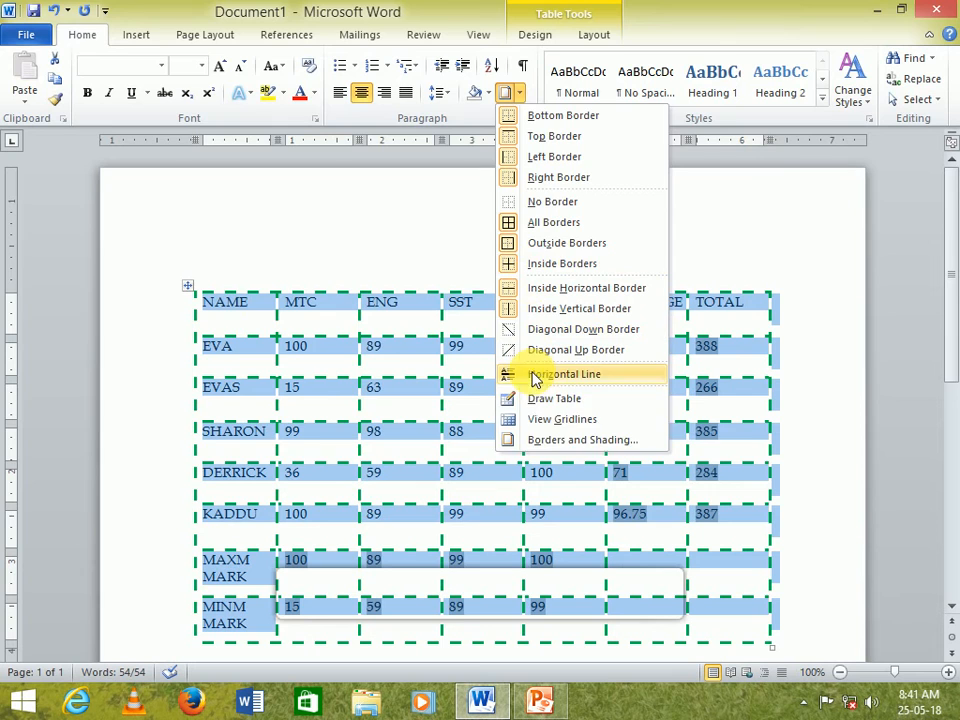
click(546, 440)
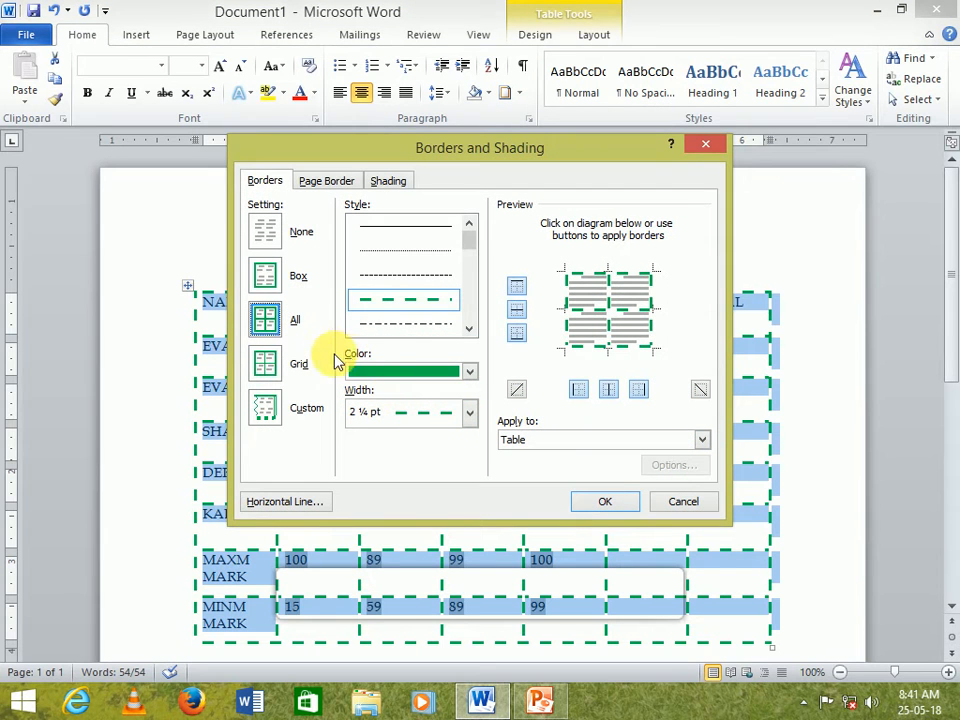
click(469, 328)
drag(469, 333, 466, 323)
click(444, 231)
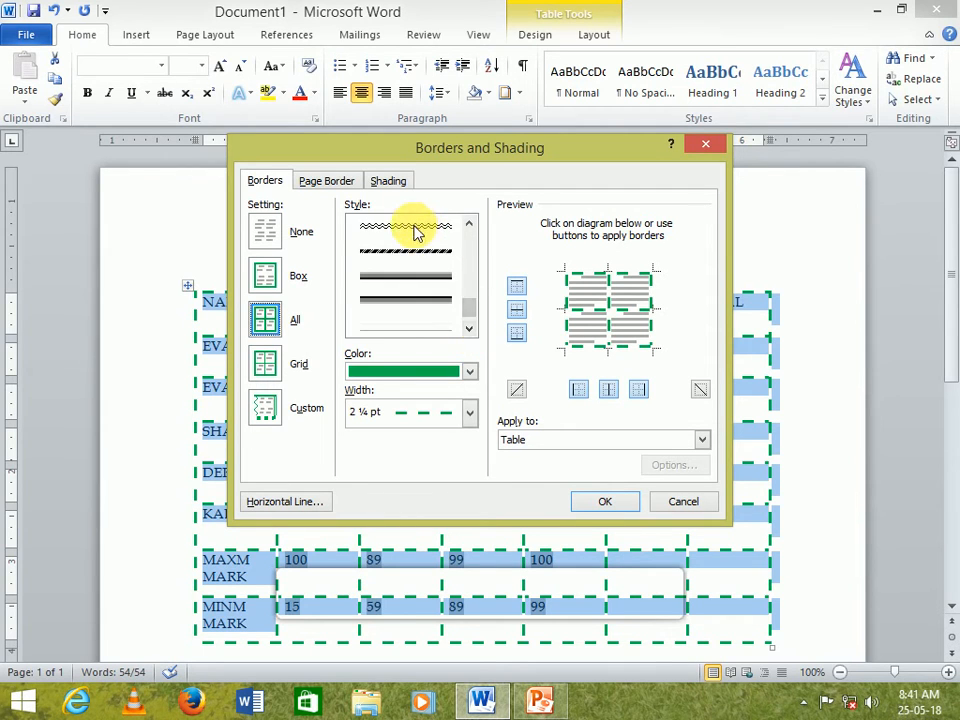
click(468, 372)
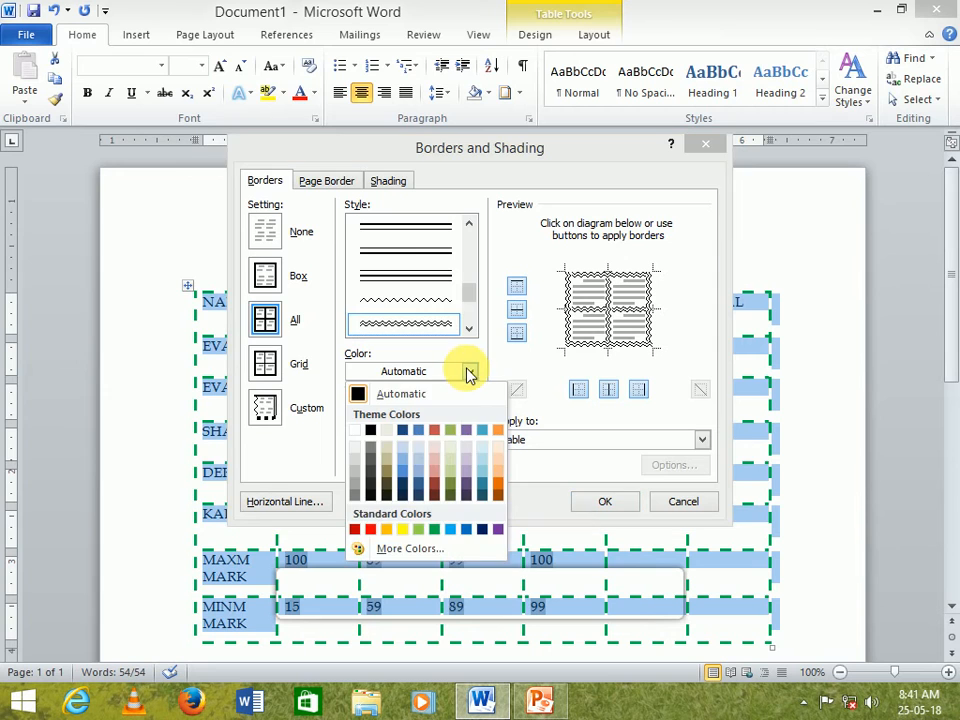
click(373, 529)
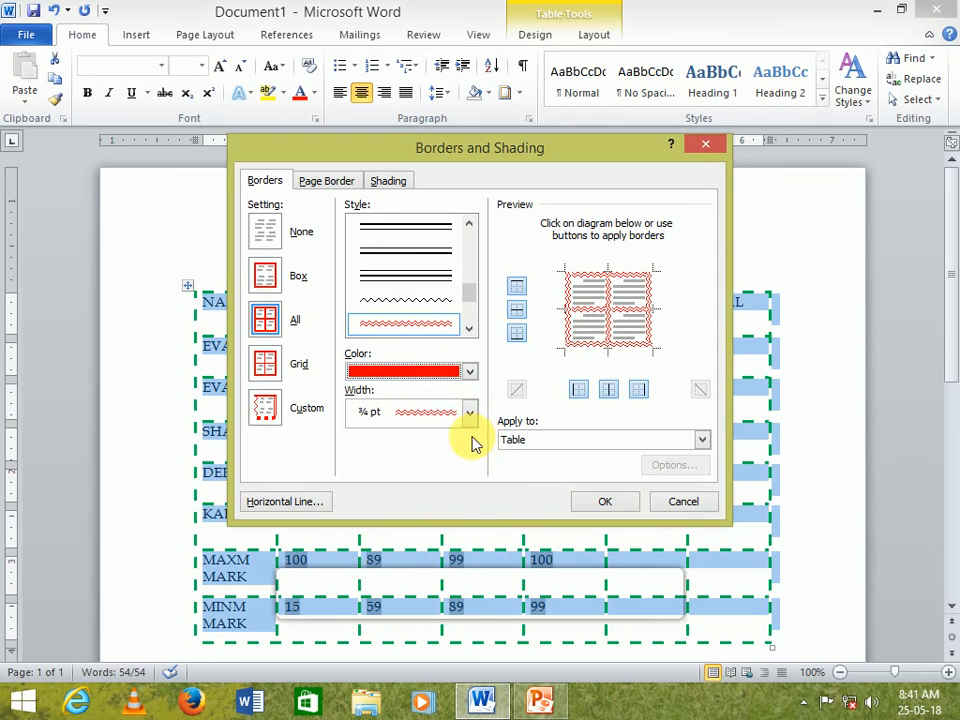
click(470, 412)
click(470, 414)
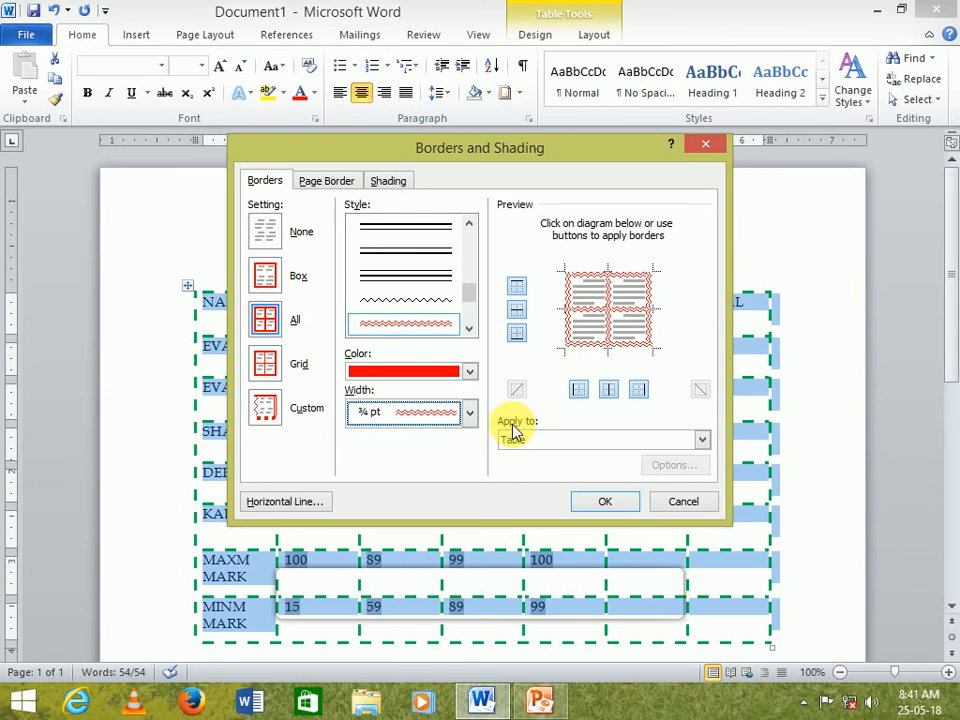
click(615, 503)
click(745, 549)
- Reselect the table and apply All borders in a red double-line style, ½ pt wide
scroll(746, 549, down, 5)
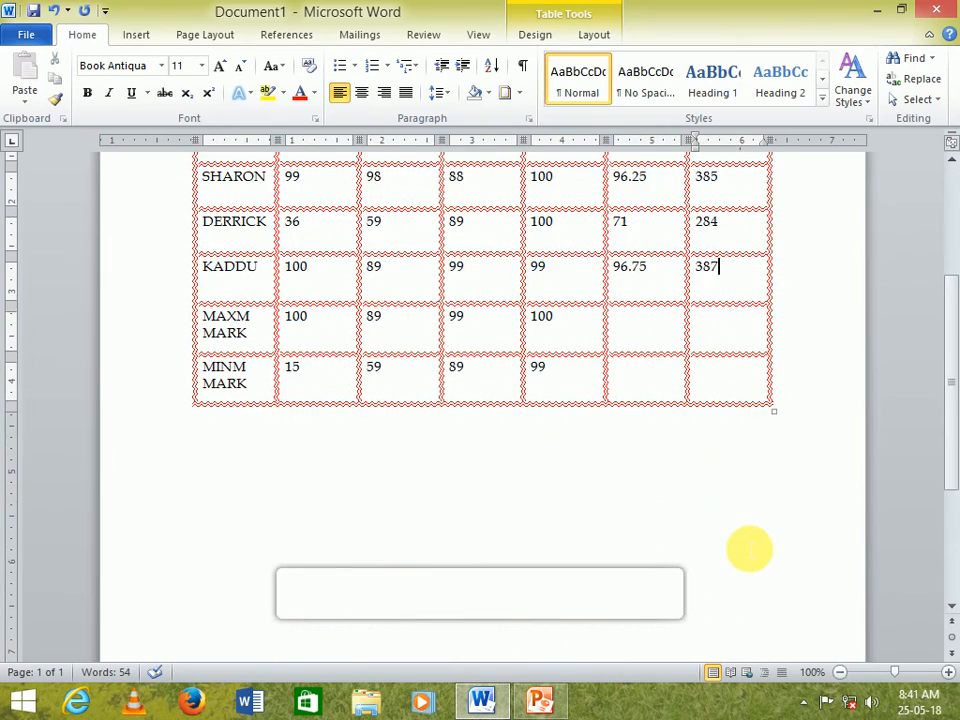
scroll(755, 555, up, 3)
scroll(757, 555, up, 2)
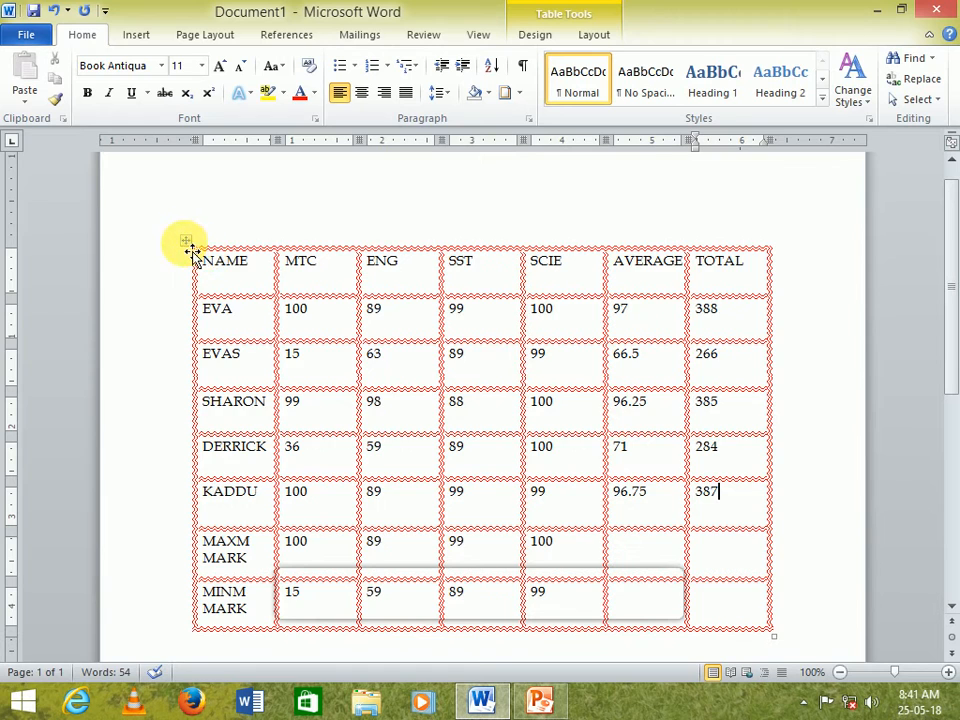
click(190, 249)
click(518, 93)
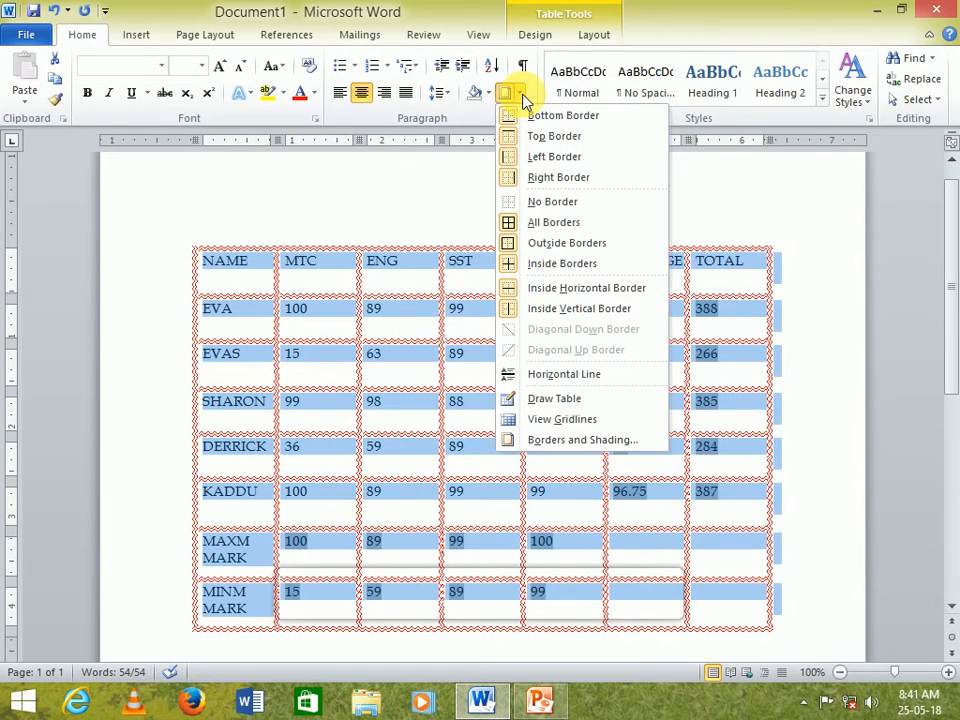
click(553, 442)
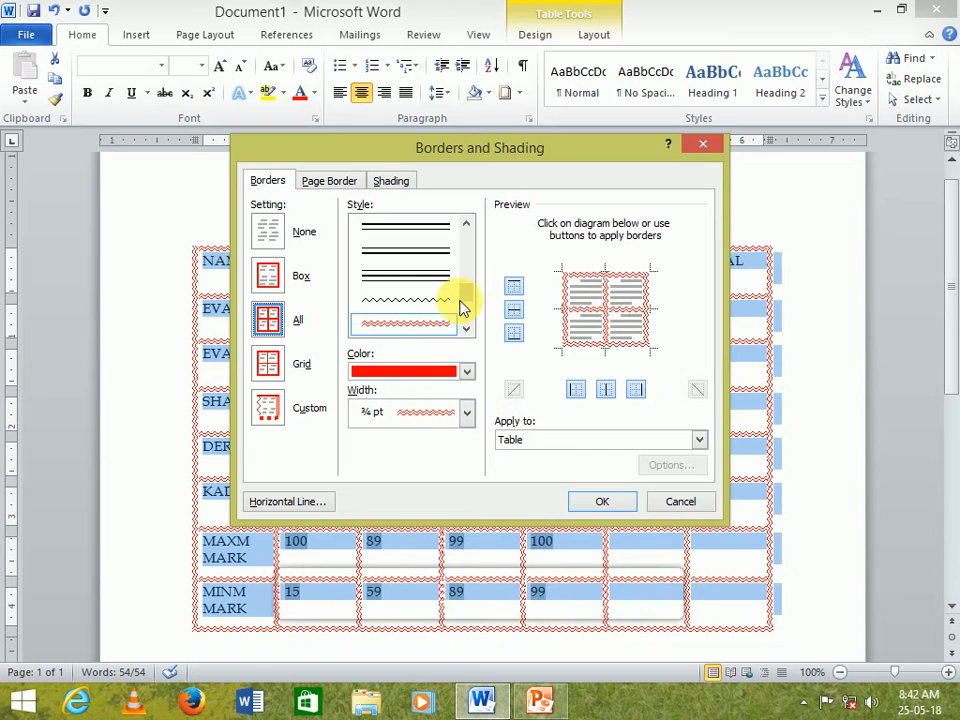
drag(470, 293, 465, 250)
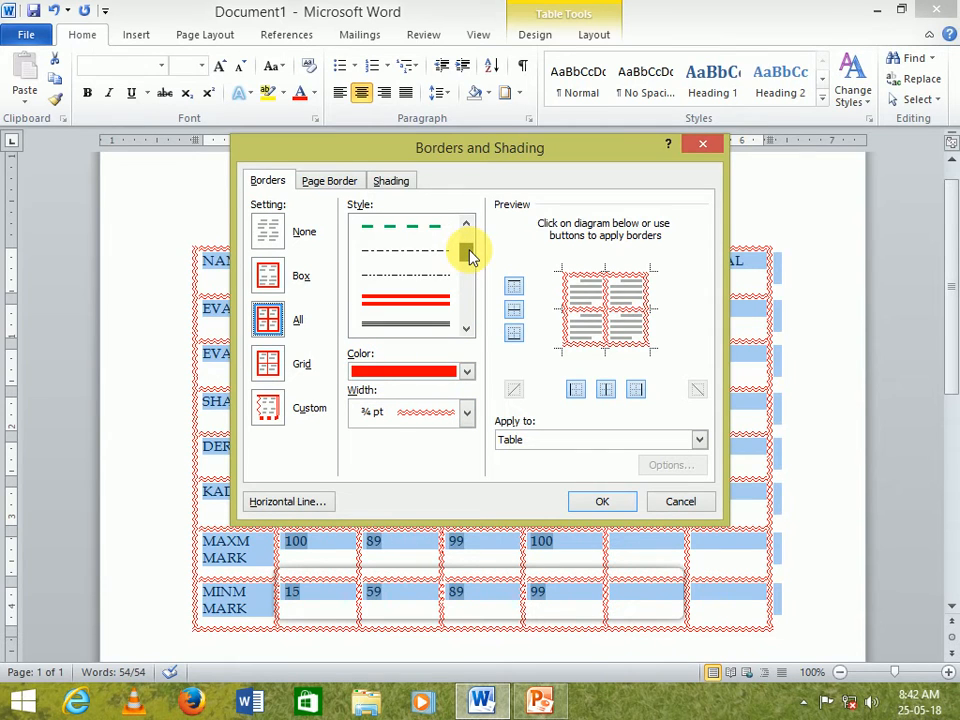
click(419, 306)
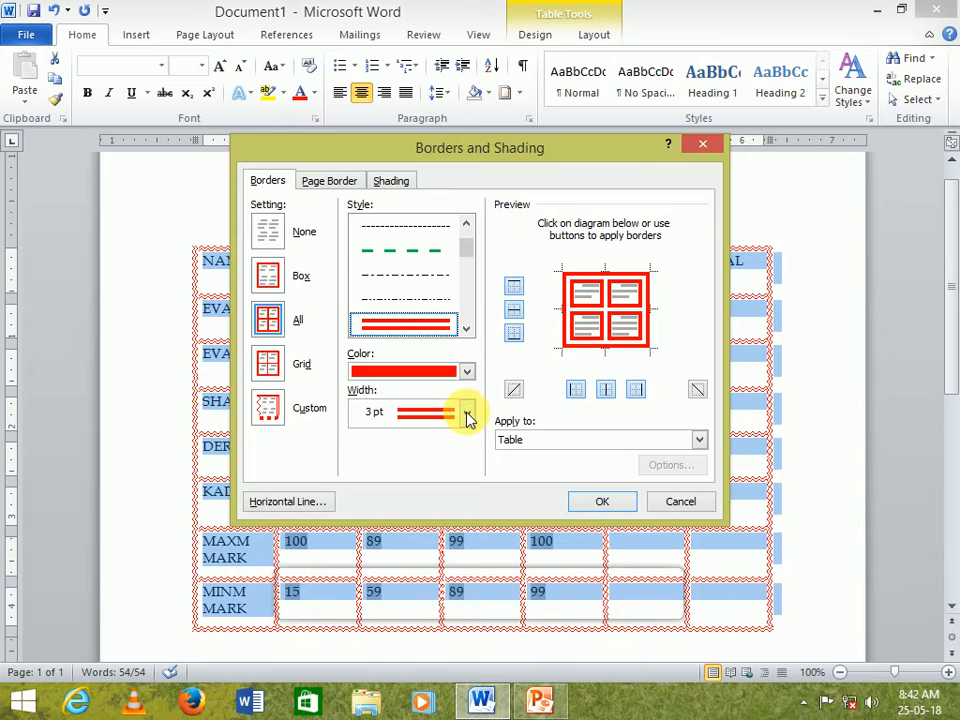
click(466, 412)
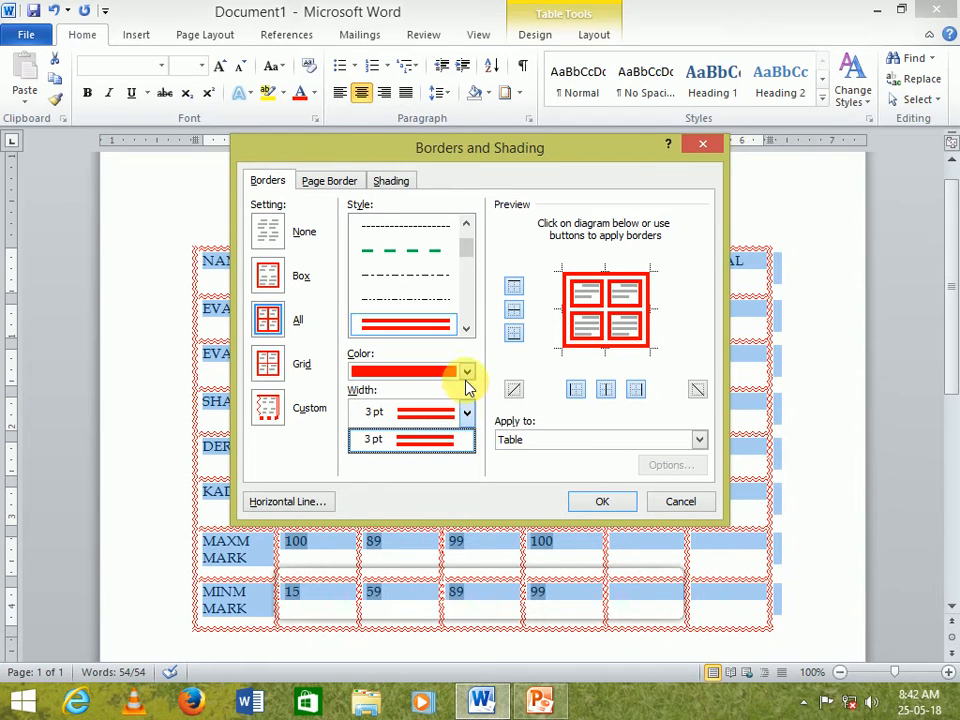
drag(469, 248, 471, 229)
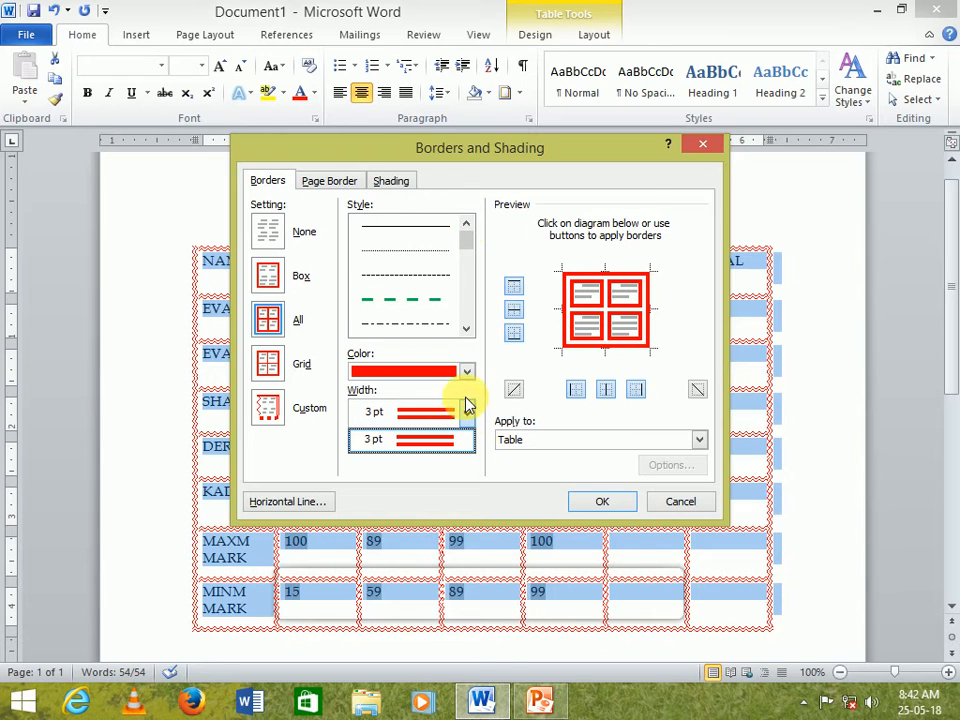
click(411, 227)
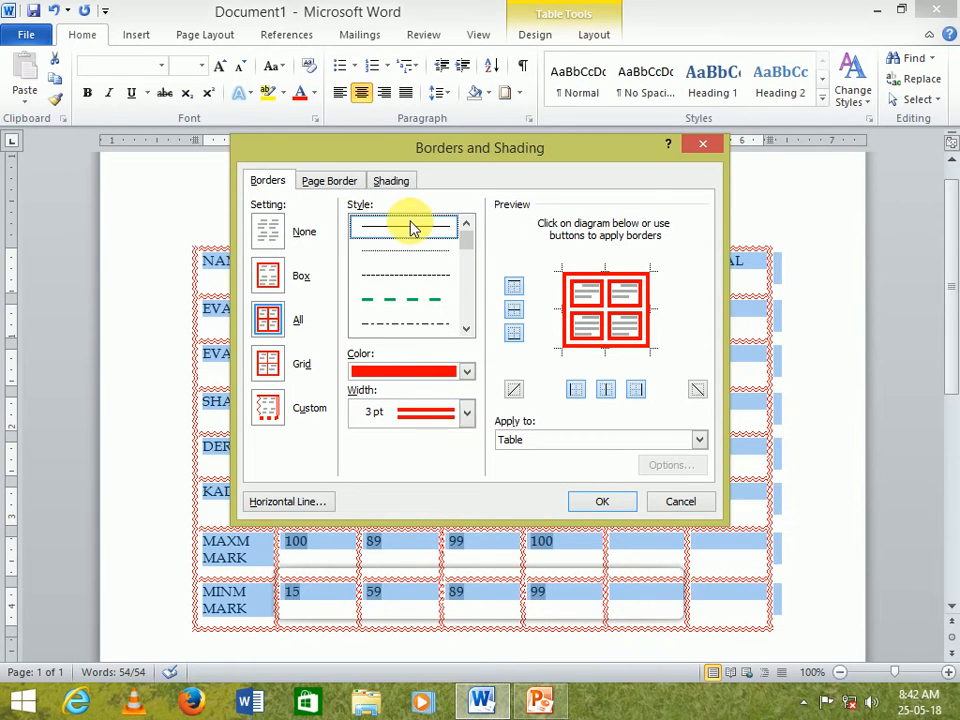
click(468, 412)
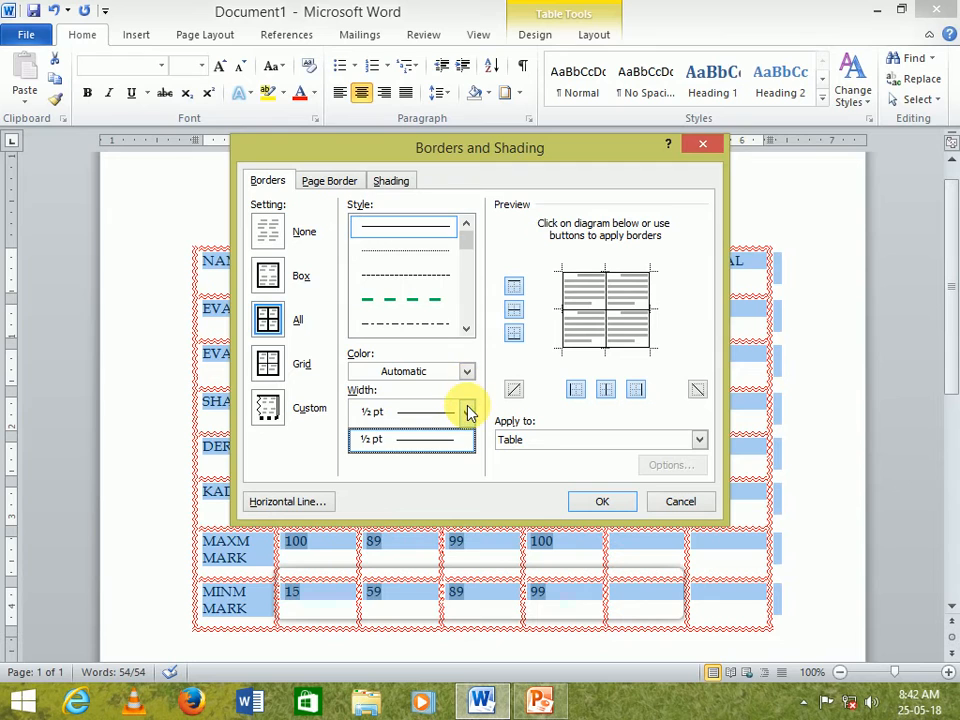
click(465, 328)
click(465, 328)
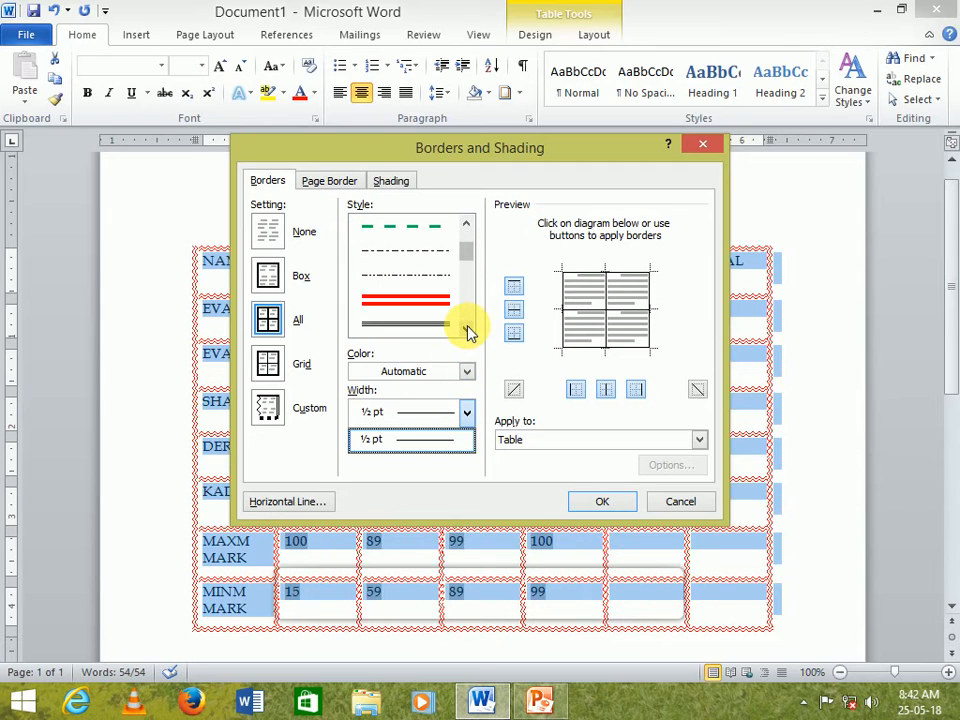
click(436, 325)
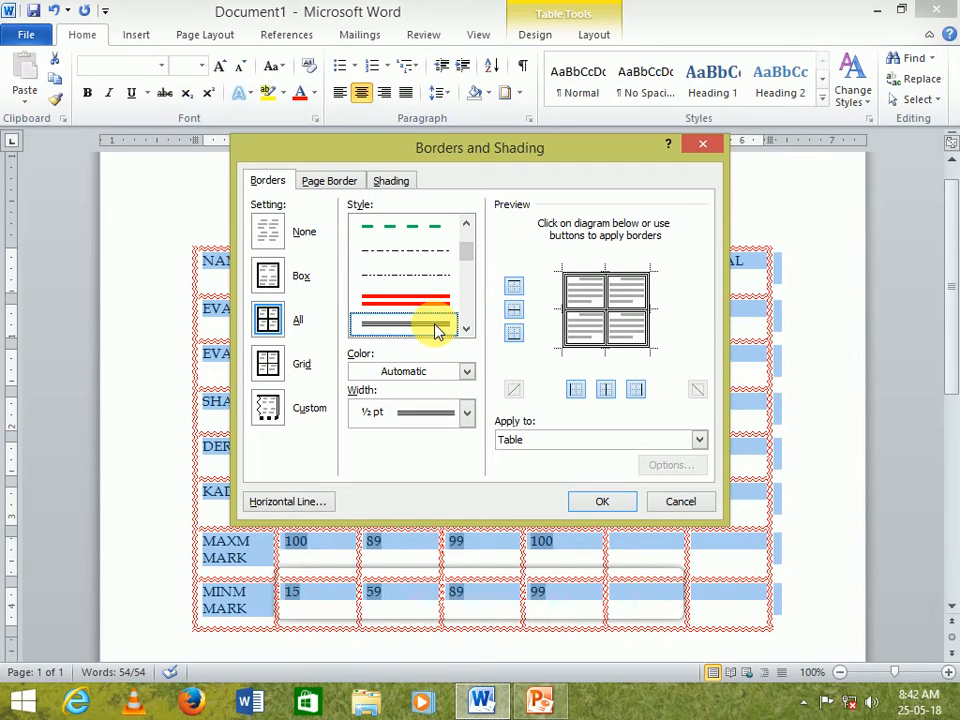
click(466, 372)
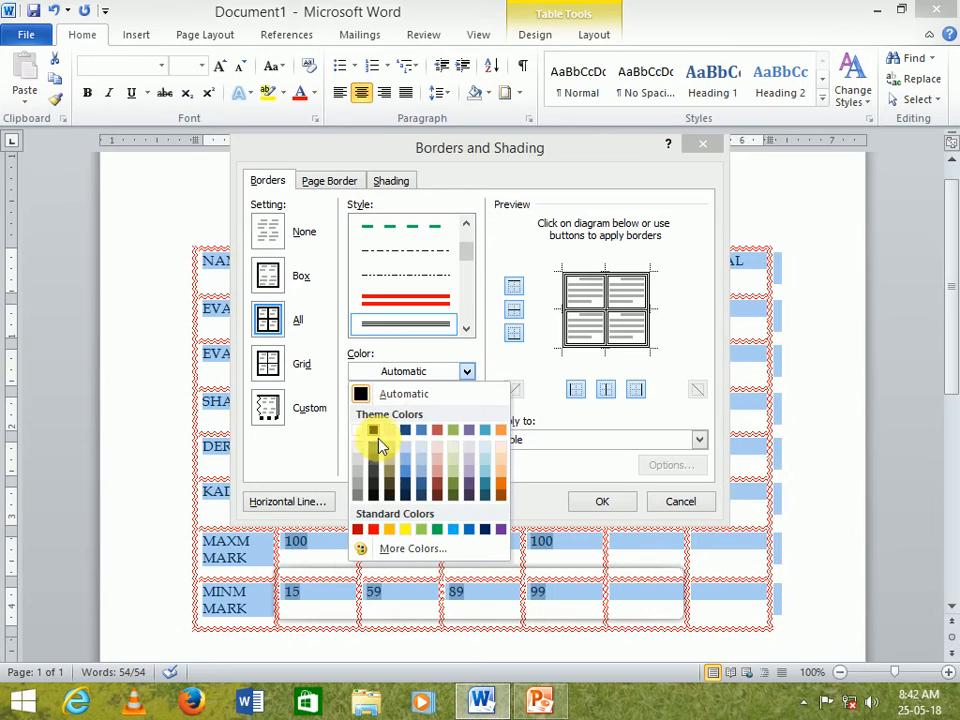
click(372, 530)
click(600, 501)
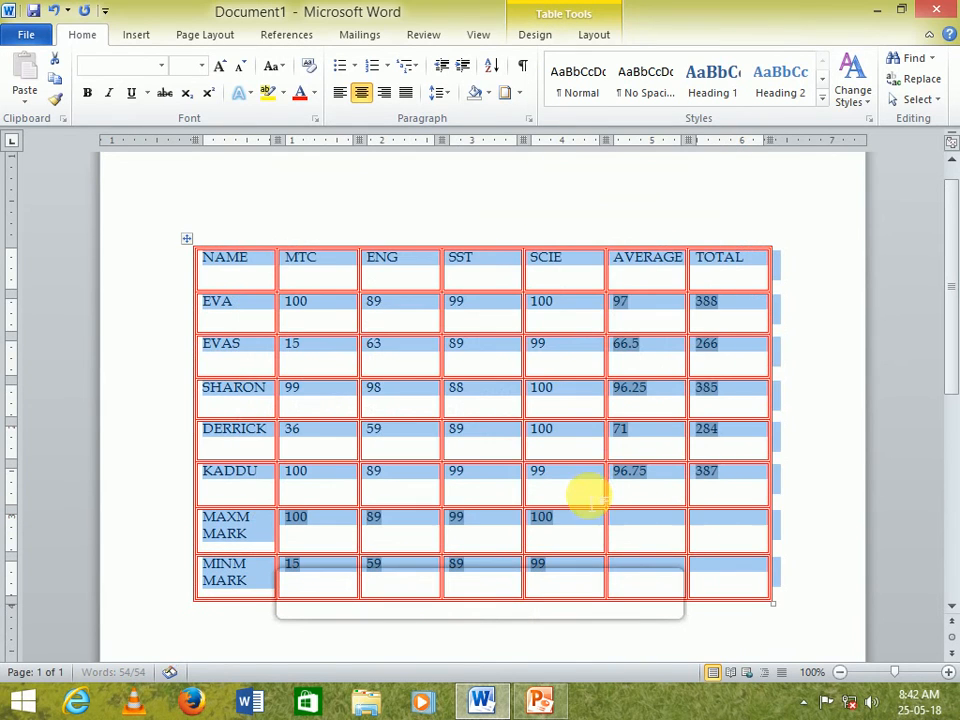
- Select all the marks, average and total cells and center their text horizontally
click(575, 522)
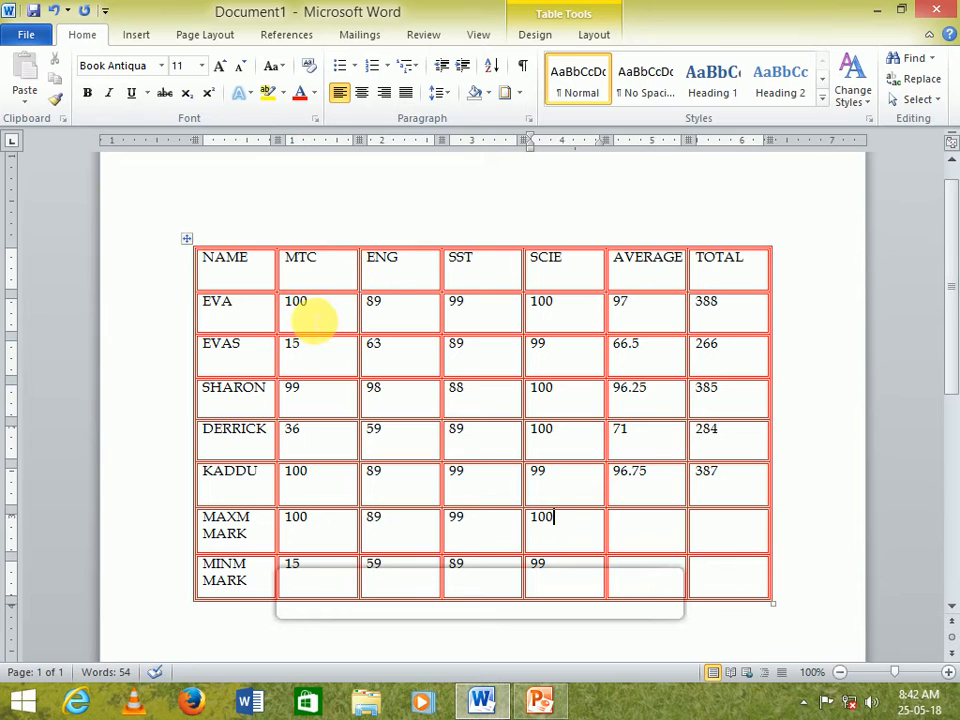
drag(300, 313, 718, 573)
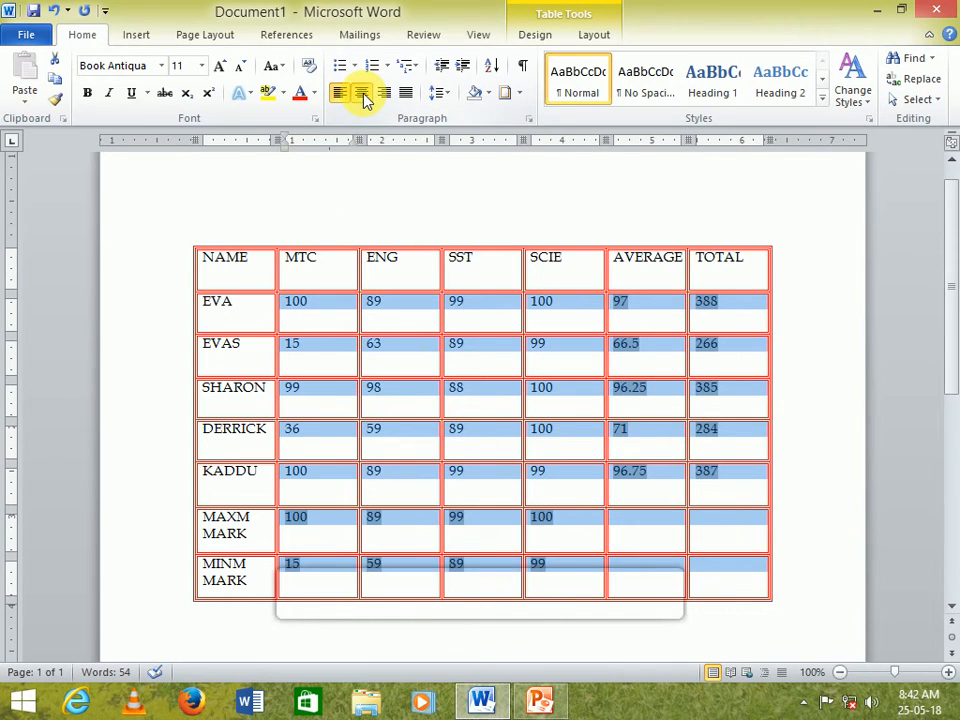
click(362, 93)
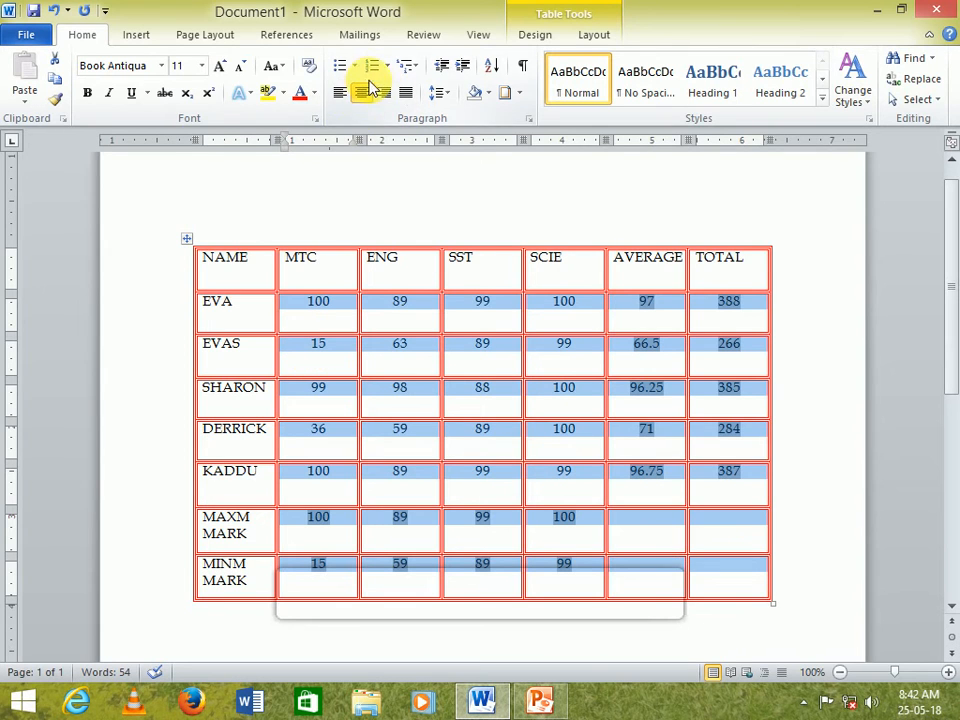
- Set the selected cells' alignment to Align Top Center
click(596, 35)
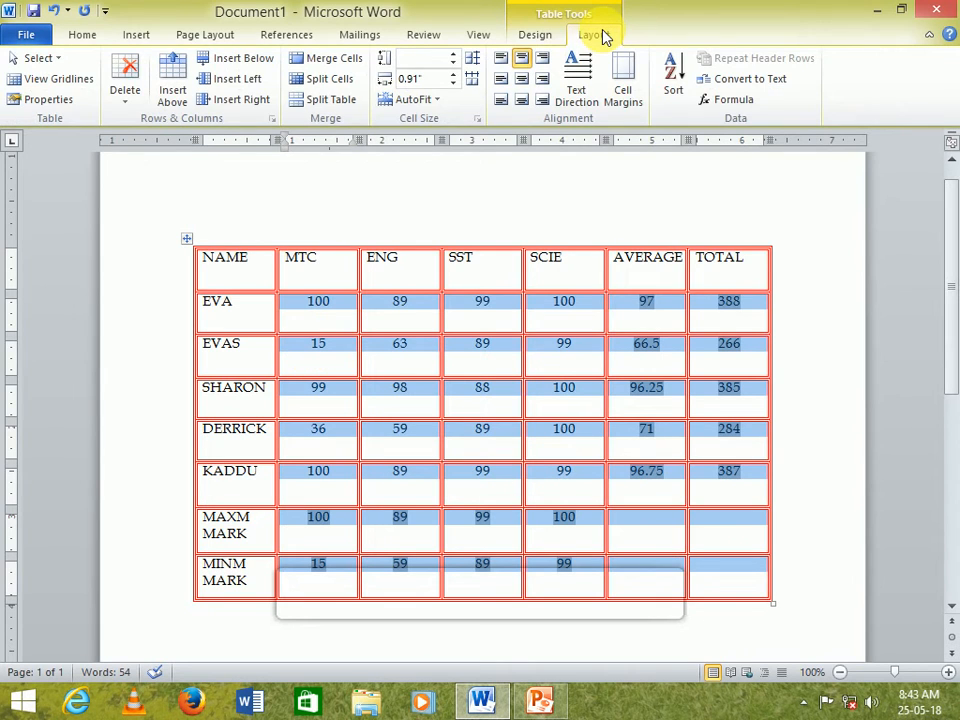
click(524, 88)
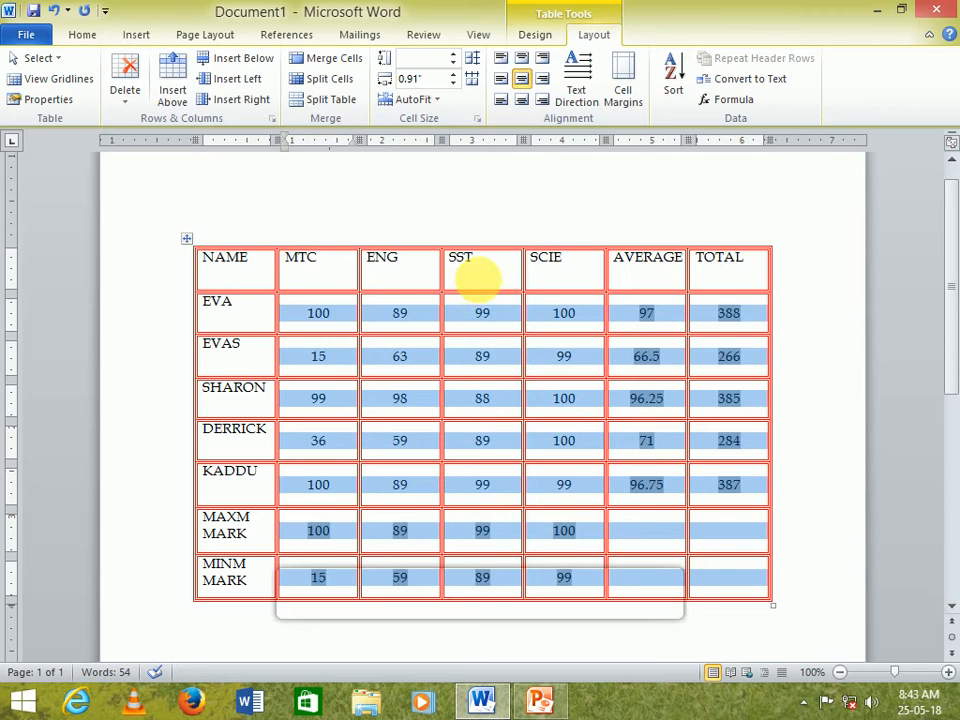
click(521, 62)
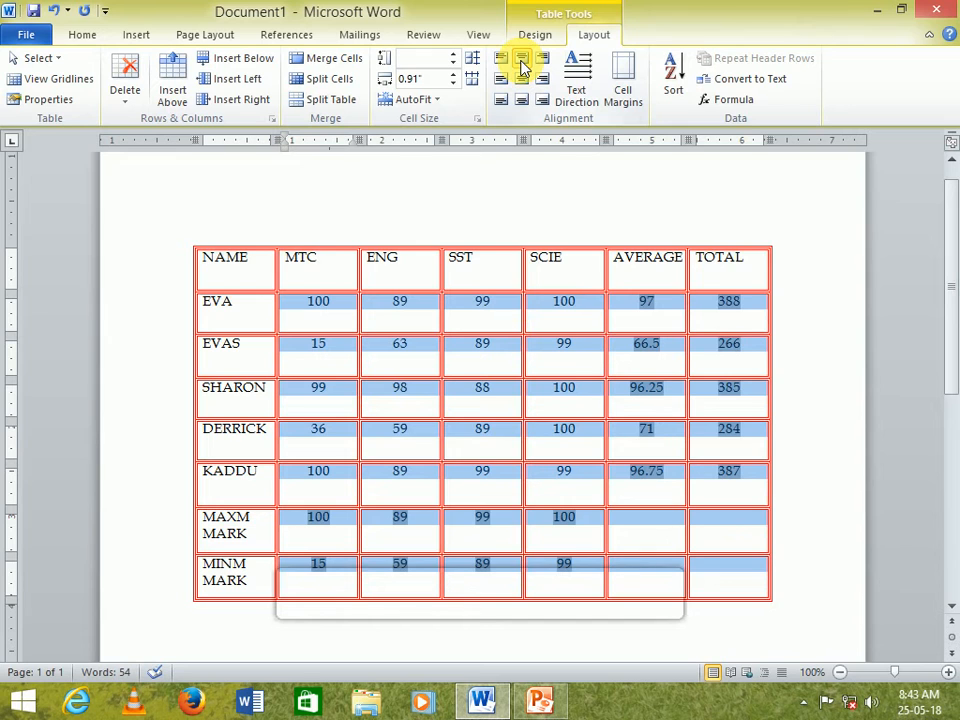
- Set the selected marks, average and total cells' alignment to Align Center
click(521, 101)
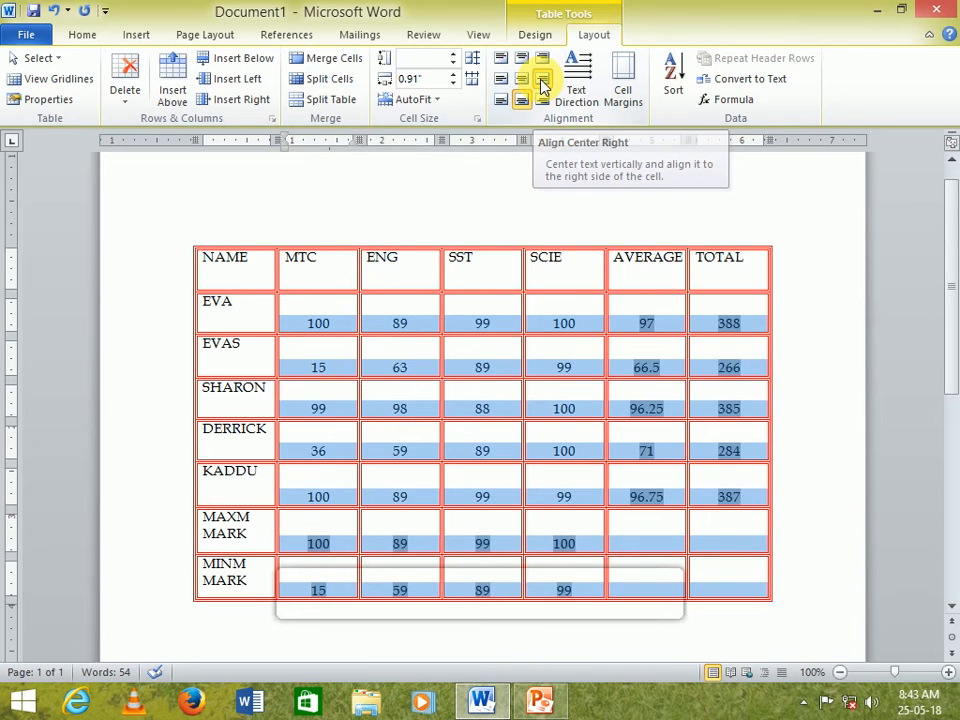
click(541, 82)
click(521, 79)
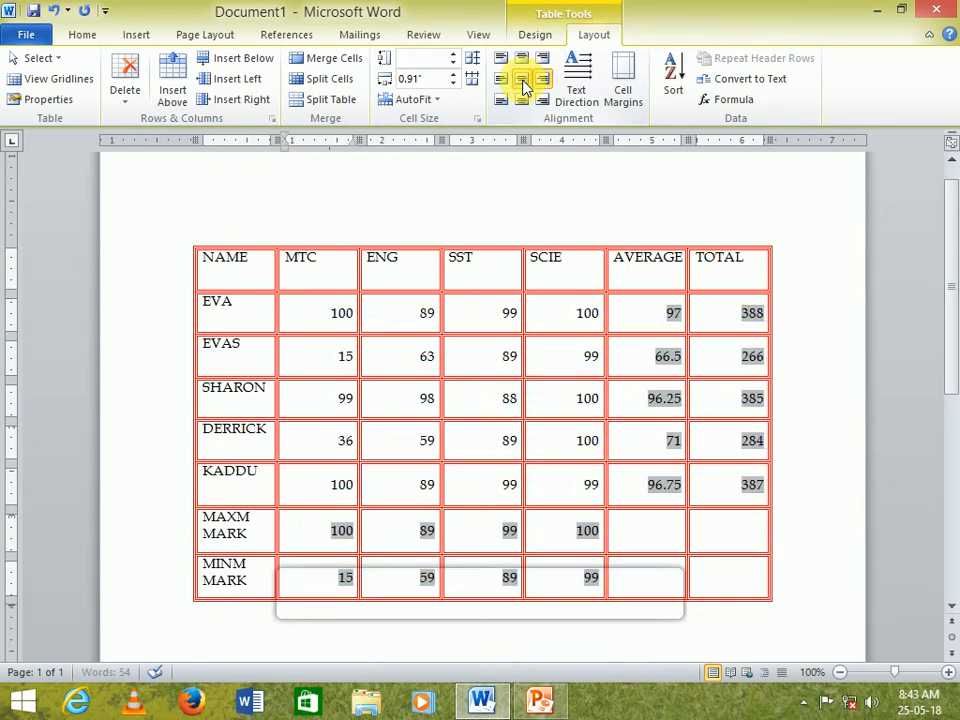
click(652, 538)
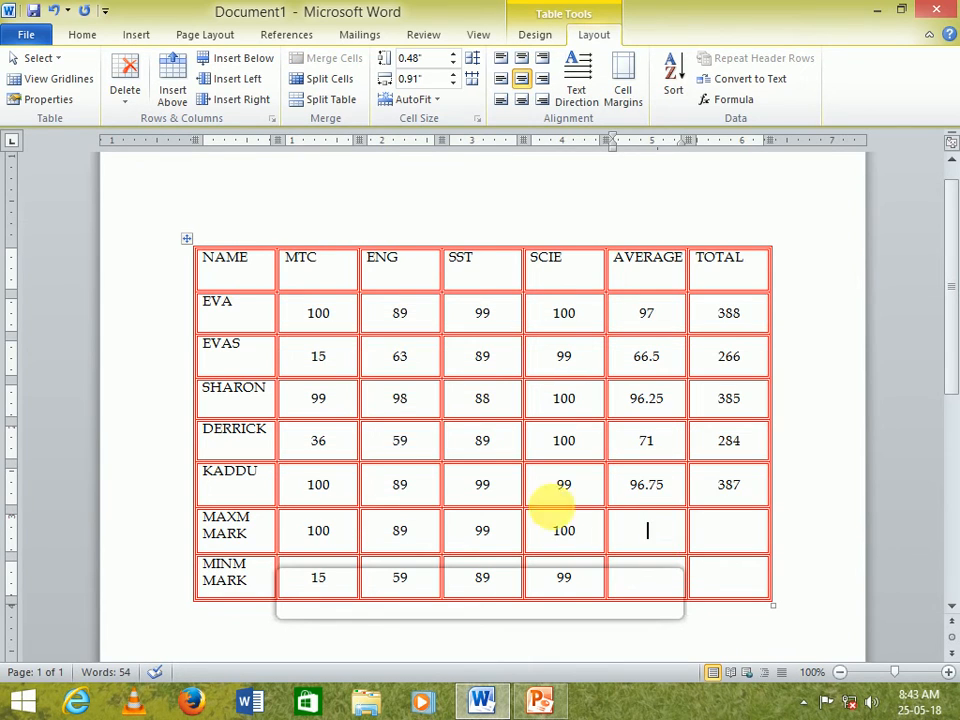
- Bold the student names in the first column
drag(225, 262, 231, 574)
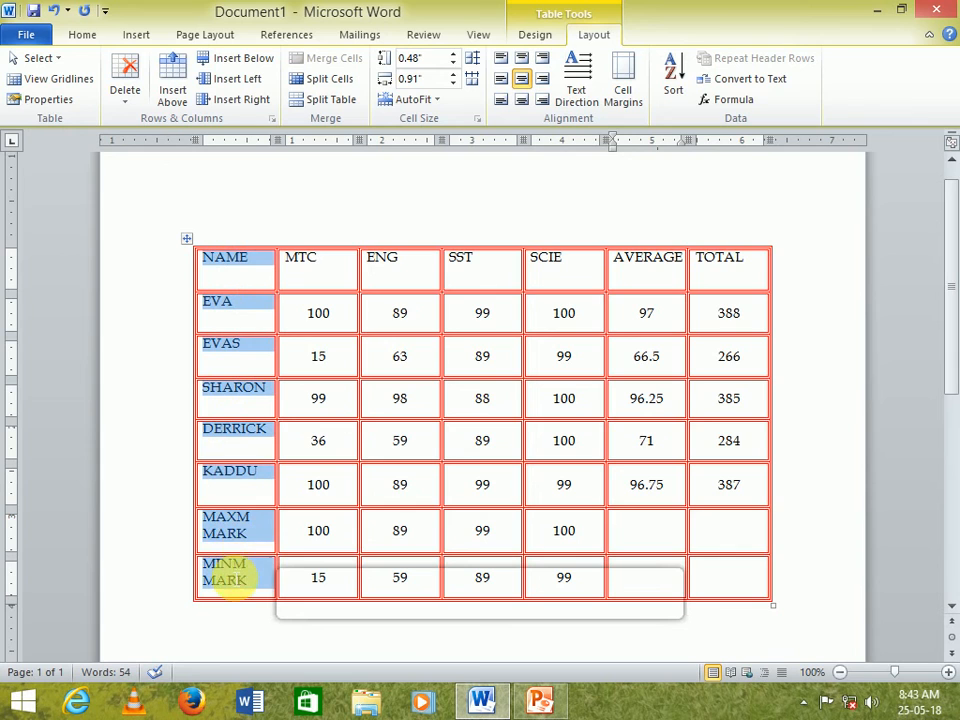
click(82, 35)
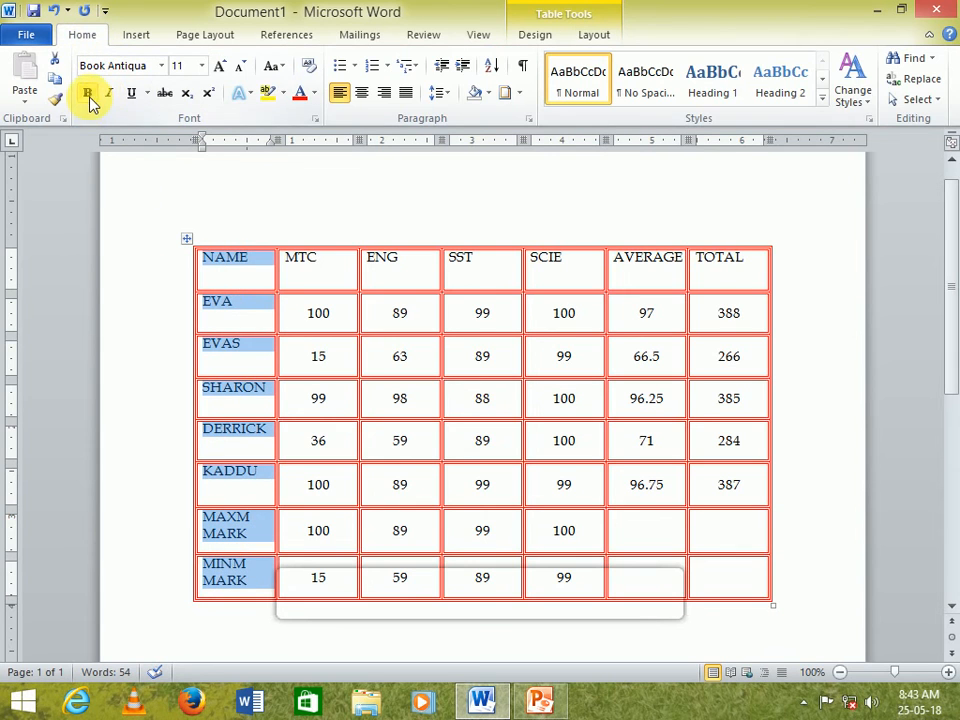
click(88, 92)
- Select the header row and apply Bold to it
click(256, 268)
drag(258, 270, 729, 274)
click(87, 92)
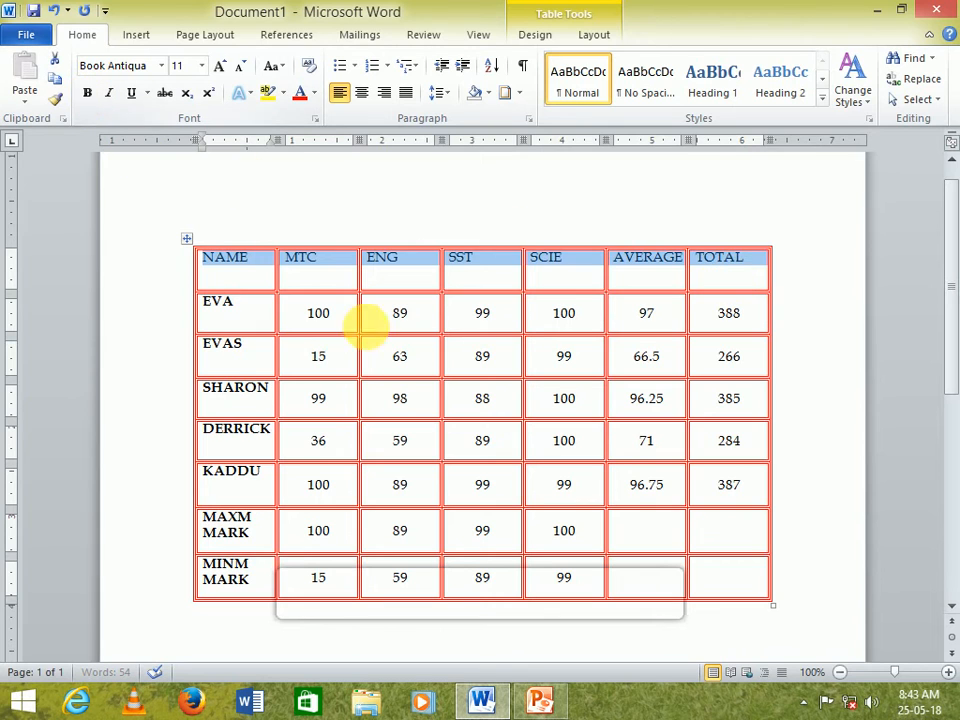
click(481, 398)
scroll(481, 398, down, 2)
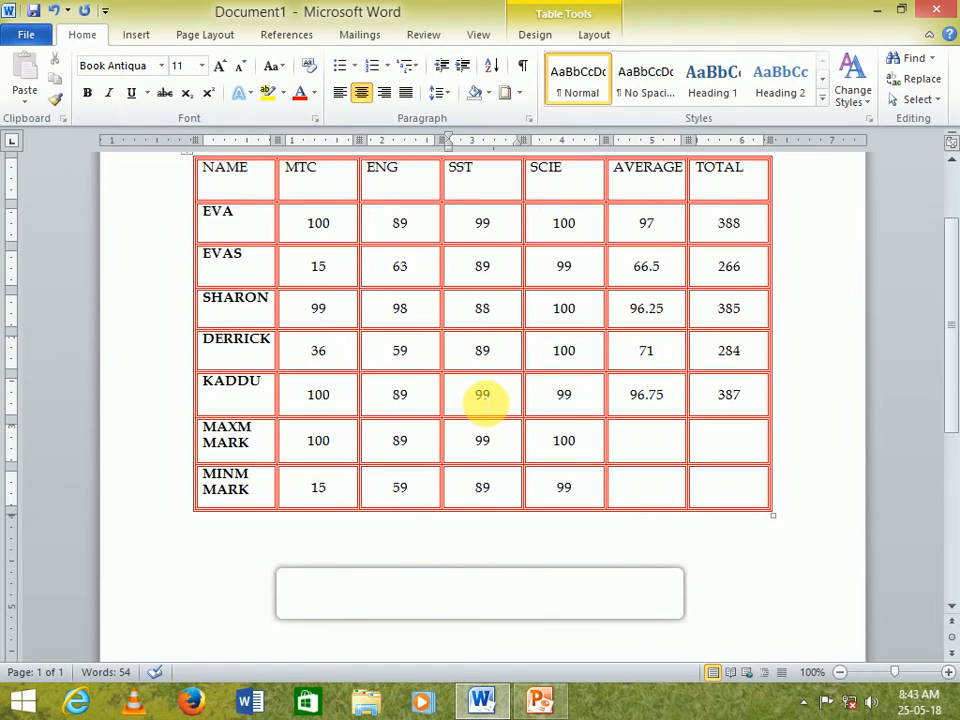
scroll(481, 398, up, 2)
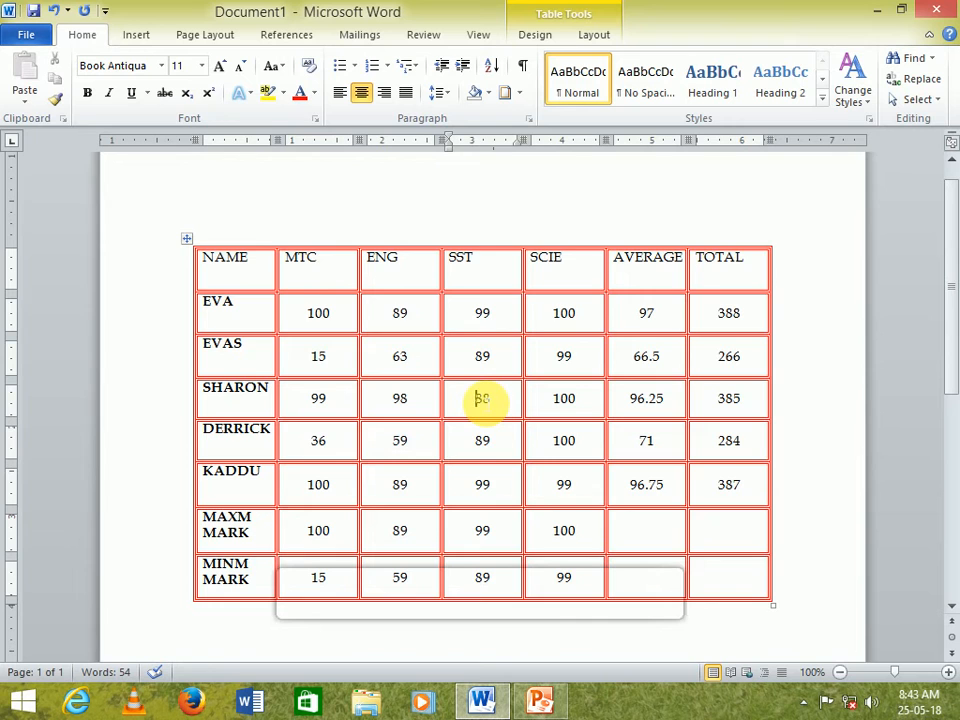
scroll(481, 398, down, 3)
scroll(483, 398, up, 2)
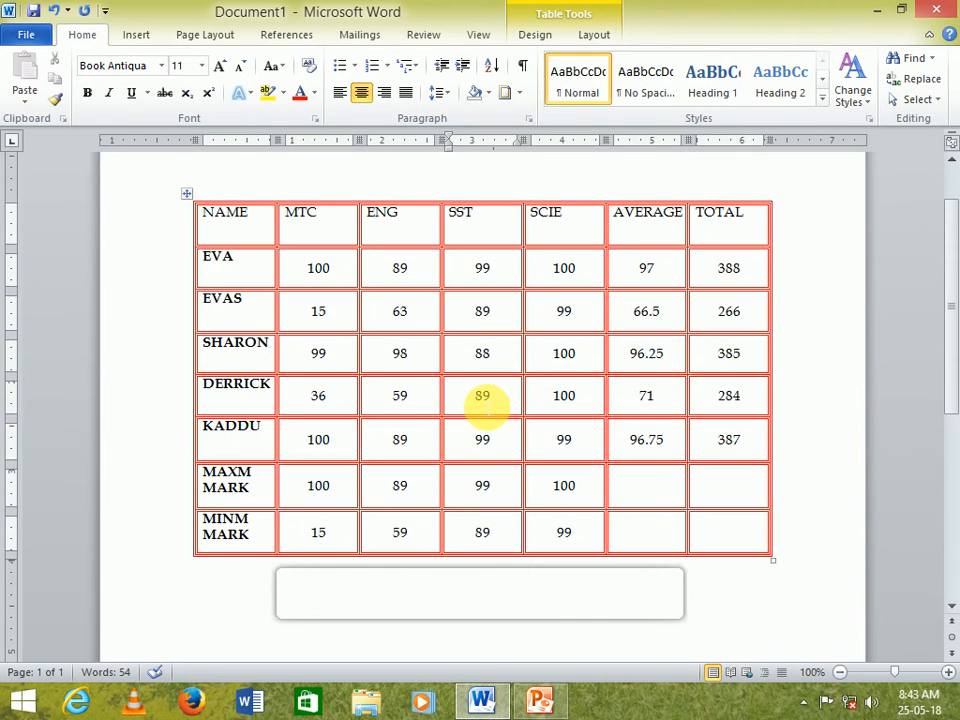
- Search Clip Art for BOOKS and insert the book clip art image into the table
click(136, 37)
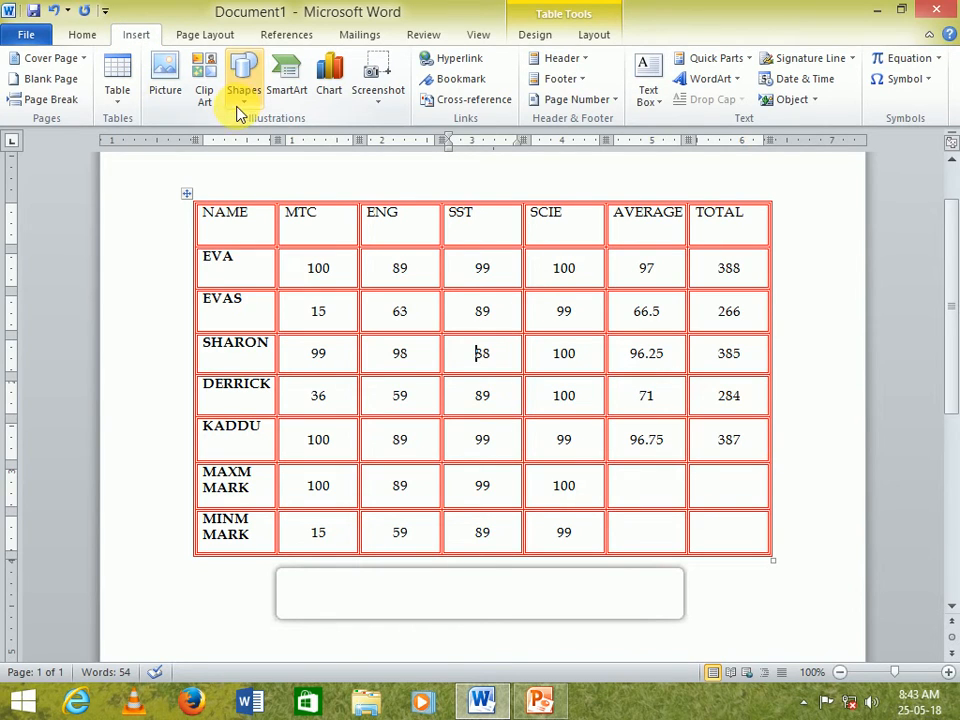
click(206, 88)
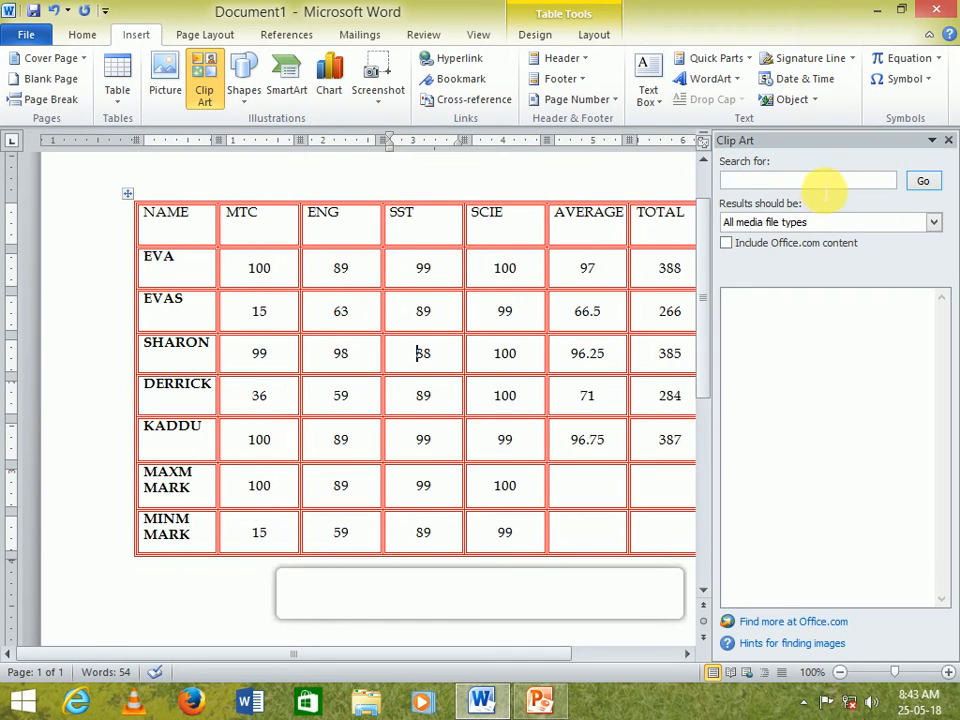
text(BOOKS)
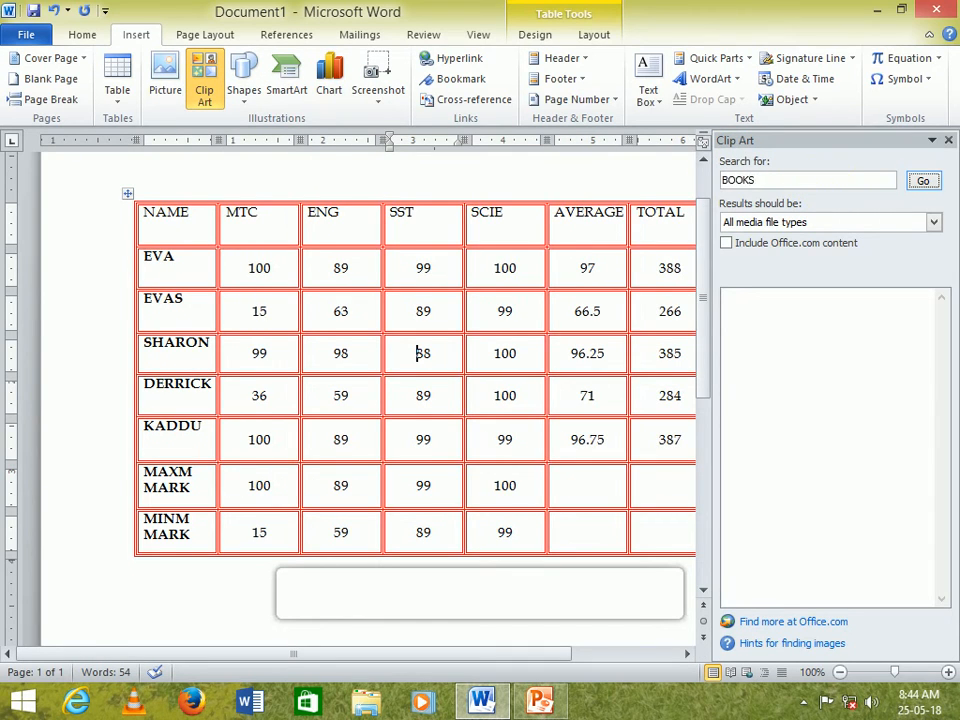
key(Return)
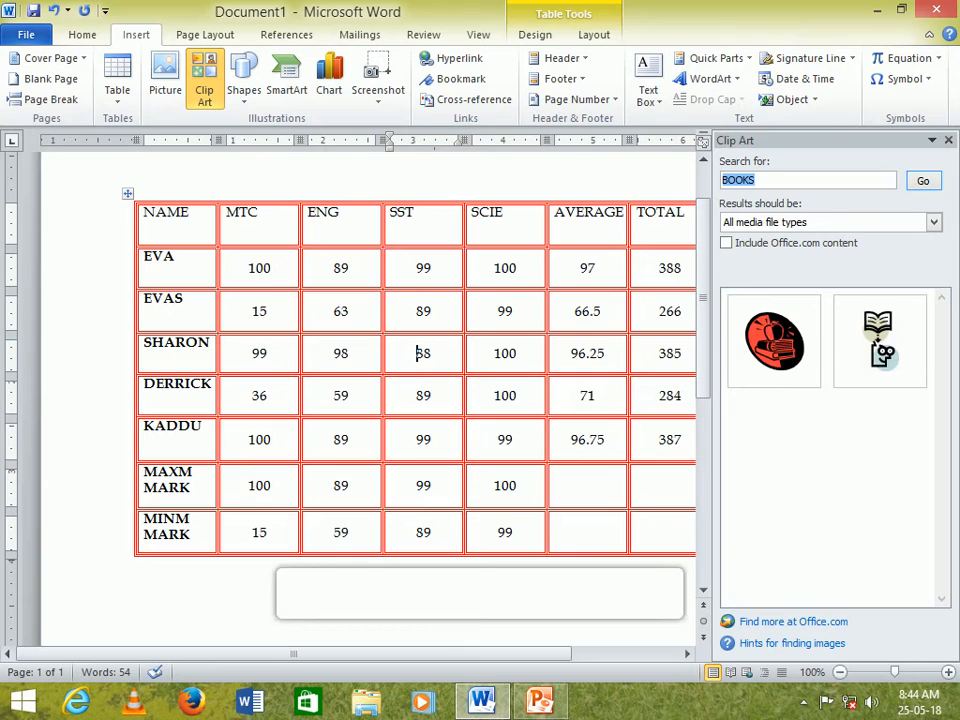
click(900, 321)
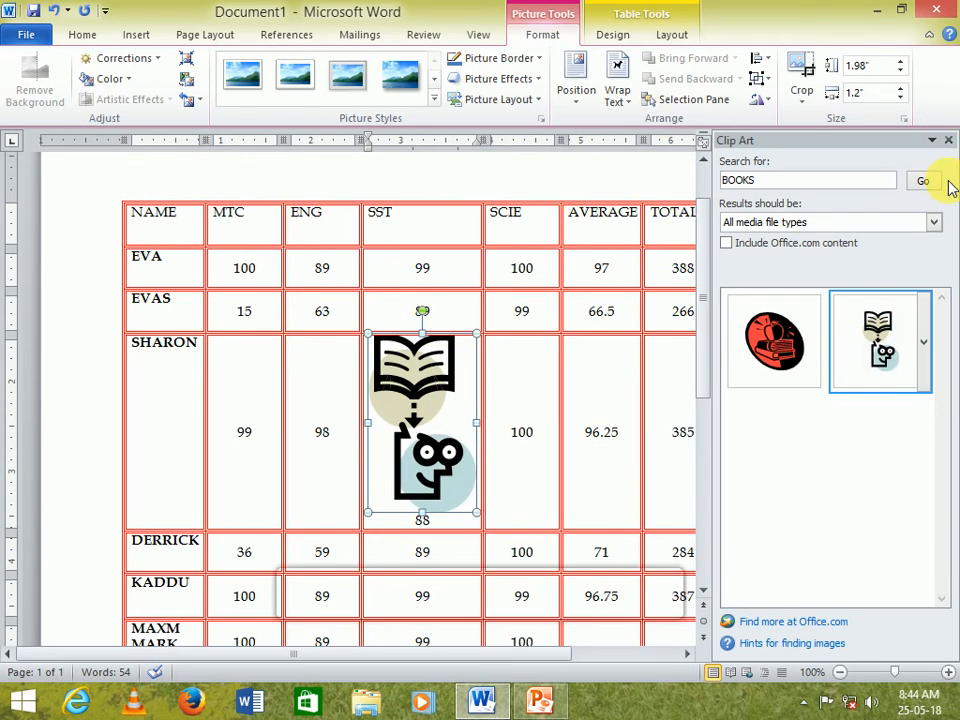
click(948, 140)
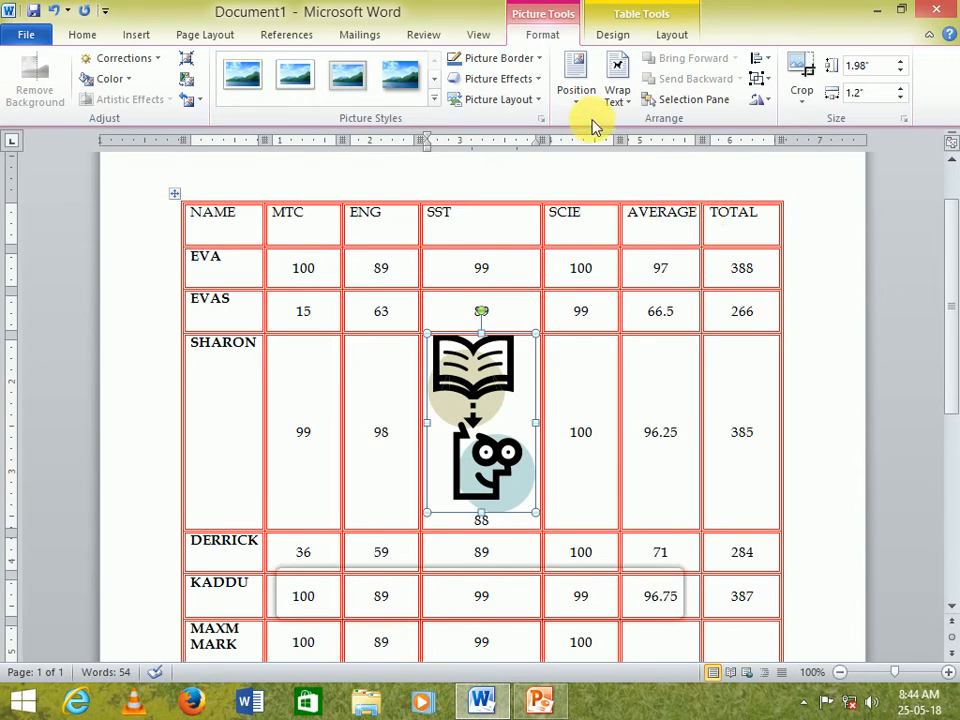
- Set the clip art's text wrapping to Behind Text and move it up over the SST column
click(615, 100)
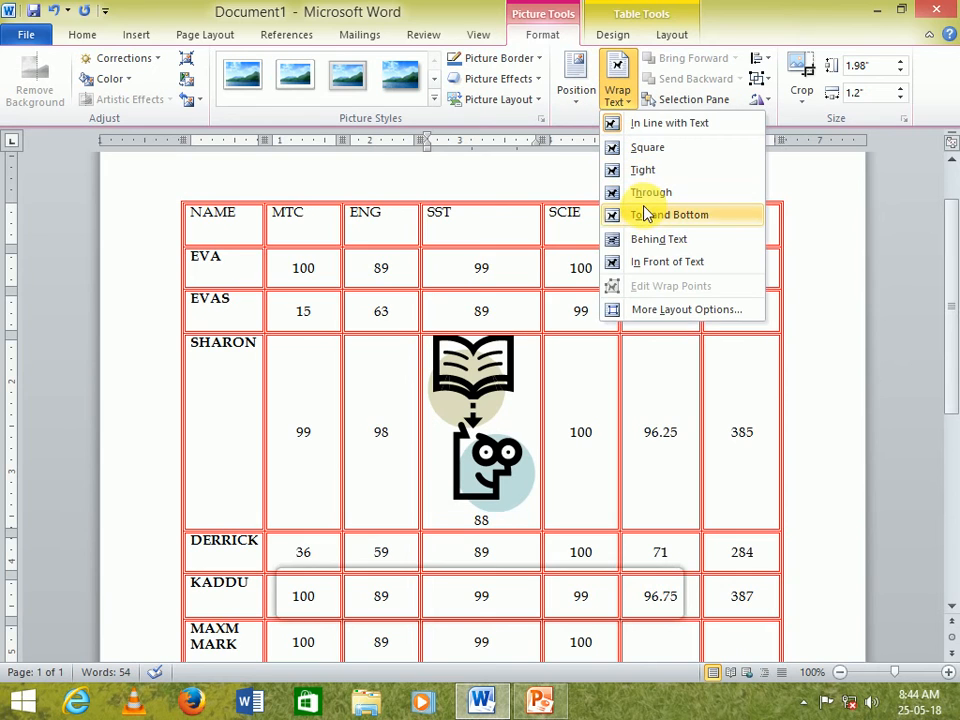
click(645, 240)
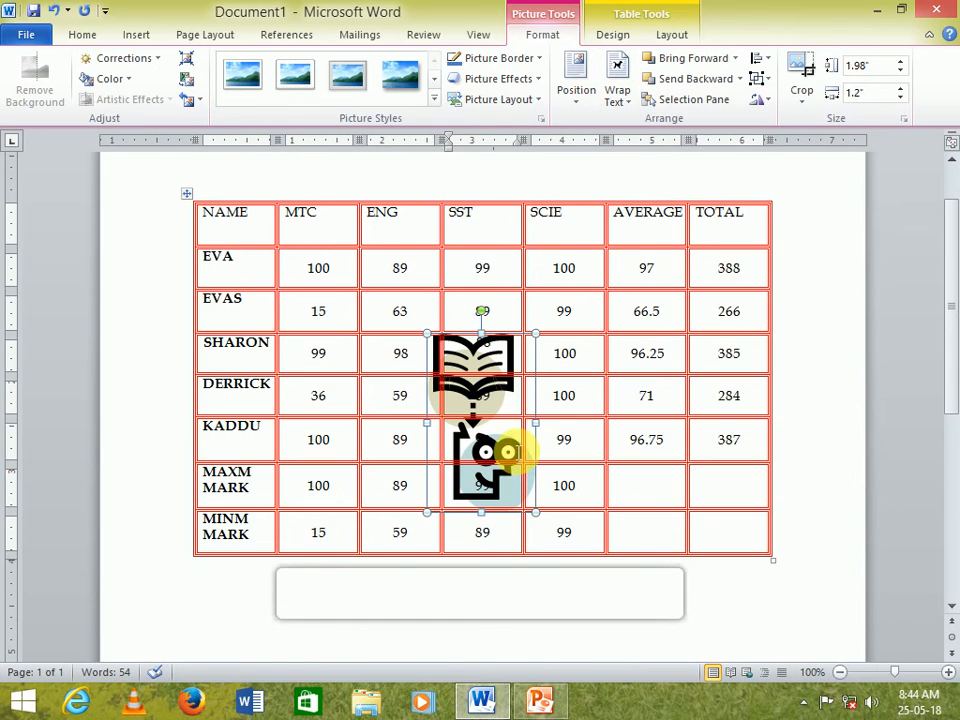
drag(514, 332, 537, 283)
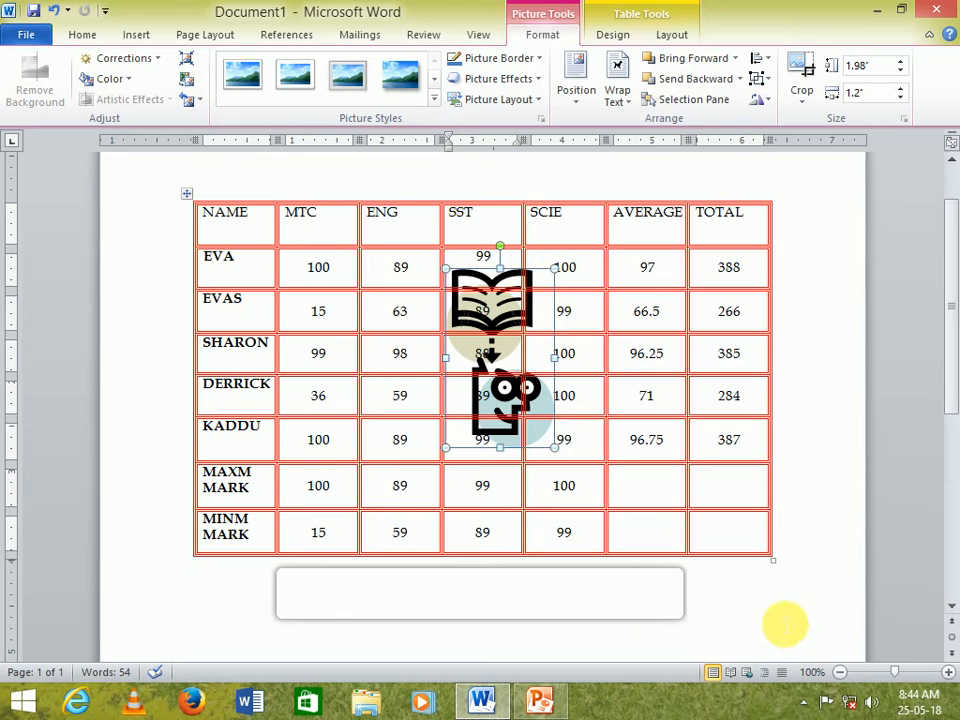
click(777, 617)
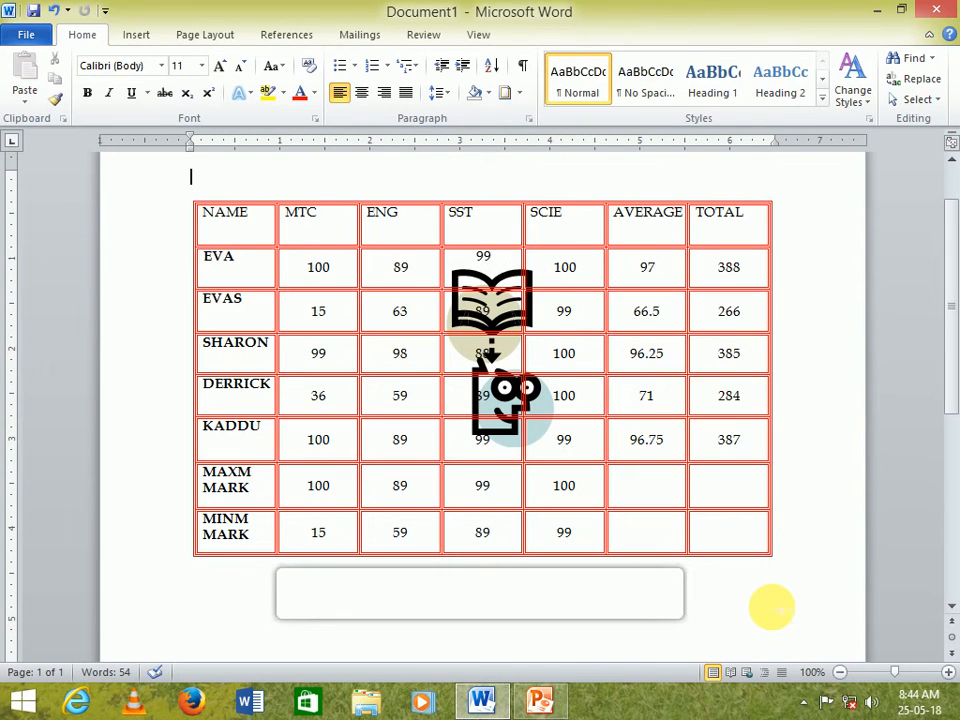
scroll(771, 607, down, 1)
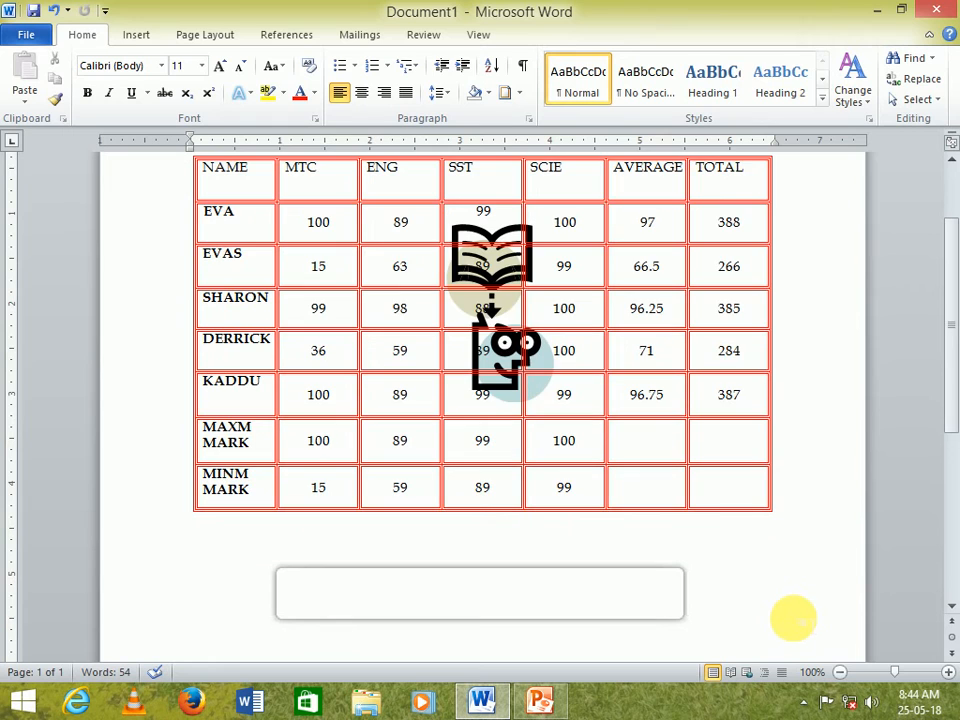
scroll(780, 617, up, 2)
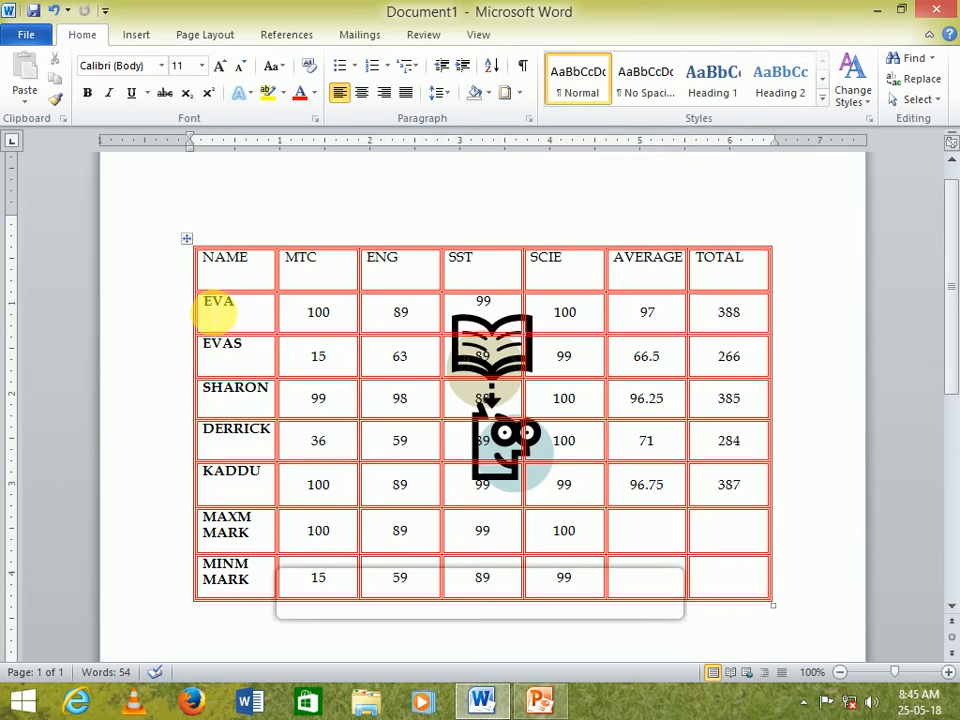
- Select EVA's row and shade it yellow
click(215, 313)
drag(215, 313, 761, 328)
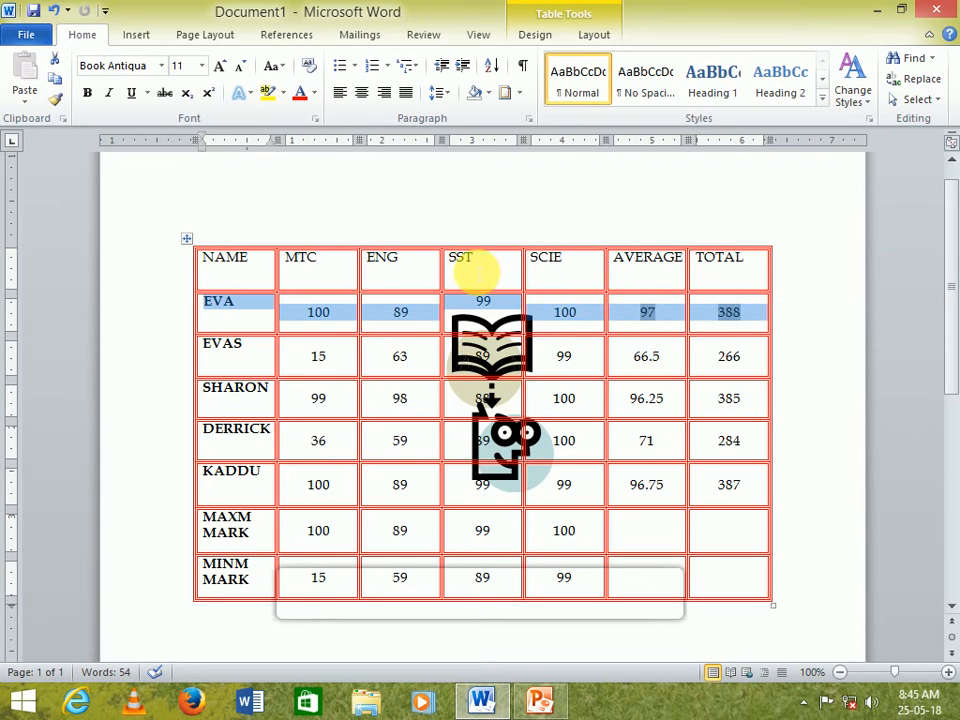
click(519, 93)
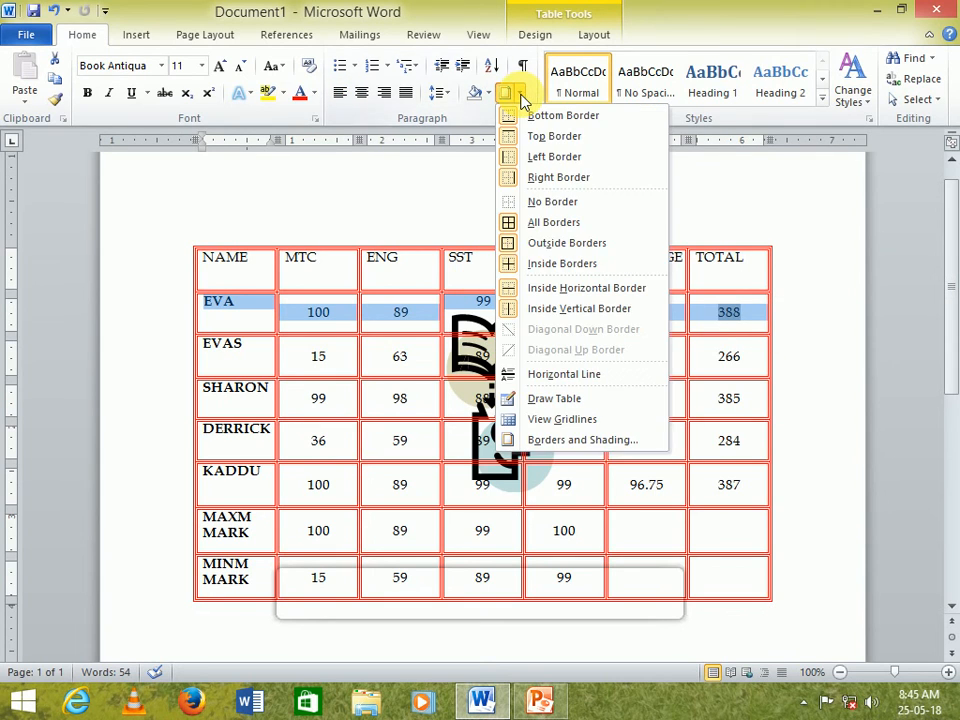
click(574, 440)
click(398, 184)
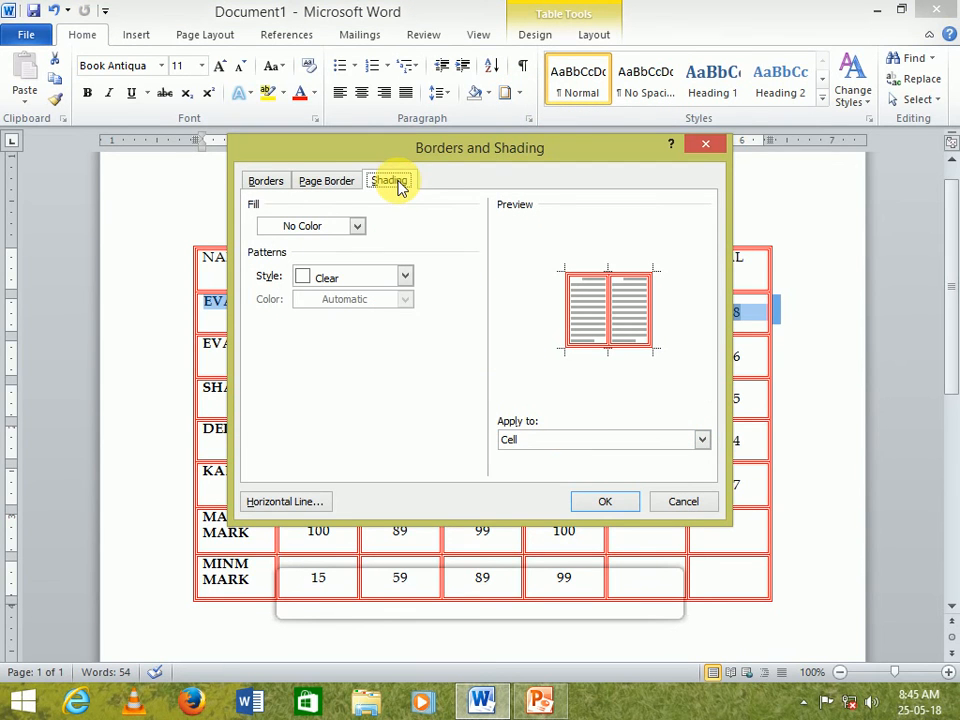
click(718, 147)
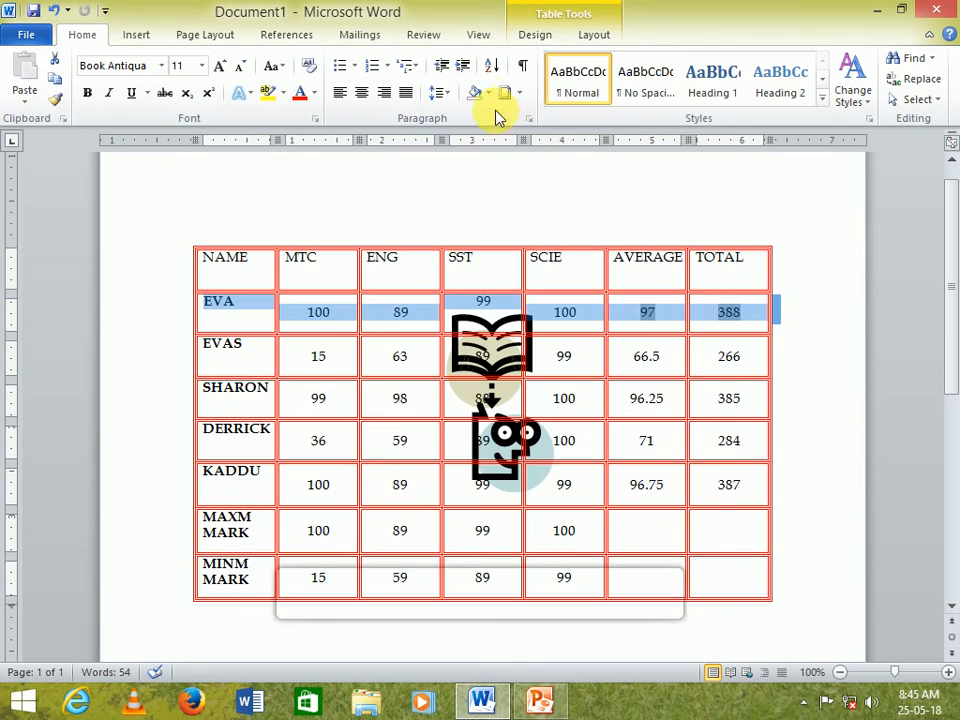
click(492, 95)
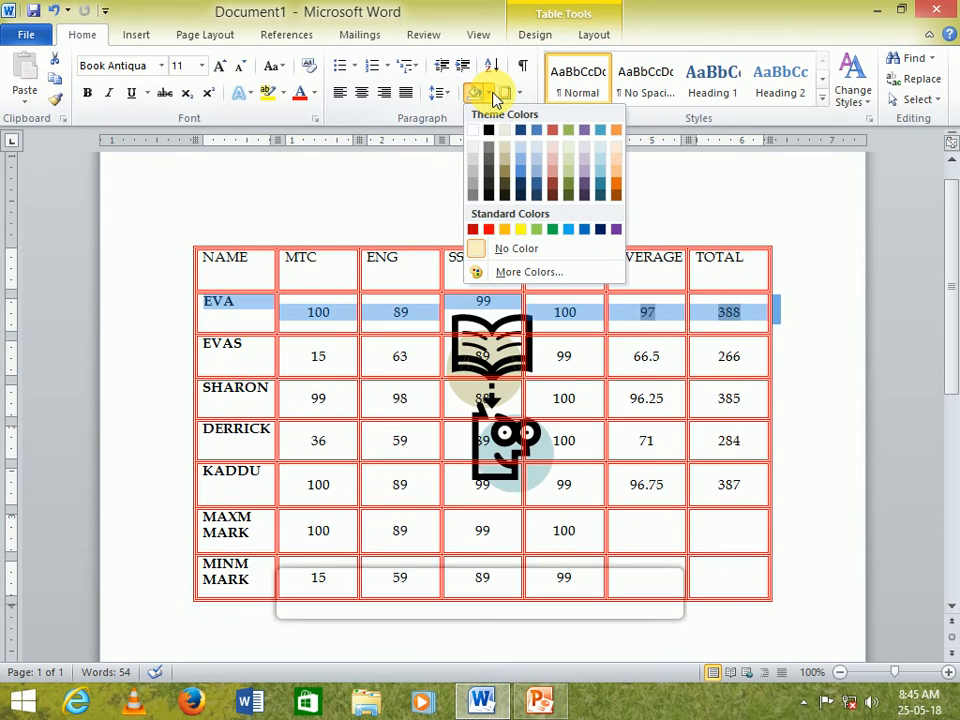
click(520, 229)
click(680, 483)
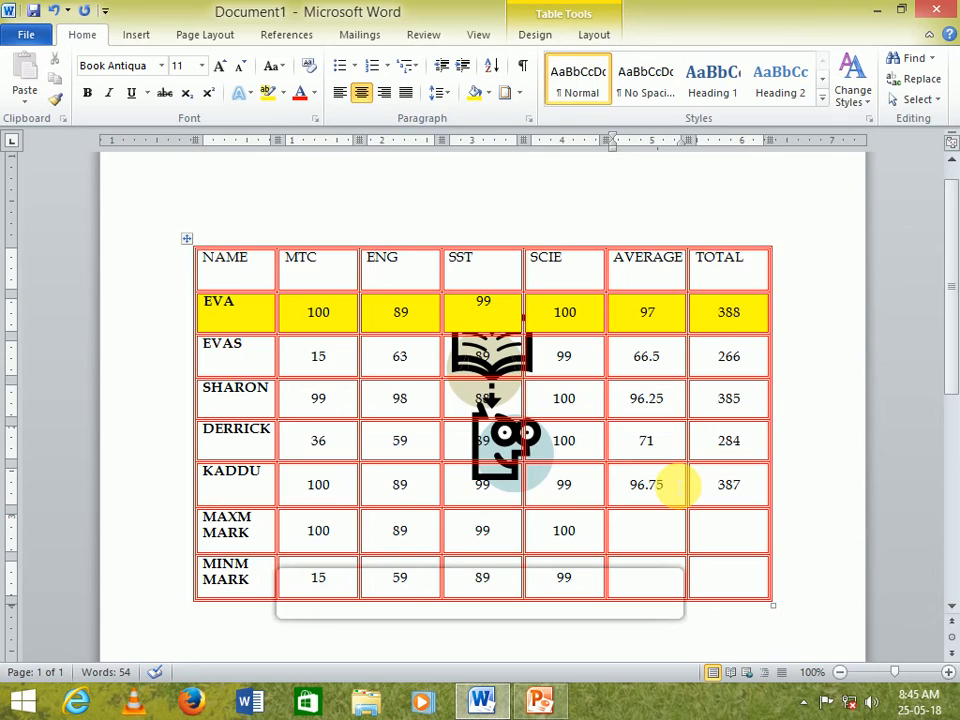
- Highlight the ENG heading in yellow
click(409, 266)
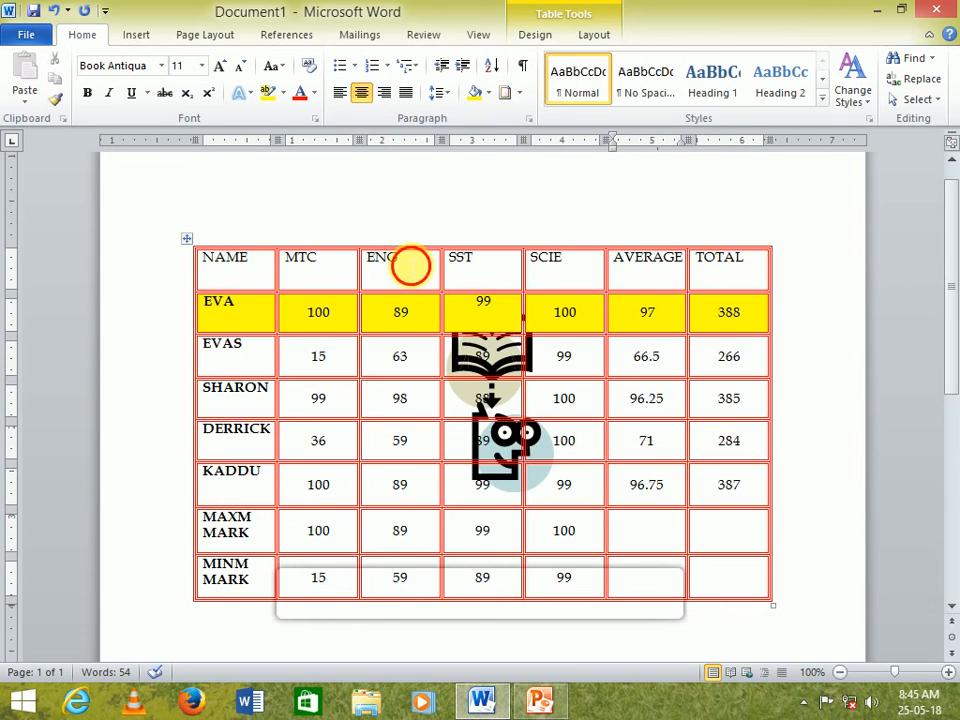
double_click(385, 262)
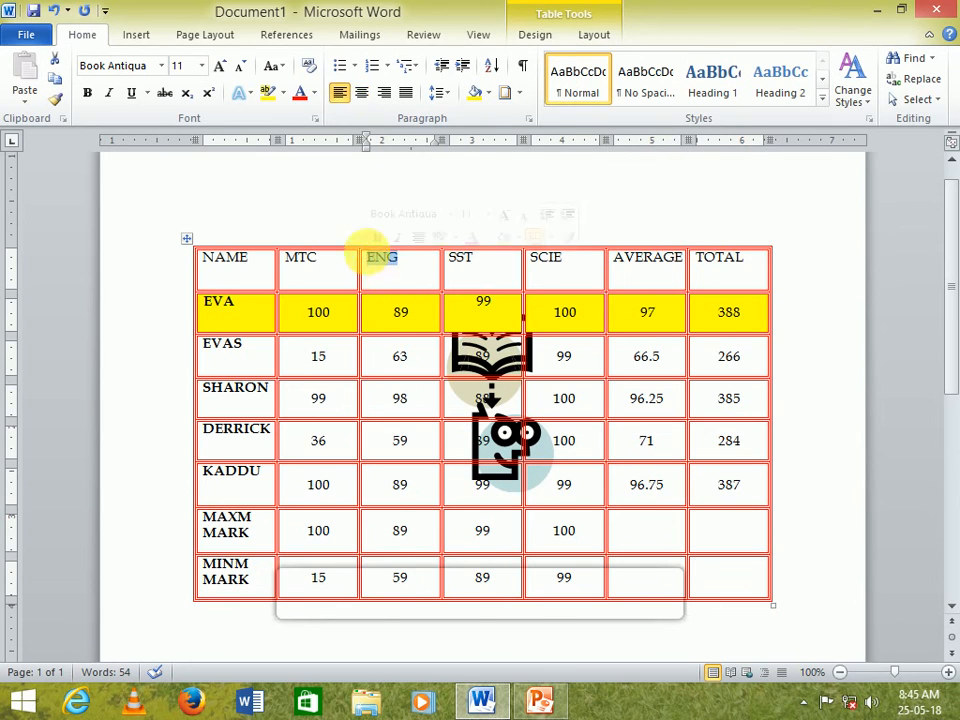
click(283, 93)
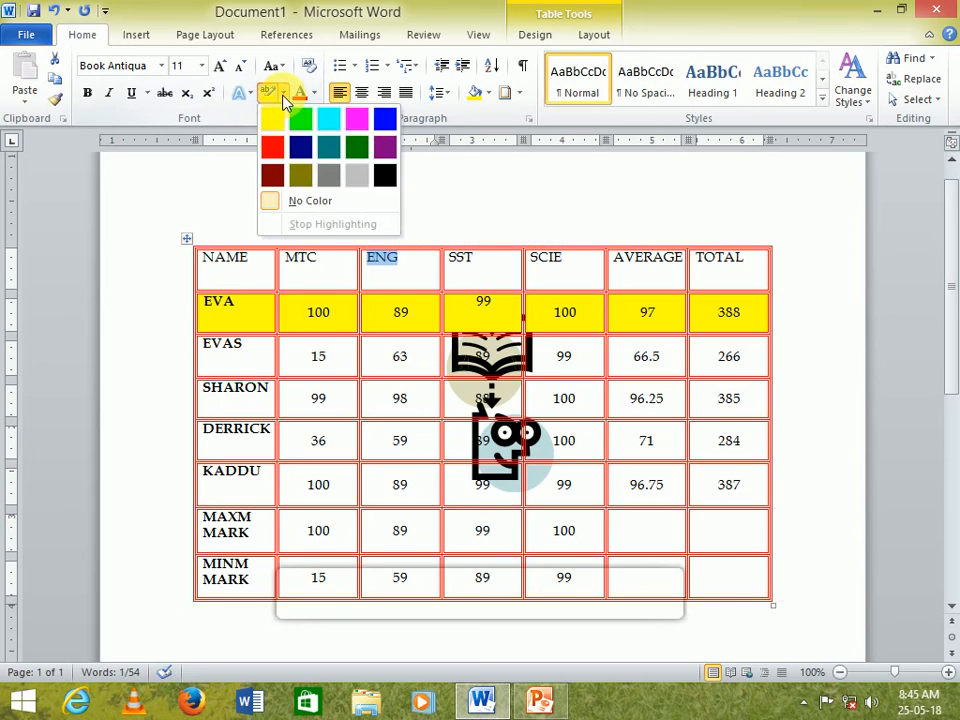
click(272, 119)
click(399, 356)
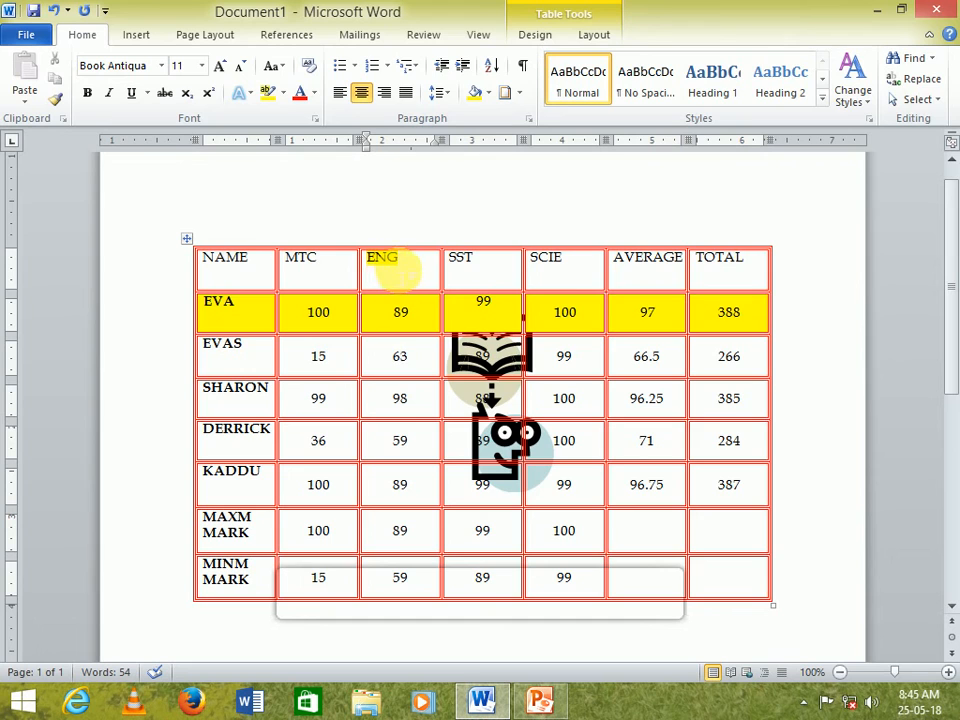
- Remove the highlight from the ENG heading
click(412, 268)
double_click(381, 258)
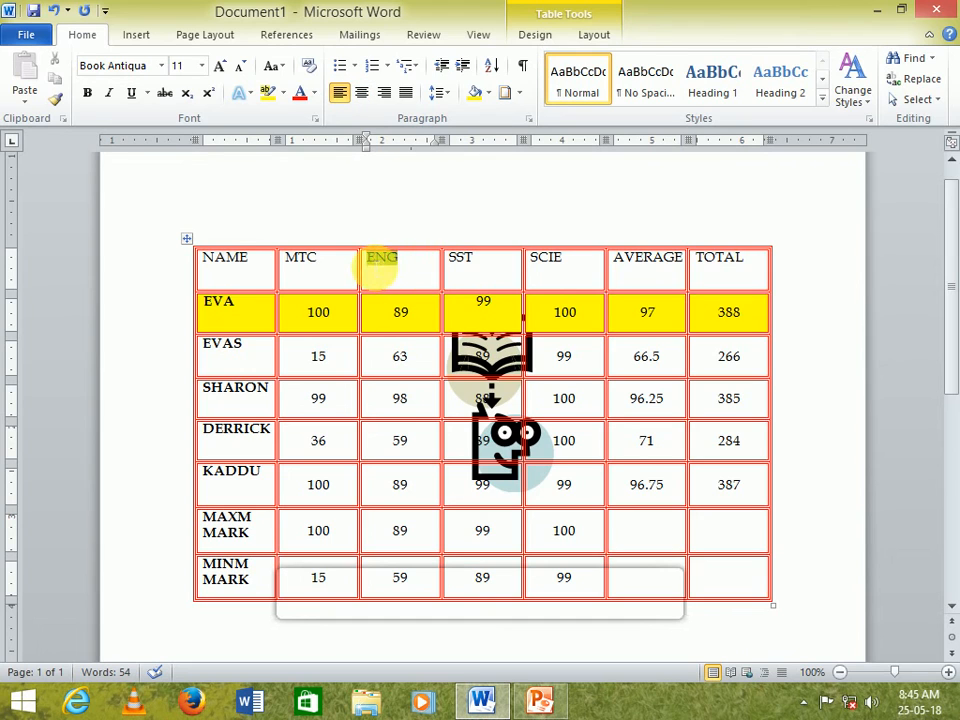
click(282, 93)
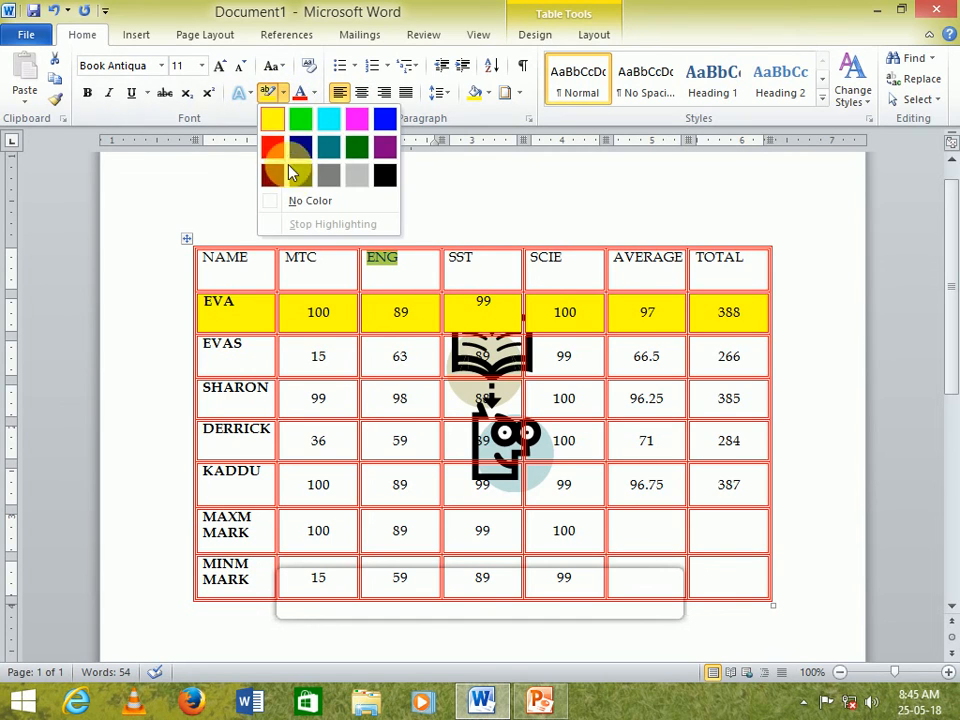
click(294, 203)
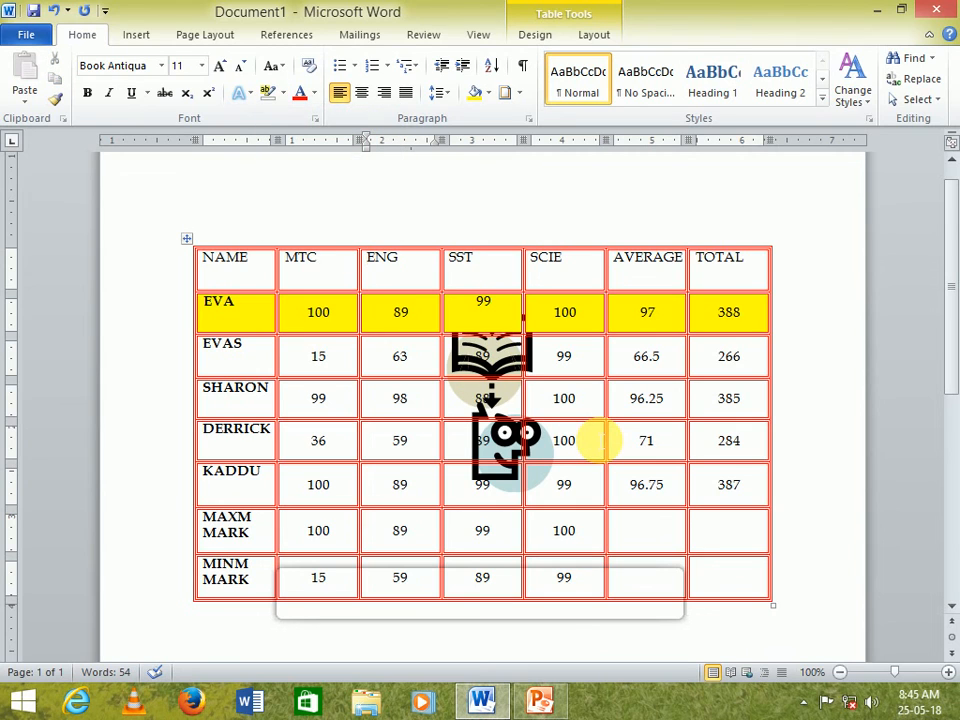
click(590, 440)
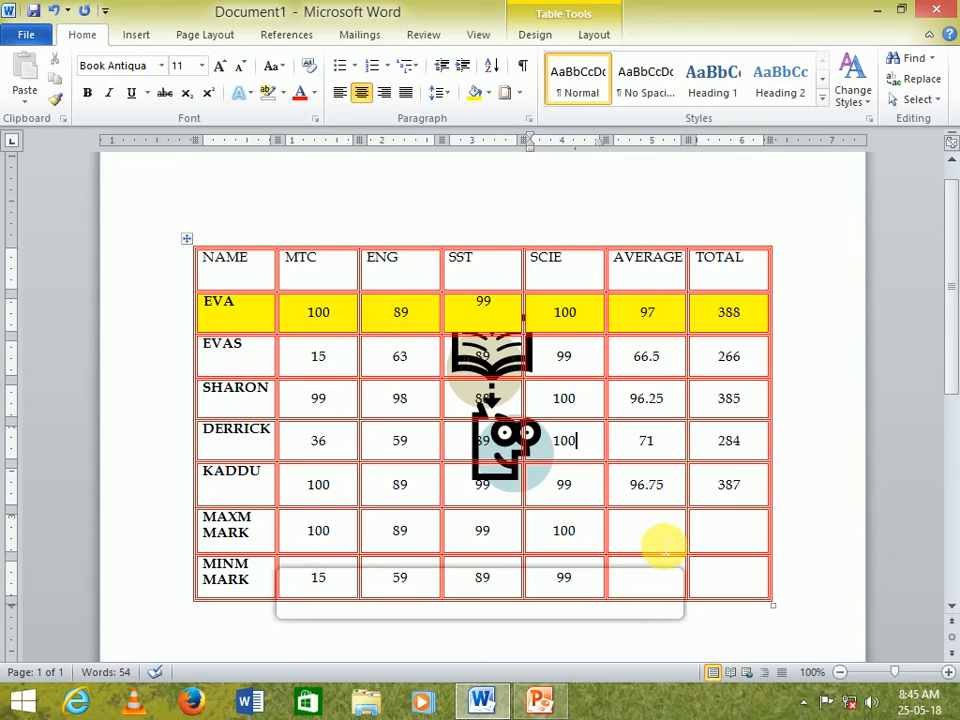
- Merge the four empty AVERAGE and TOTAL cells of the MAXM MARK and MINM MARK rows into one cell
drag(660, 546, 748, 578)
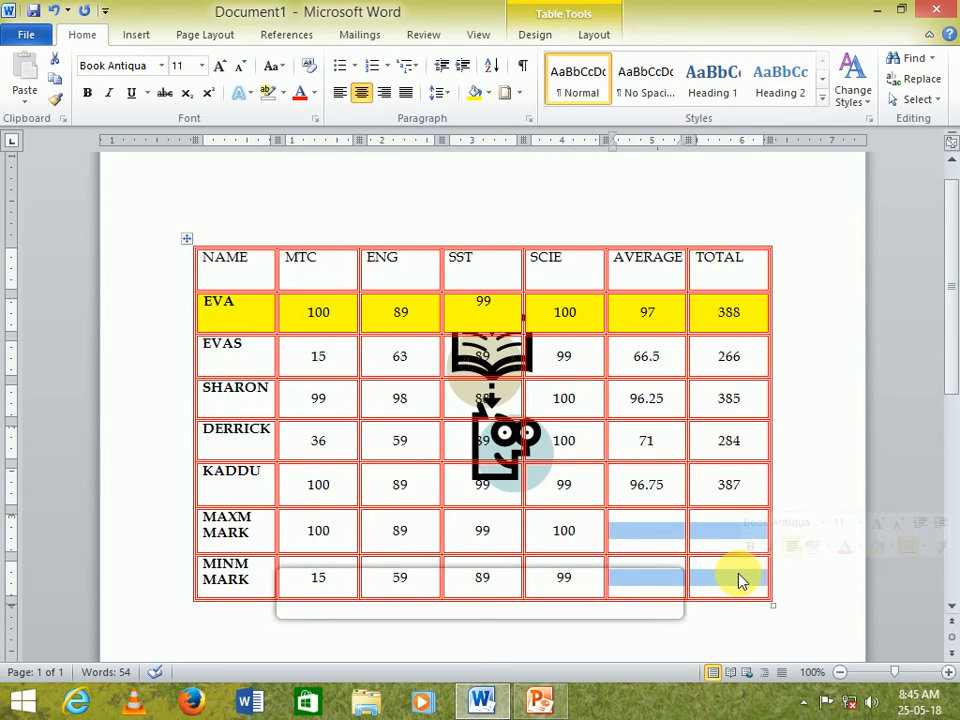
right_click(652, 542)
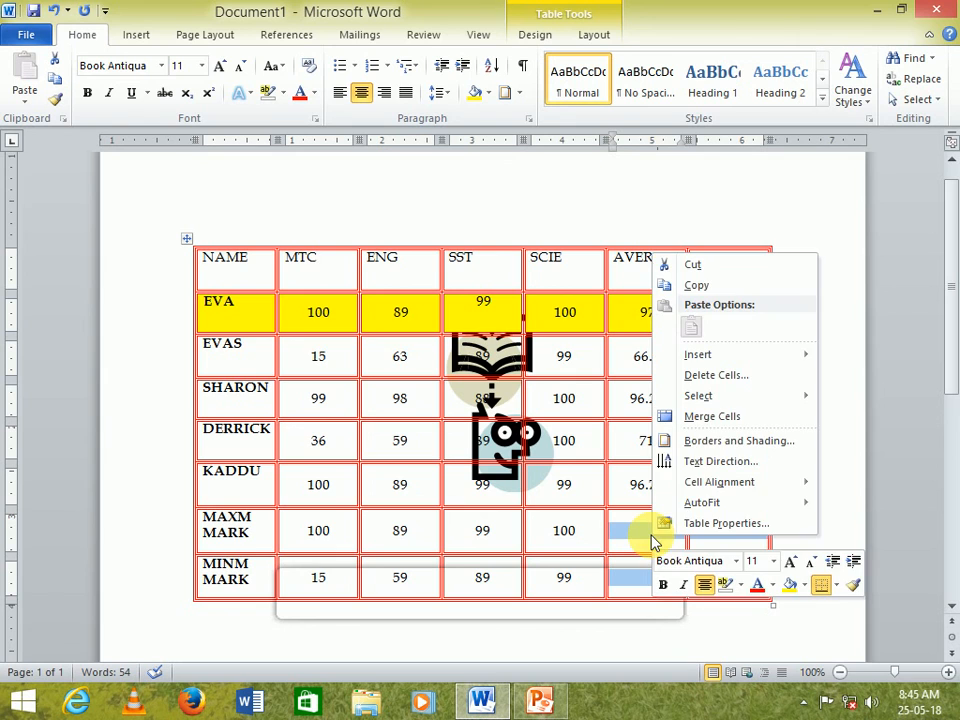
click(710, 416)
click(715, 572)
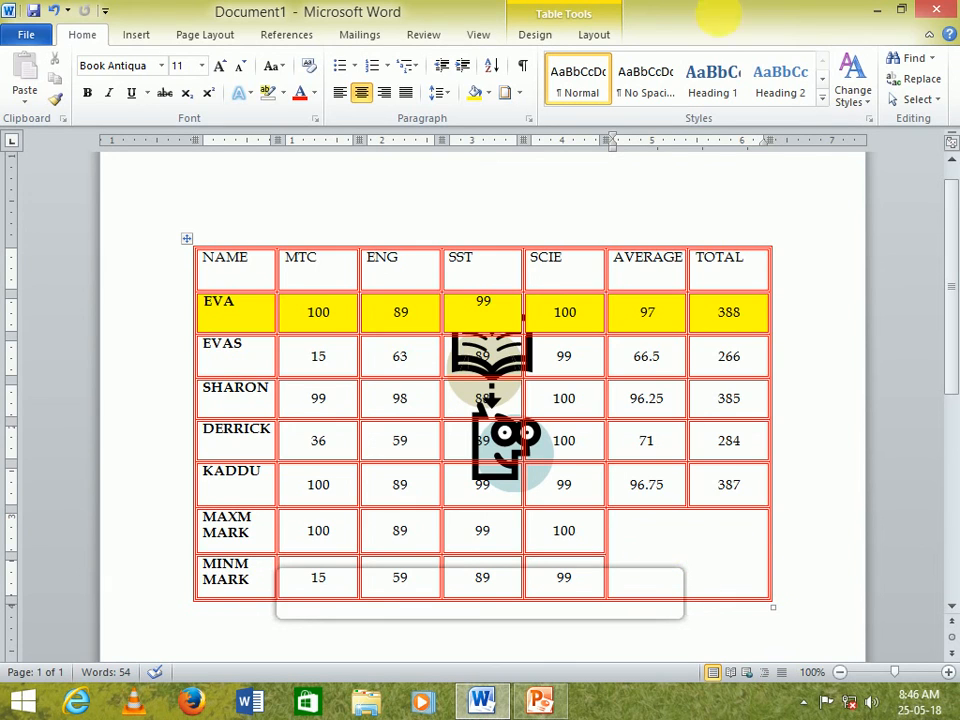
- Try splitting the merged cell into 2 columns by 2 rows, then into 3 columns, undoing each split
click(608, 34)
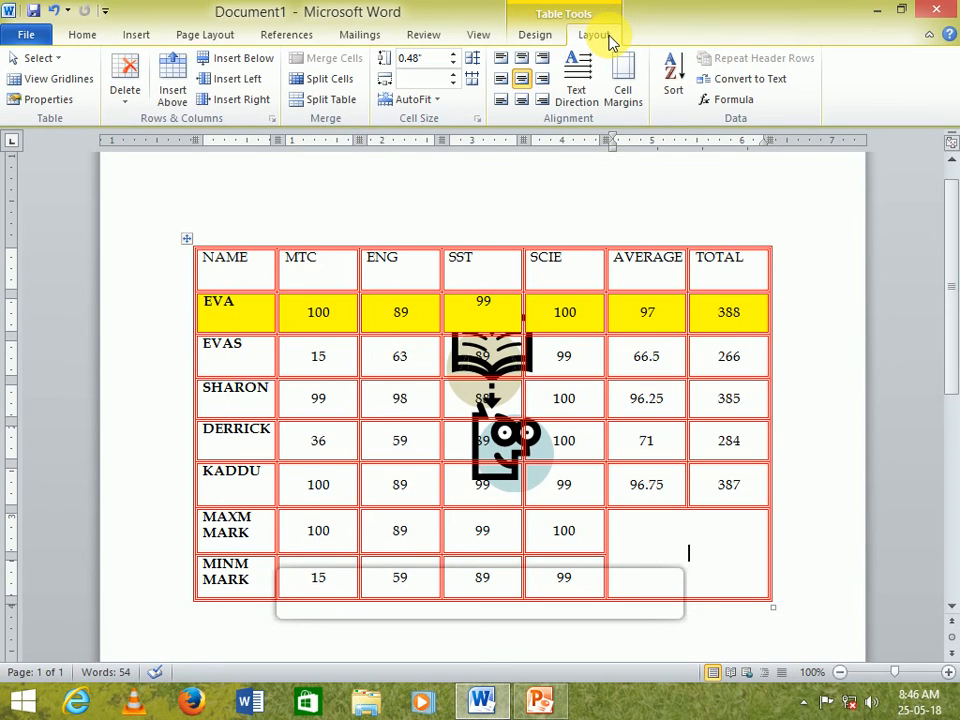
click(338, 84)
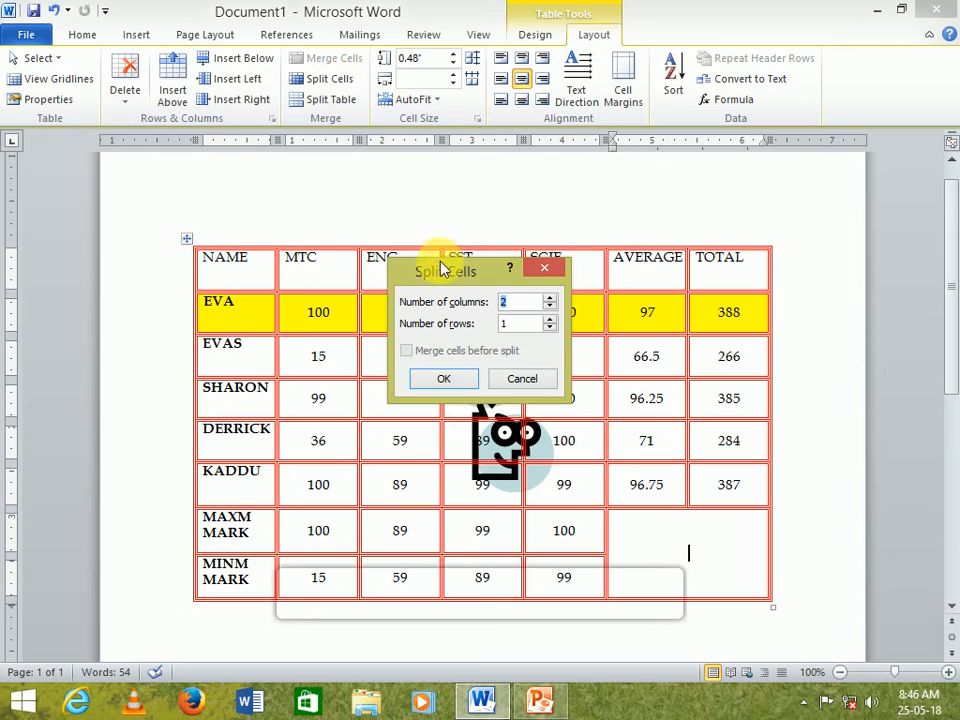
drag(439, 266, 371, 238)
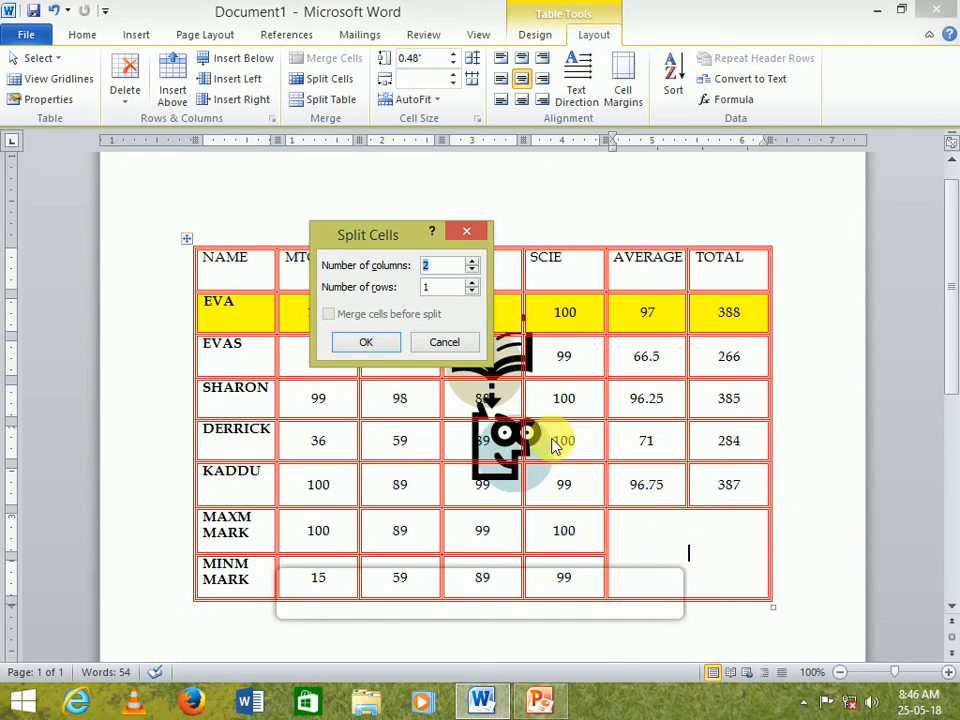
click(471, 284)
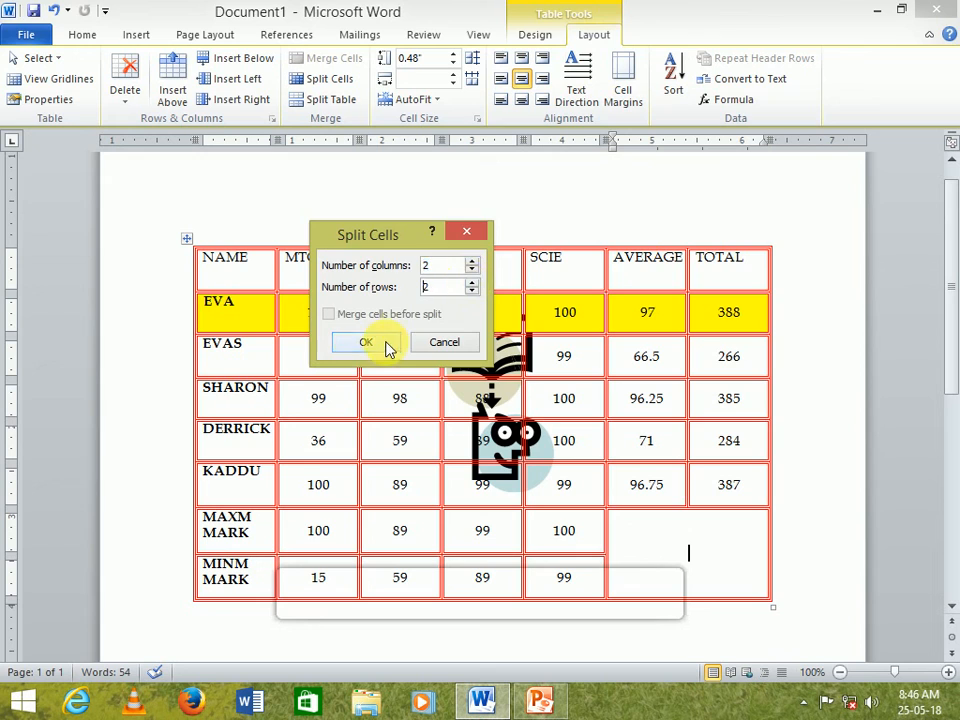
click(384, 342)
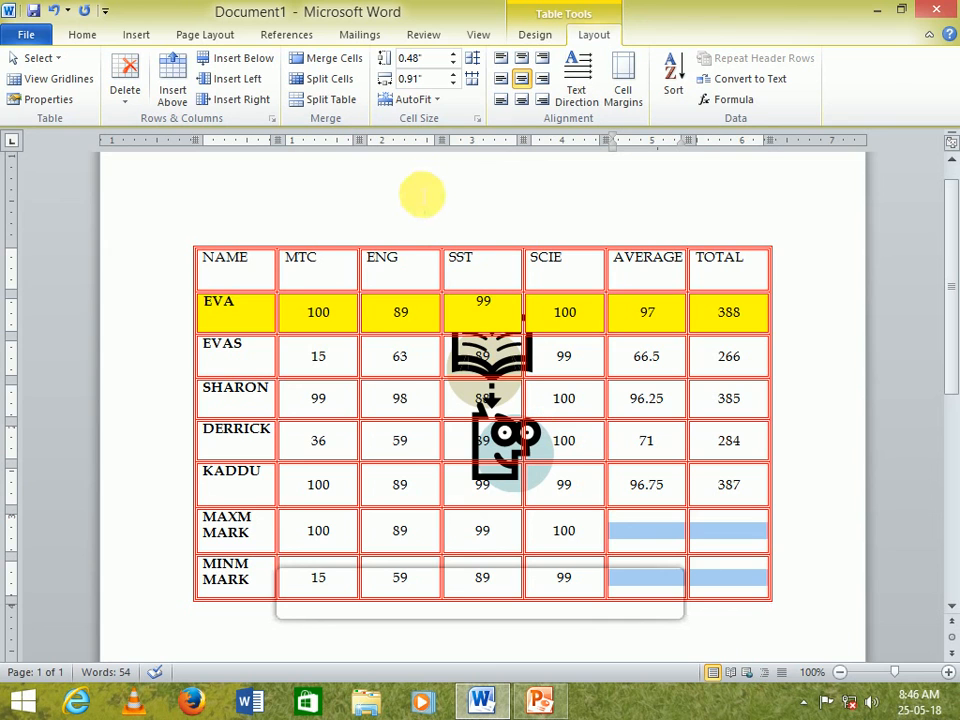
key(ctrl+z)
click(330, 78)
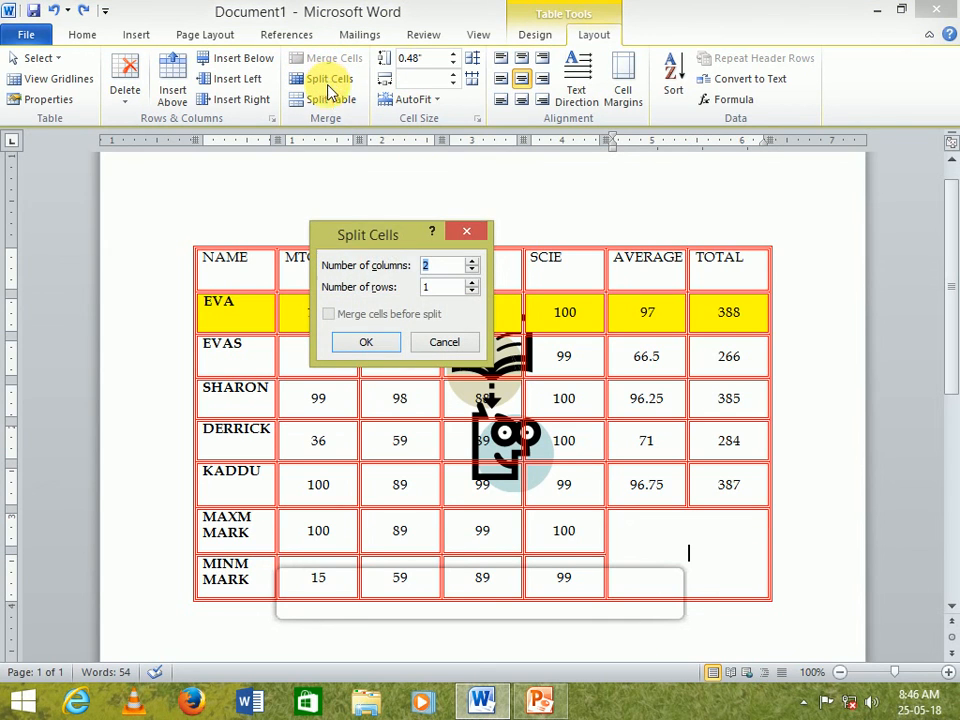
click(471, 261)
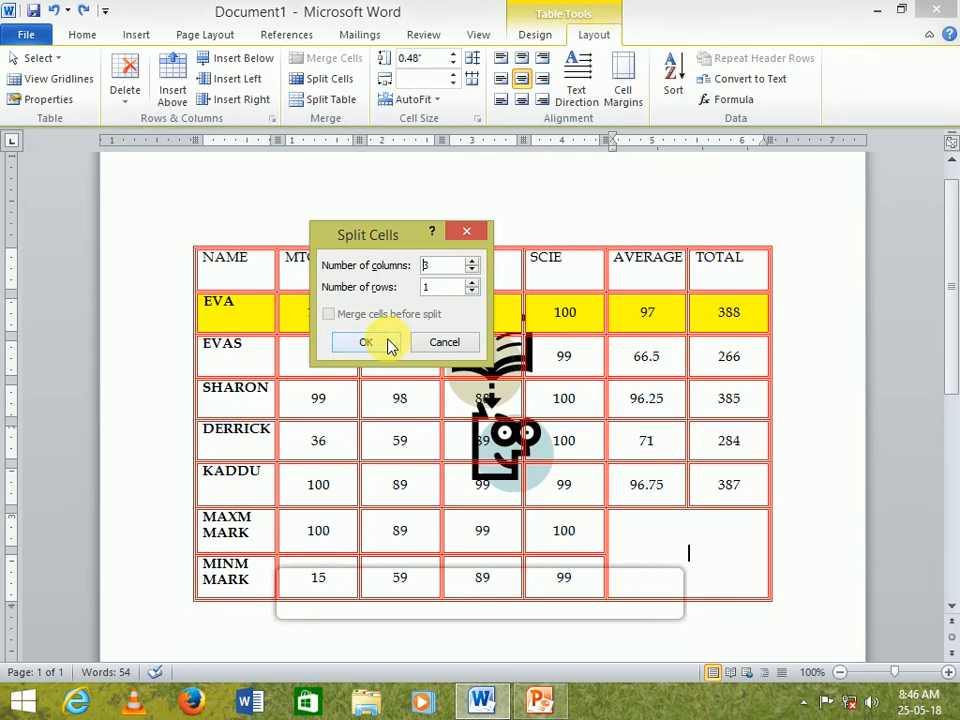
click(388, 343)
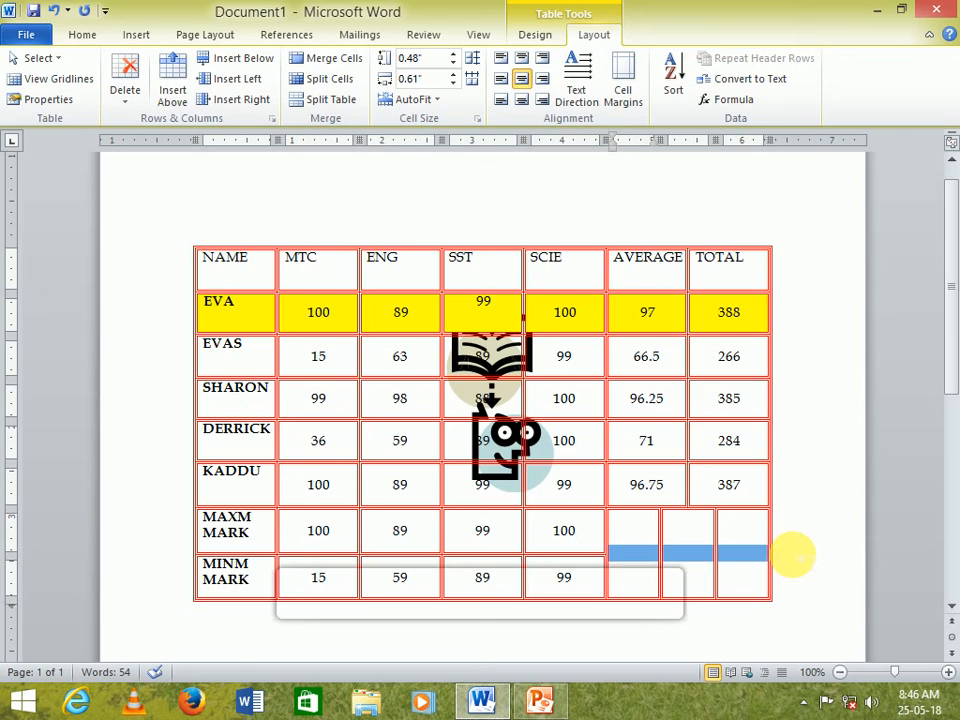
key(ctrl+z)
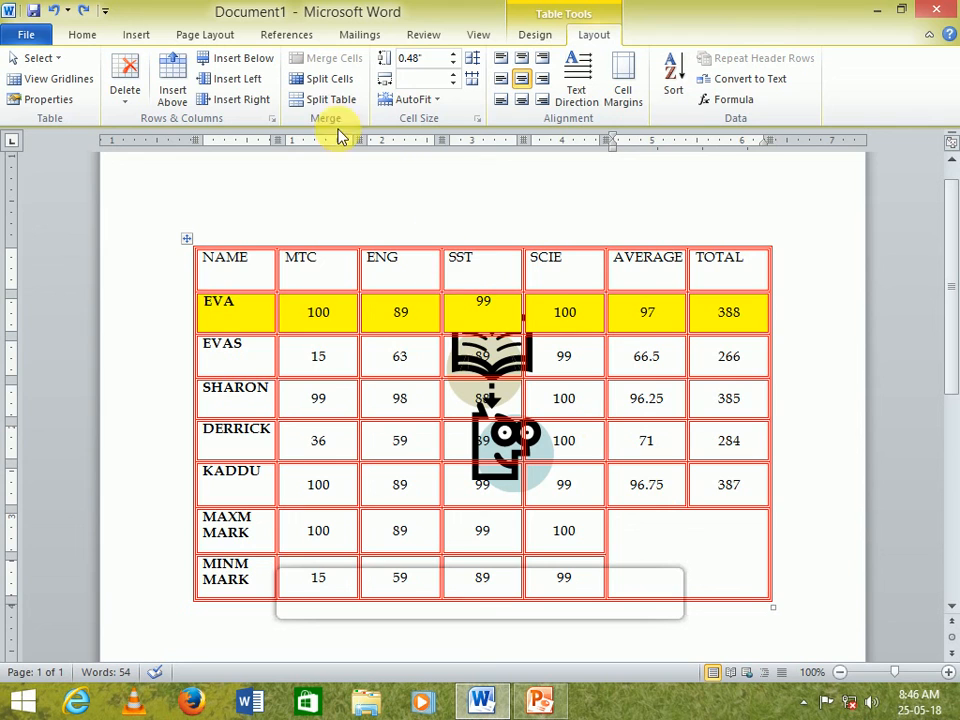
- Split the merged cell back into 2 columns and 2 rows
click(329, 78)
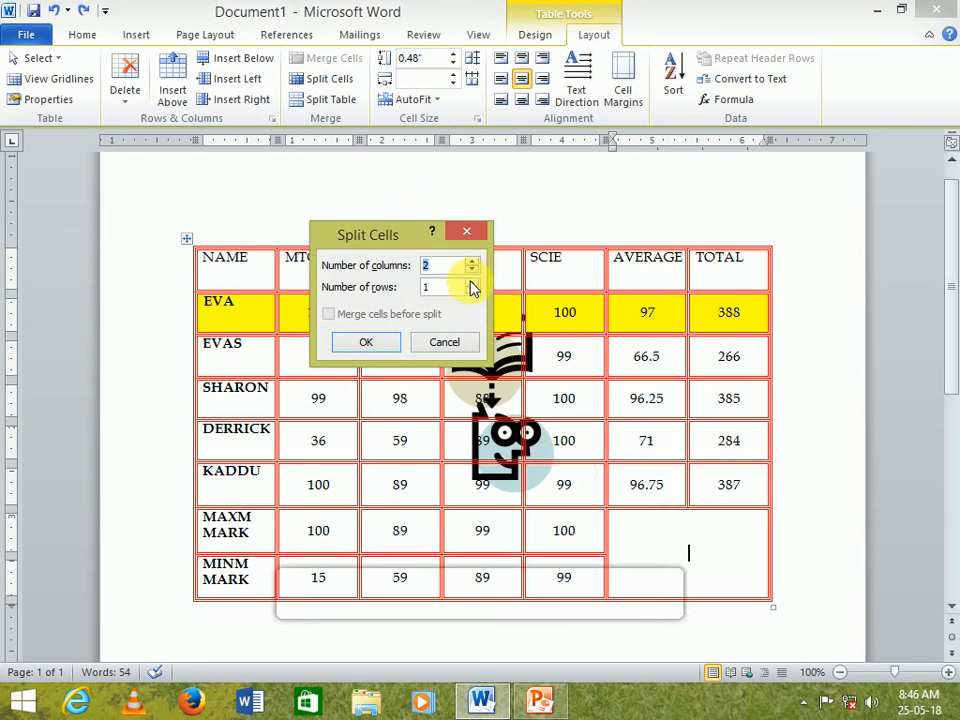
click(470, 283)
click(366, 342)
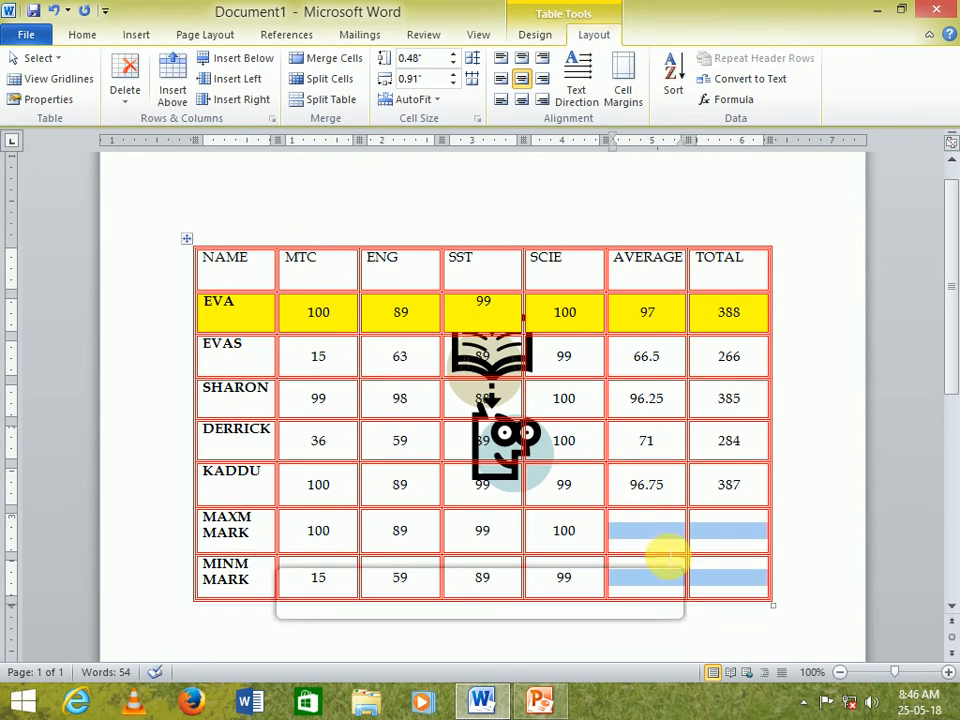
click(665, 549)
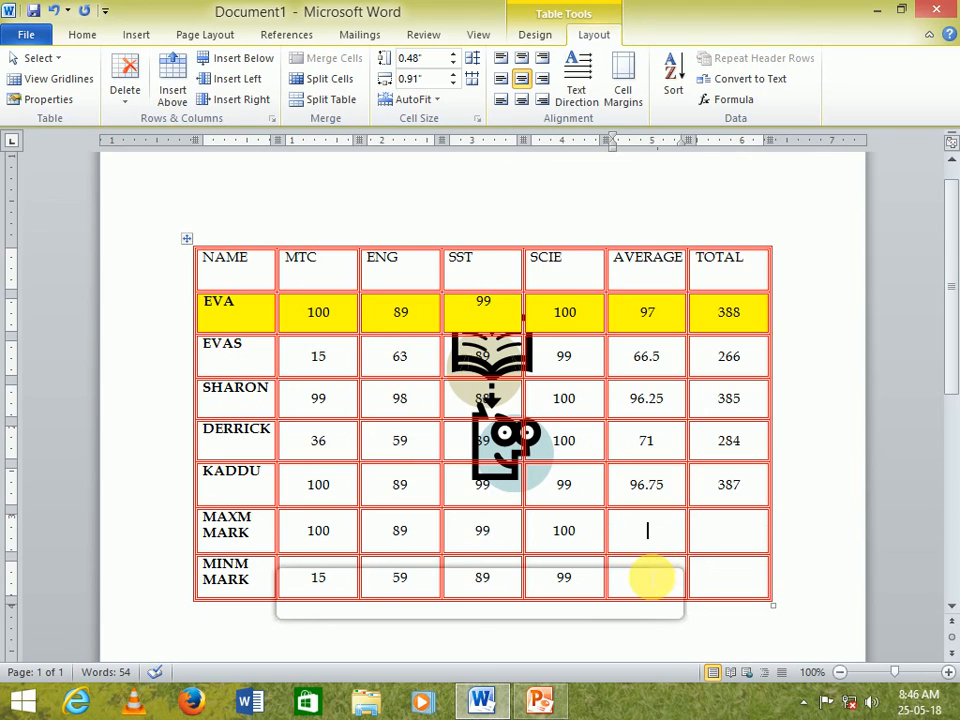